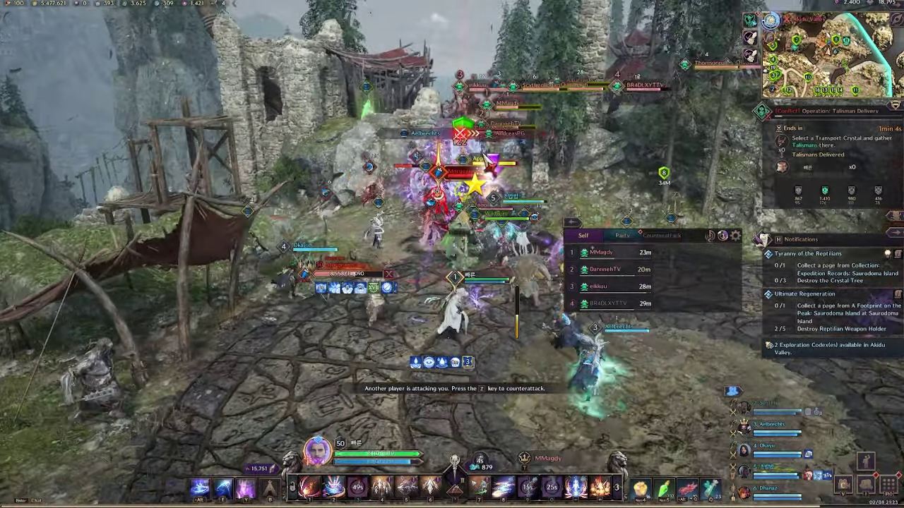
{"action": "key", "text": "equal"}
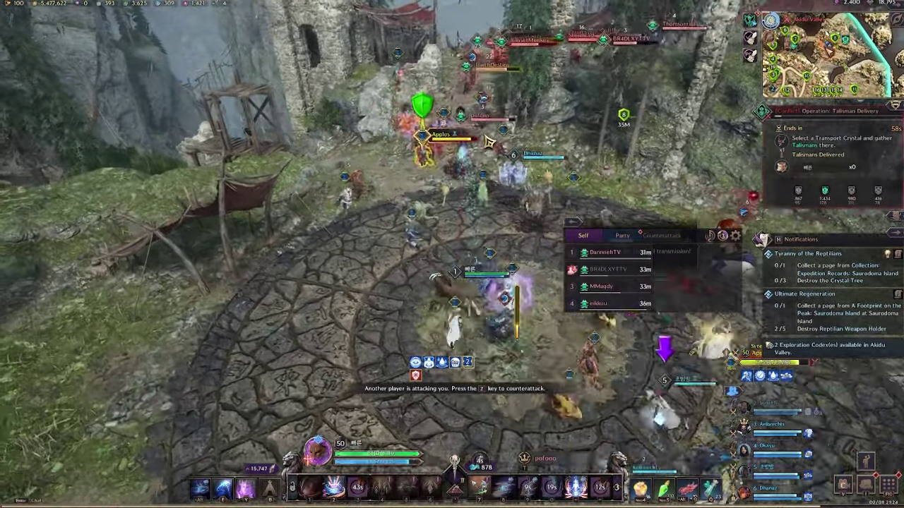
{"action": "key", "text": "5"}
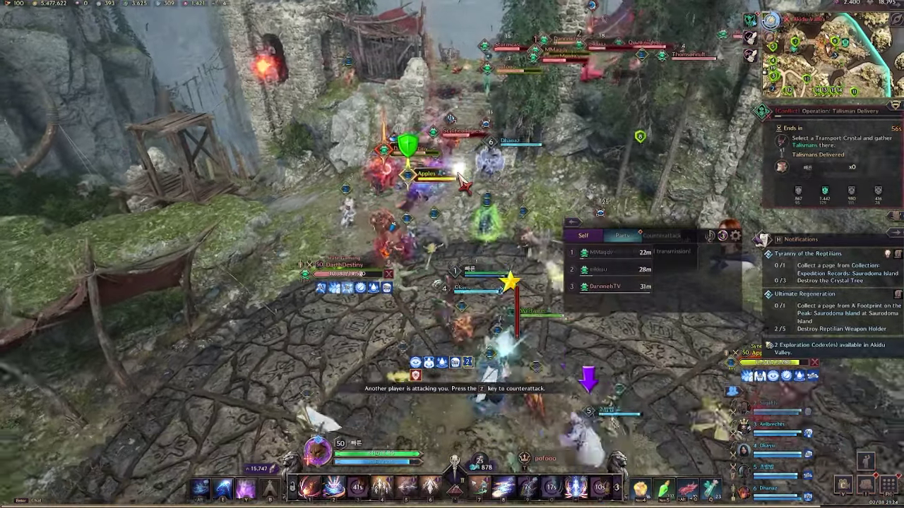
{"action": "key", "text": "6"}
{"action": "key", "text": "Tab"}
{"action": "key", "text": "e"}
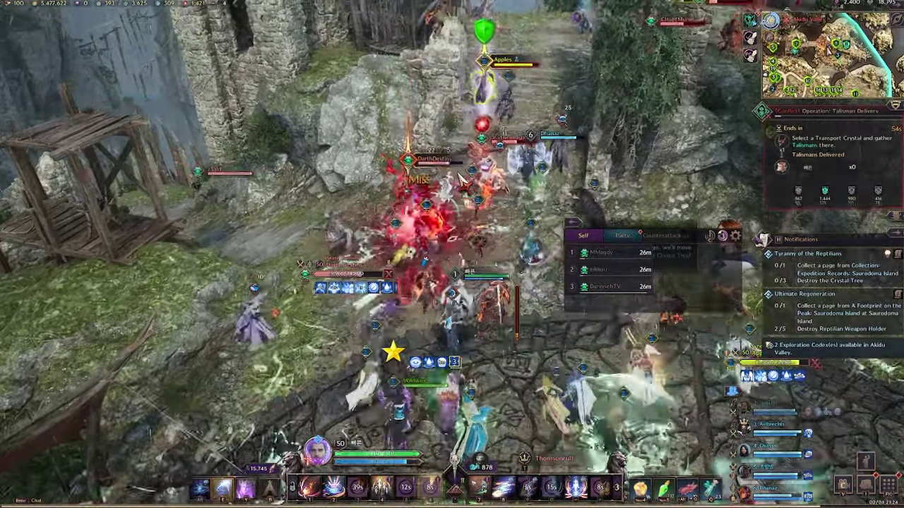
{"action": "key", "text": "4"}
{"action": "key", "text": "w"}
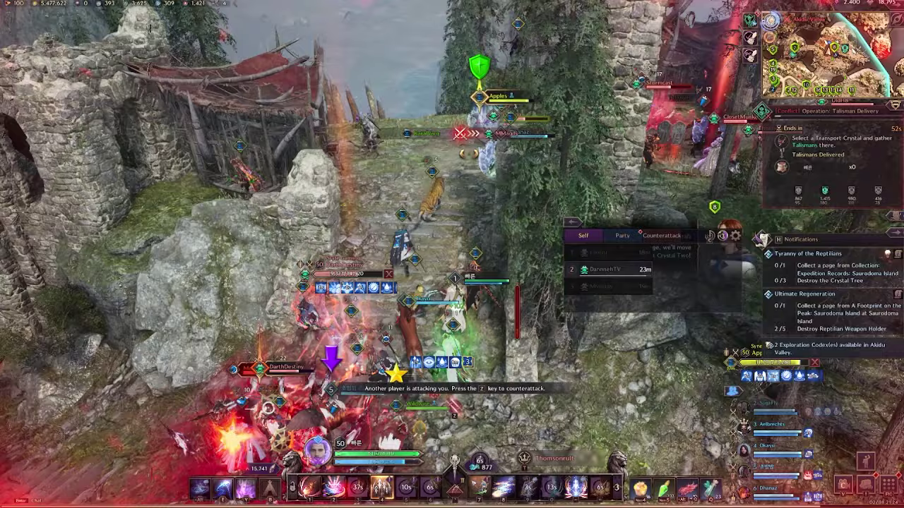
{"action": "key", "text": "r"}
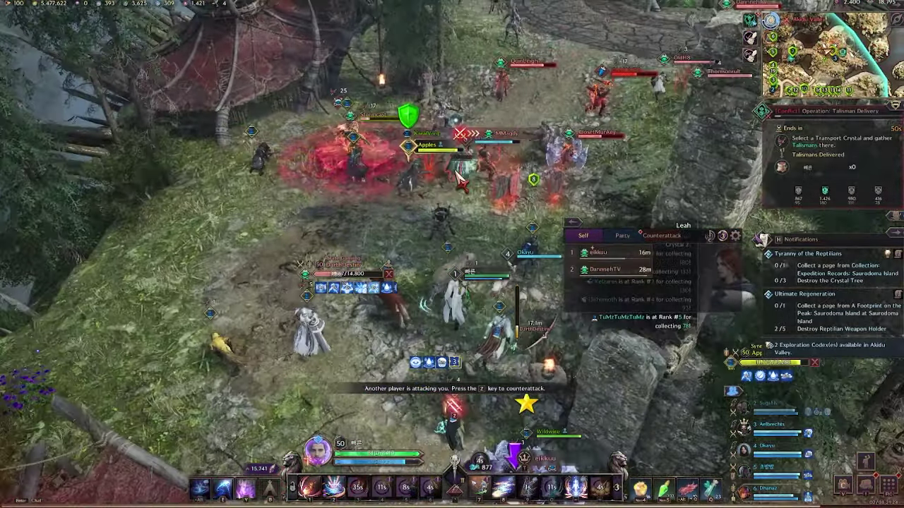
{"action": "key", "text": "Tab"}
{"action": "key", "text": "4"}
{"action": "key", "text": "Tab"}
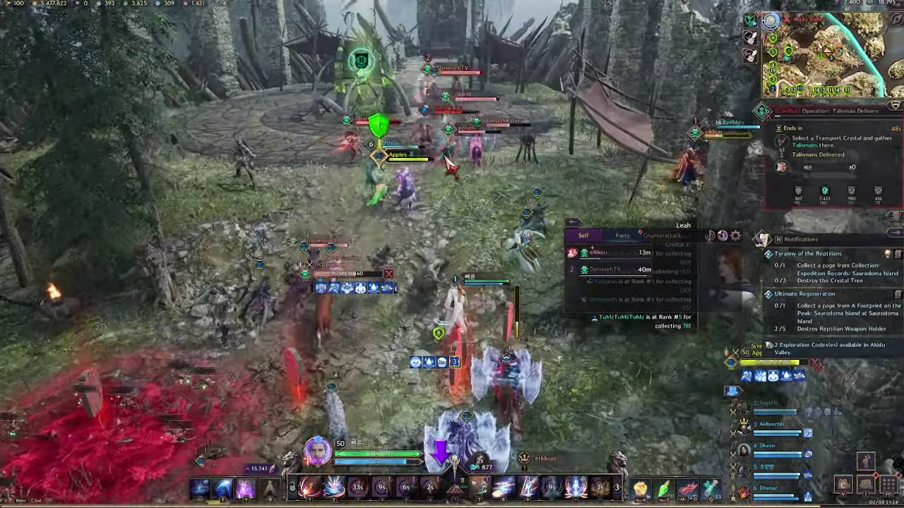
{"action": "key", "text": "6"}
{"action": "key", "text": "w"}
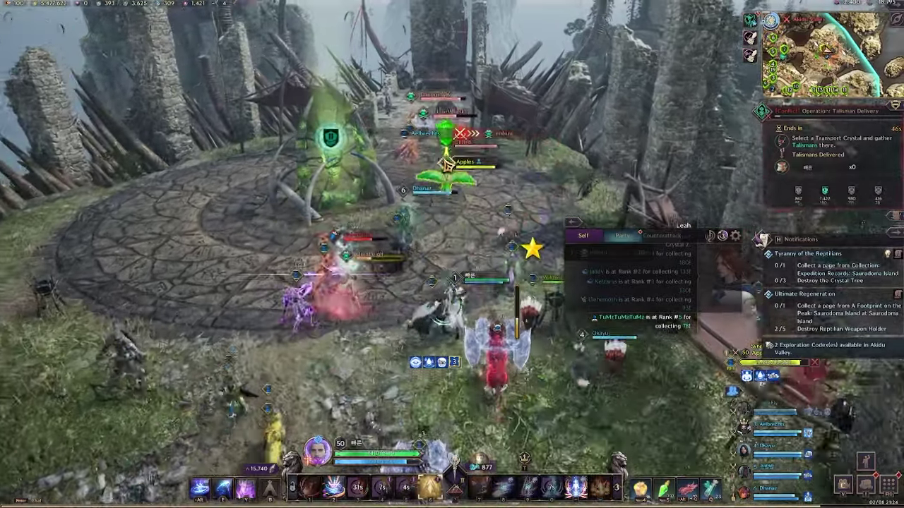
{"action": "key", "text": "6"}
{"action": "key", "text": "w"}
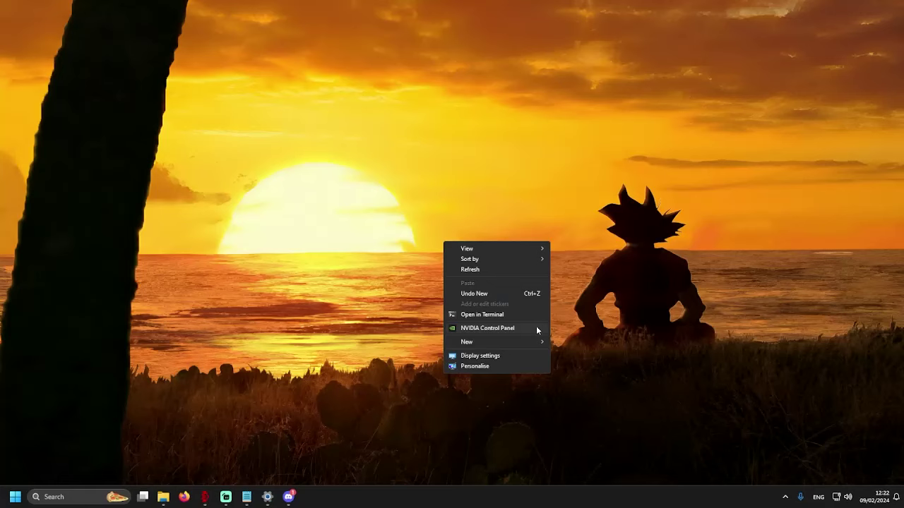
- Switch to NVIDIA Control Panel and select THRONE AND LIBERTY as the program to customise in Manage 3D Settings
{"action": "key", "text": "Escape"}
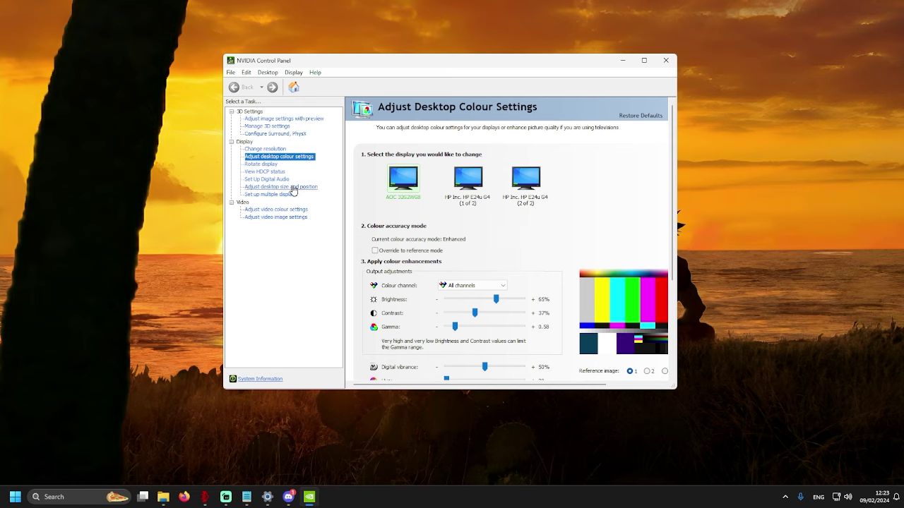
{"action": "left_click", "coordinate": [267, 125]}
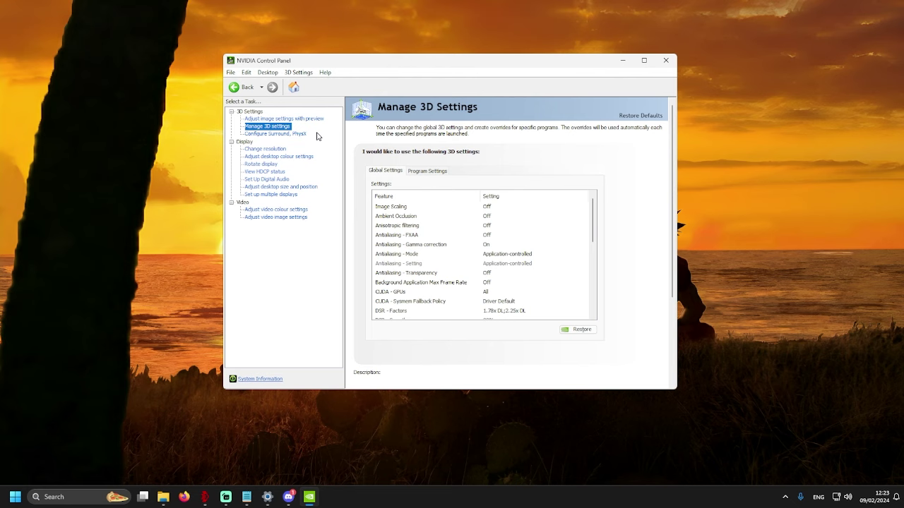
{"action": "left_click", "coordinate": [427, 171]}
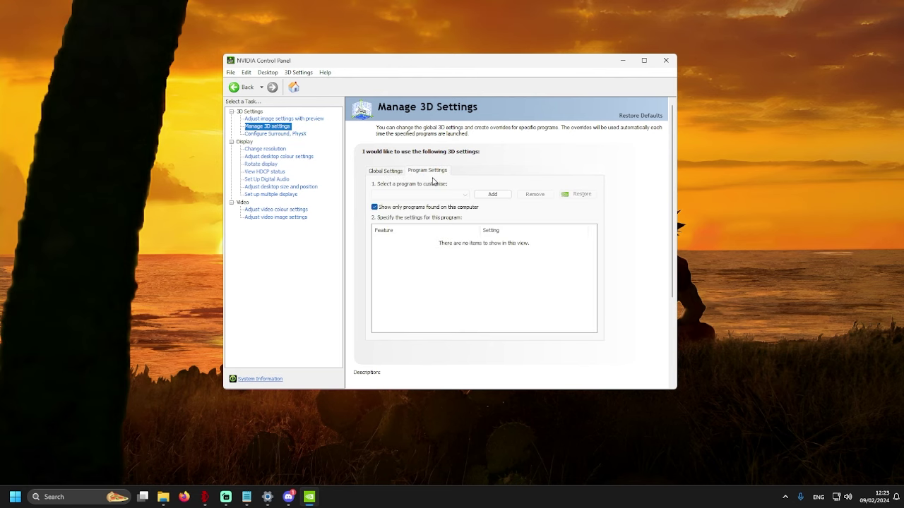
{"action": "left_click", "coordinate": [433, 195]}
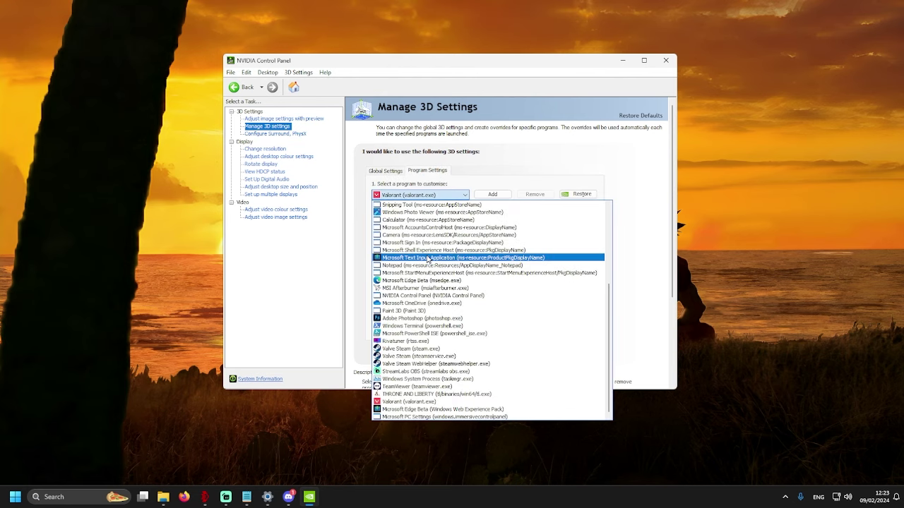
{"action": "scroll", "coordinate": [438, 335], "scroll_direction": "down", "scroll_amount": 3}
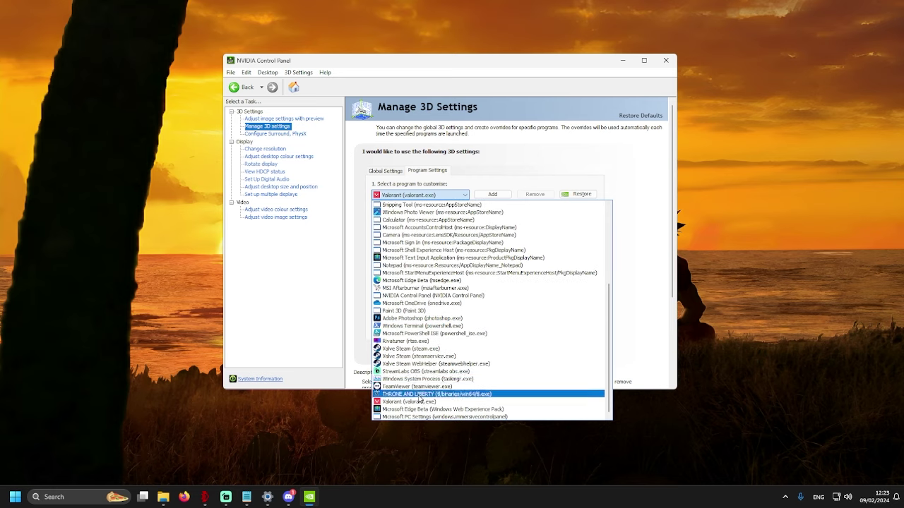
{"action": "left_click", "coordinate": [437, 394]}
- Review the game's Image Scaling options and compare them with the global Image Scaling setting
{"action": "left_click_drag", "start_coordinate": [592, 249], "coordinate": [593, 245]}
{"action": "left_click", "coordinate": [496, 244]}
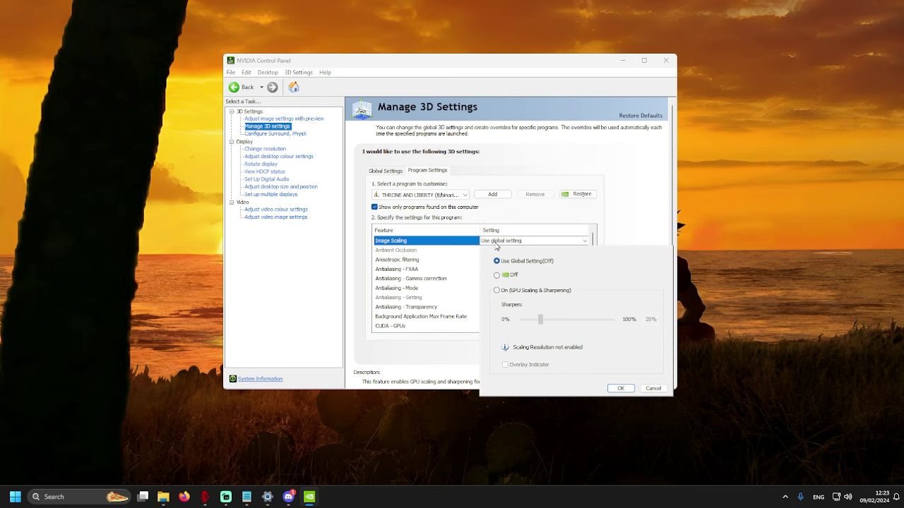
{"action": "left_click", "coordinate": [498, 242]}
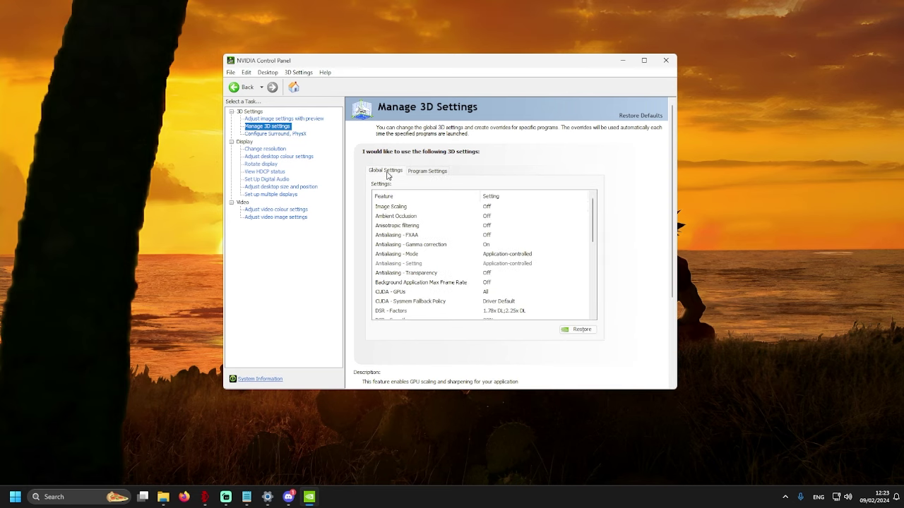
{"action": "left_click", "coordinate": [492, 210]}
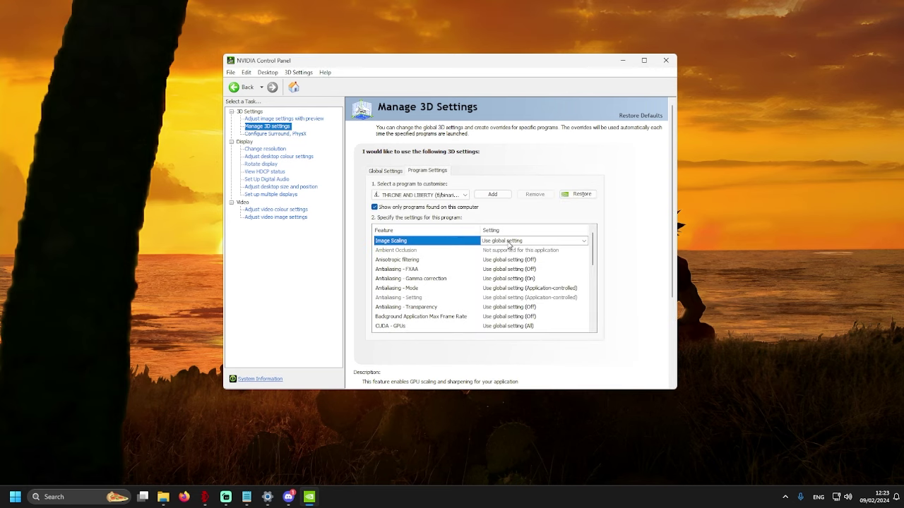
- Review the game's anisotropic filtering and its antialiasing settings for FXAA, gamma correction and mode
{"action": "left_click", "coordinate": [522, 260]}
{"action": "left_click", "coordinate": [522, 260]}
{"action": "scroll", "coordinate": [521, 254], "scroll_direction": "down", "scroll_amount": 1}
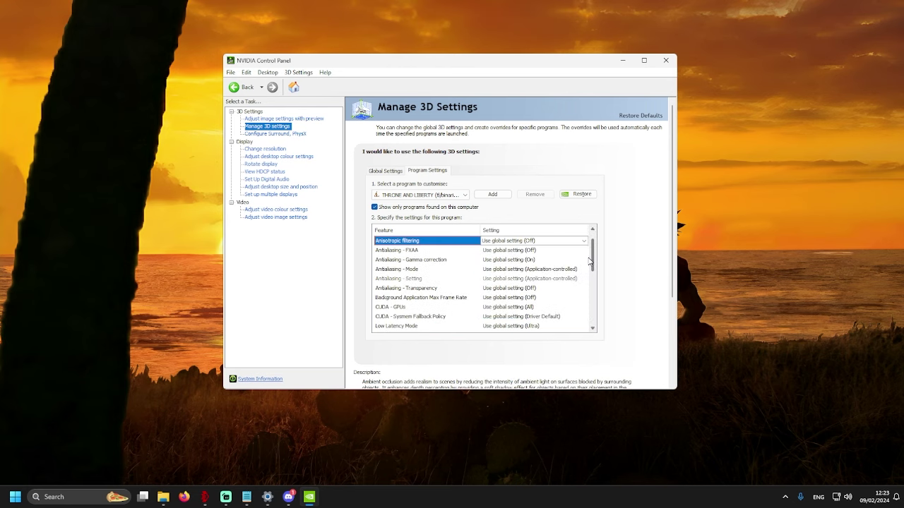
{"action": "left_click", "coordinate": [520, 251]}
{"action": "left_click", "coordinate": [521, 252]}
{"action": "left_click", "coordinate": [523, 260]}
{"action": "left_click", "coordinate": [523, 262]}
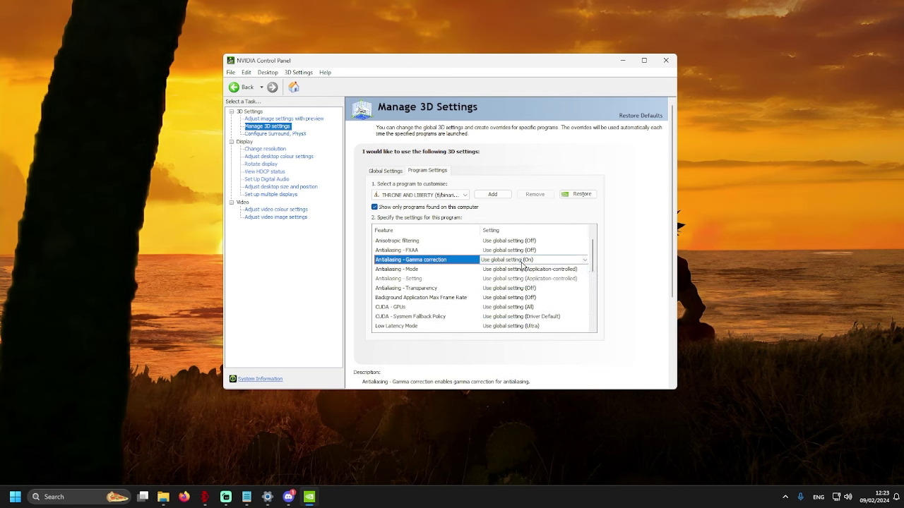
{"action": "left_click", "coordinate": [522, 270]}
{"action": "left_click", "coordinate": [522, 274]}
- Review the game's Antialiasing - Transparency and Background Application Max Frame Rate settings
{"action": "left_click_drag", "start_coordinate": [591, 261], "coordinate": [591, 275]}
{"action": "left_click", "coordinate": [523, 251]}
{"action": "left_click", "coordinate": [523, 259]}
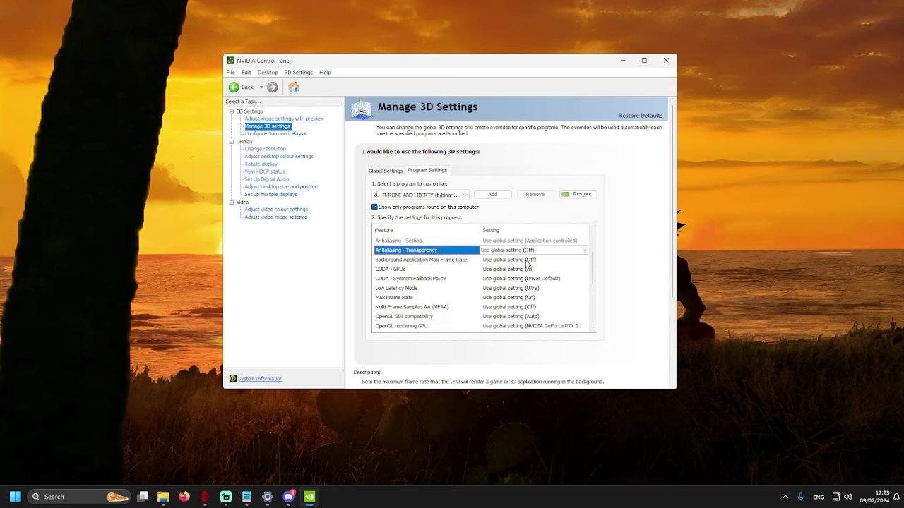
{"action": "left_click", "coordinate": [523, 259]}
{"action": "left_click", "coordinate": [523, 259]}
- Switch CUDA - GPUs from the global setting to Use these GPUs for the game
{"action": "left_click", "coordinate": [525, 269]}
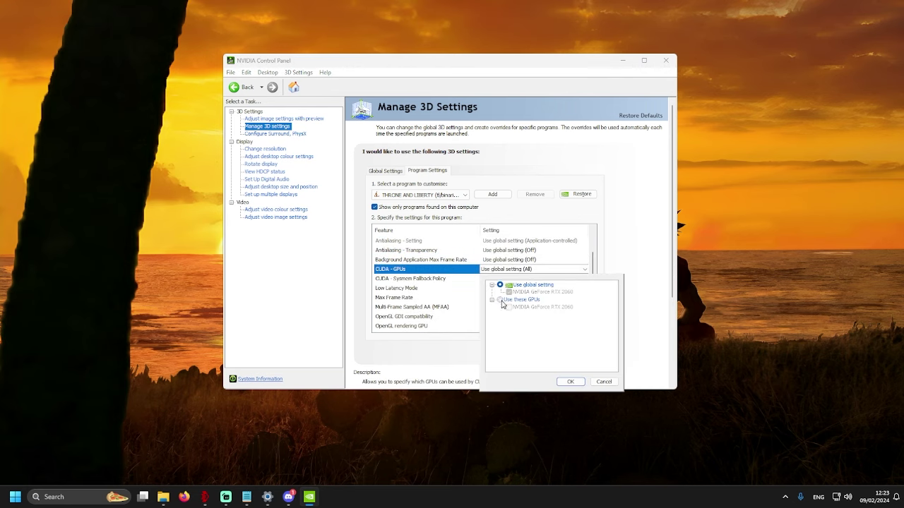
{"action": "left_click", "coordinate": [502, 304]}
{"action": "left_click", "coordinate": [570, 381]}
- Review the game's CUDA - Sysmem Fallback Policy and the available Low Latency Mode options
{"action": "scroll", "coordinate": [591, 282], "scroll_direction": "down", "scroll_amount": 3}
{"action": "left_click", "coordinate": [550, 250]}
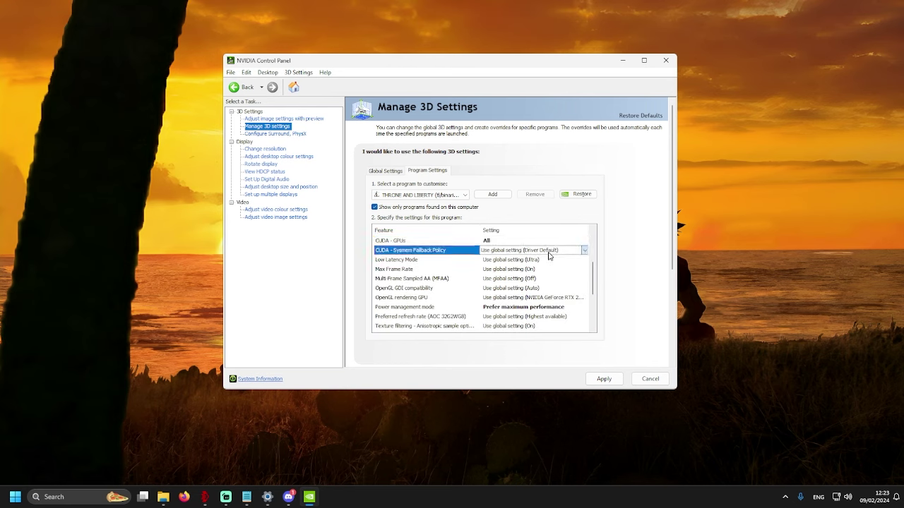
{"action": "left_click", "coordinate": [550, 259]}
{"action": "left_click", "coordinate": [541, 261]}
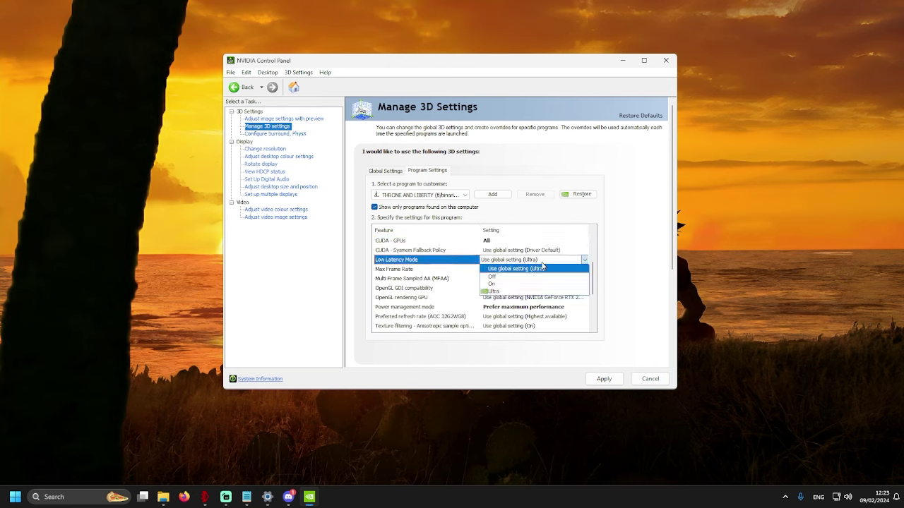
{"action": "left_click", "coordinate": [542, 268]}
- Examine the Max Frame Rate options for the game and the corresponding value in the global settings
{"action": "left_click", "coordinate": [540, 270]}
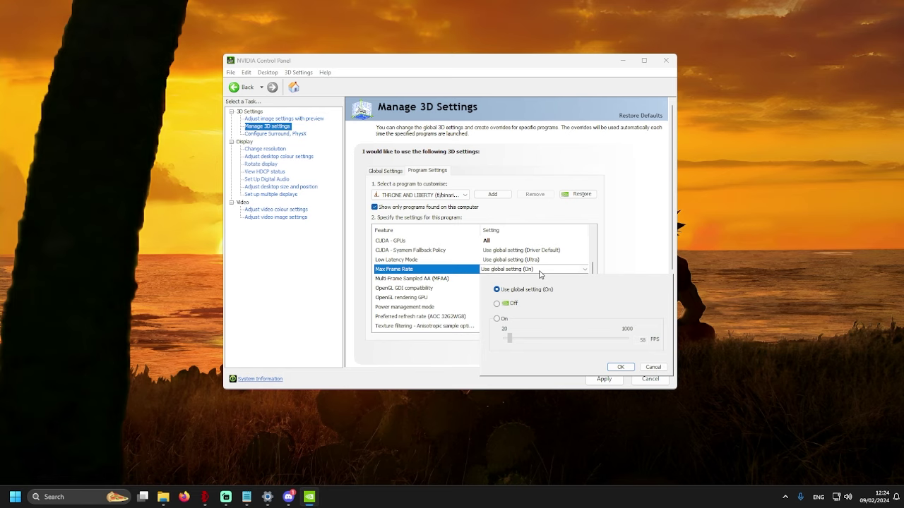
{"action": "left_click", "coordinate": [540, 274]}
{"action": "left_click", "coordinate": [385, 172]}
{"action": "scroll", "coordinate": [593, 254], "scroll_direction": "down", "scroll_amount": 2}
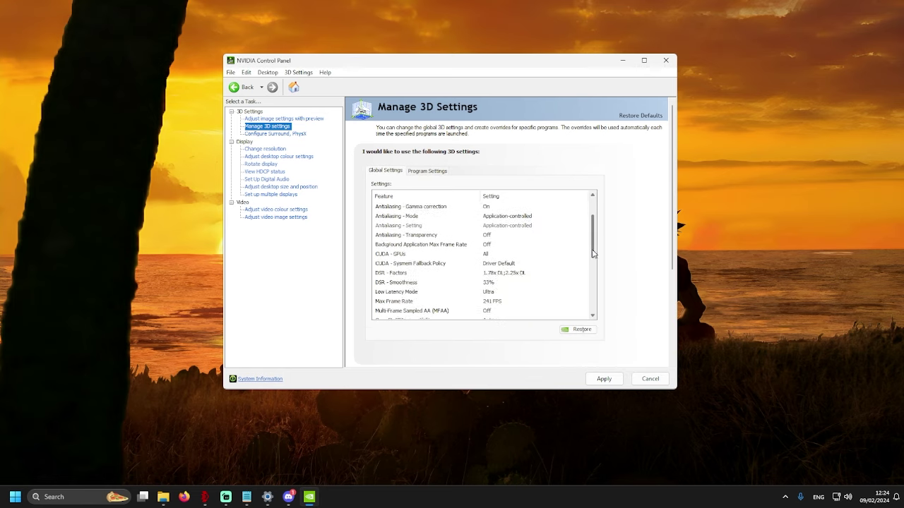
{"action": "scroll", "coordinate": [593, 254], "scroll_direction": "down", "scroll_amount": 2}
{"action": "left_click", "coordinate": [496, 246]}
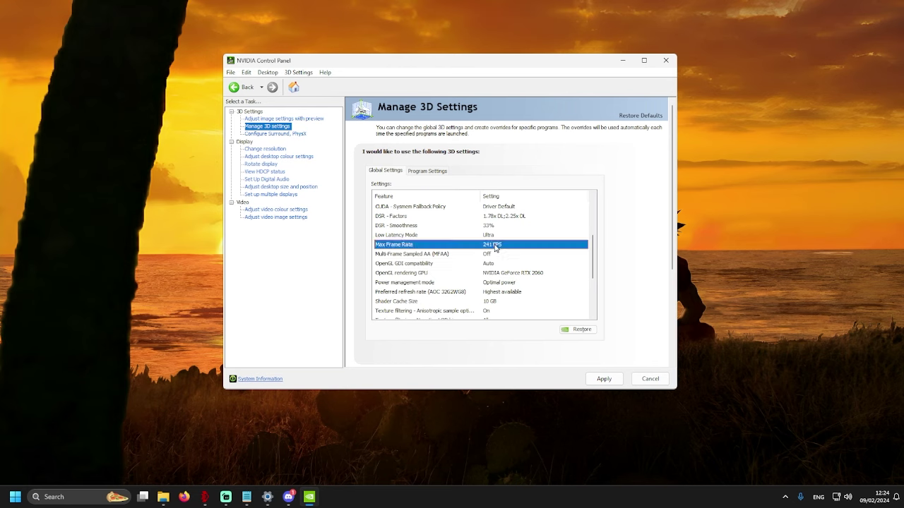
{"action": "left_click", "coordinate": [495, 247]}
{"action": "left_click", "coordinate": [496, 246]}
- Return to the game's program settings and review Multi-Frame Sampled AA (MFAA) and OpenGL GDI compatibility
{"action": "left_click", "coordinate": [426, 171]}
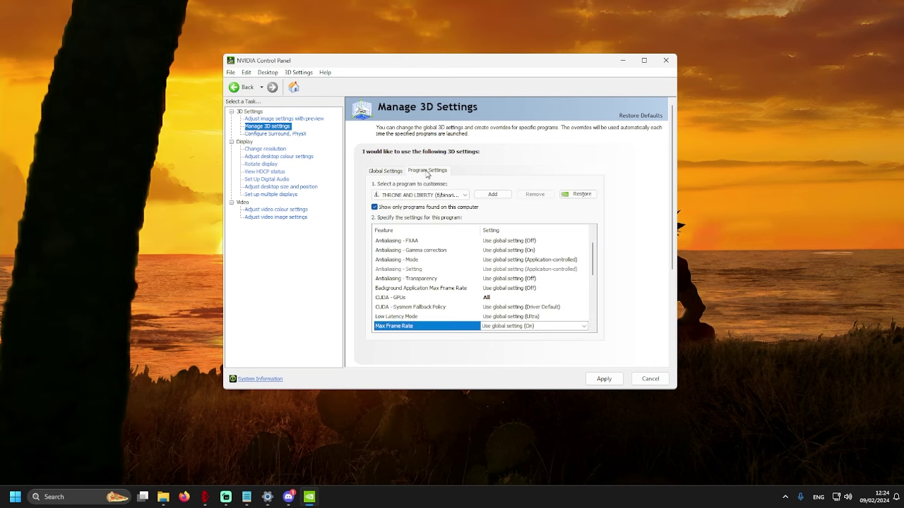
{"action": "scroll", "coordinate": [586, 279], "scroll_direction": "down", "scroll_amount": 2}
{"action": "scroll", "coordinate": [583, 283], "scroll_direction": "down", "scroll_amount": 1}
{"action": "left_click", "coordinate": [529, 251]}
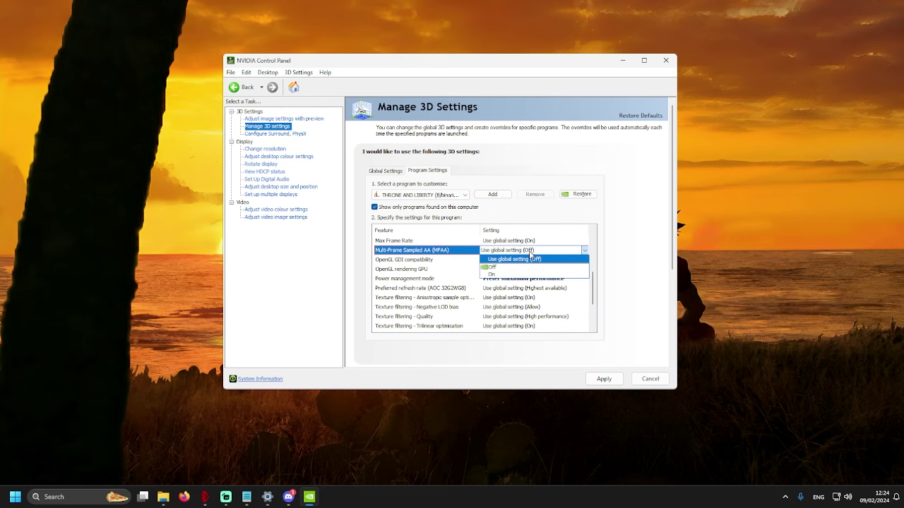
{"action": "left_click", "coordinate": [538, 251]}
{"action": "left_click", "coordinate": [551, 261]}
{"action": "left_click", "coordinate": [551, 263]}
- Review the game's OpenGL rendering GPU and the available Power management mode options
{"action": "left_click", "coordinate": [559, 269]}
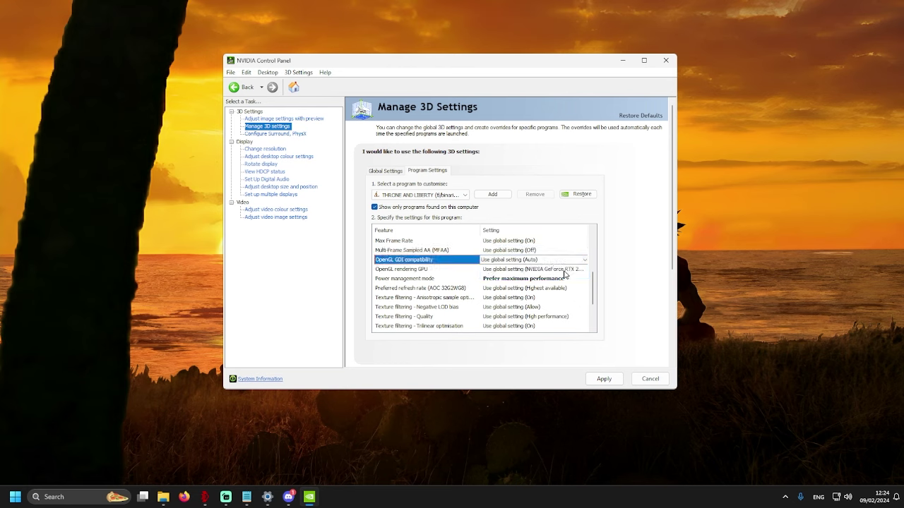
{"action": "left_click", "coordinate": [567, 271]}
{"action": "left_click", "coordinate": [568, 277]}
{"action": "left_click", "coordinate": [568, 278]}
{"action": "left_click", "coordinate": [569, 280]}
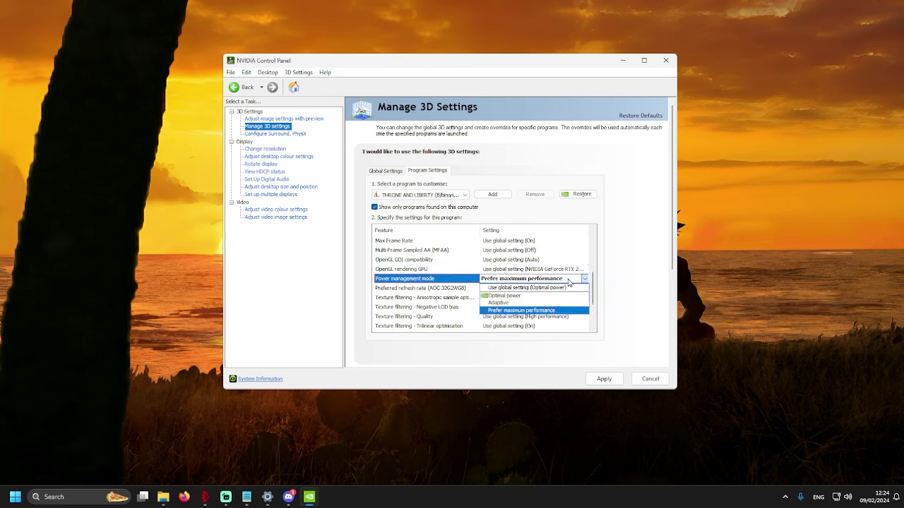
{"action": "left_click", "coordinate": [567, 280]}
- Review the game's preferred refresh rate and the anisotropic sample optimisation options for texture filtering
{"action": "scroll", "coordinate": [567, 281], "scroll_direction": "down", "scroll_amount": 2}
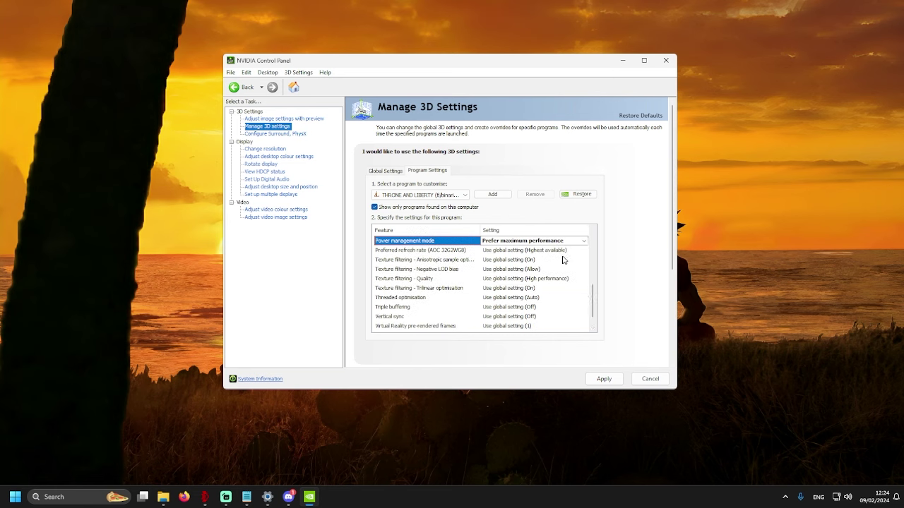
{"action": "left_click", "coordinate": [563, 251]}
{"action": "left_click", "coordinate": [562, 258]}
{"action": "left_click", "coordinate": [557, 261]}
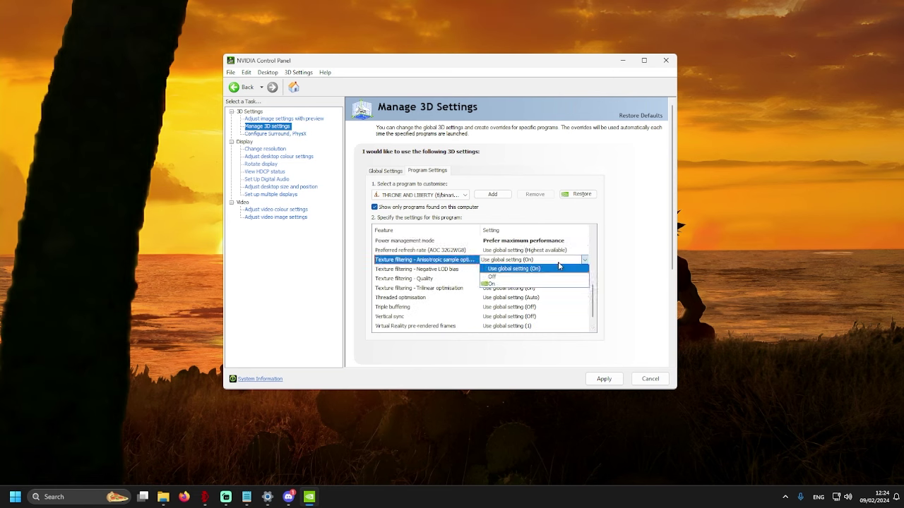
- Review the game's texture filtering settings for negative LOD bias and quality
{"action": "left_click", "coordinate": [559, 268]}
{"action": "left_click", "coordinate": [558, 270]}
{"action": "left_click", "coordinate": [559, 277]}
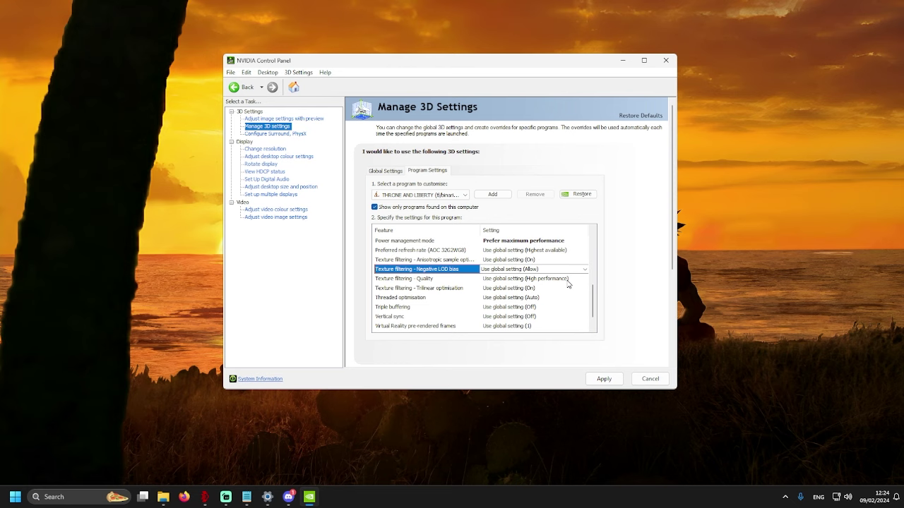
{"action": "left_click", "coordinate": [567, 280]}
{"action": "left_click", "coordinate": [568, 281]}
{"action": "left_click", "coordinate": [569, 285]}
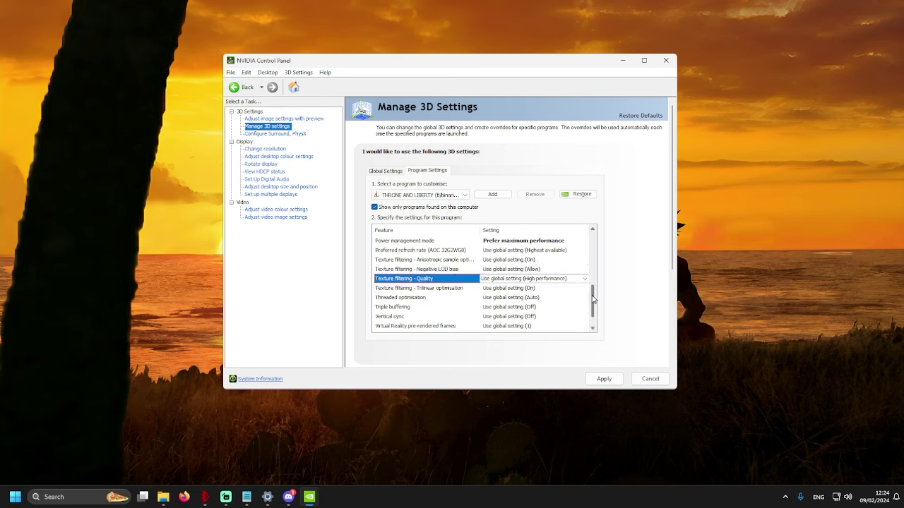
- Review the game's trilinear optimisation setting and the available Threaded optimisation options
{"action": "scroll", "coordinate": [561, 279], "scroll_direction": "down", "scroll_amount": 1}
{"action": "left_click", "coordinate": [554, 269]}
{"action": "left_click", "coordinate": [554, 269]}
{"action": "left_click", "coordinate": [553, 275]}
{"action": "left_click", "coordinate": [551, 279]}
{"action": "left_click", "coordinate": [550, 281]}
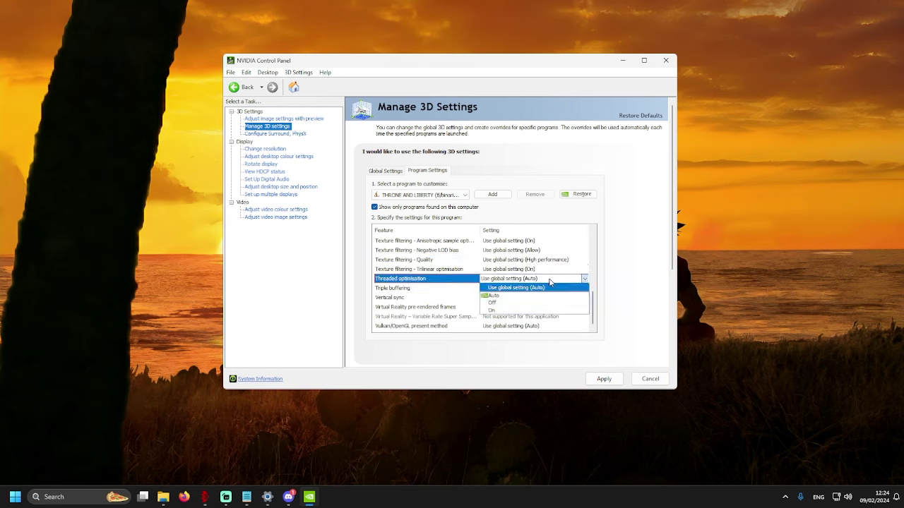
{"action": "left_click", "coordinate": [549, 280]}
- Review the game's Triple buffering setting
{"action": "left_click", "coordinate": [549, 288]}
{"action": "left_click", "coordinate": [549, 288]}
{"action": "left_click", "coordinate": [549, 288]}
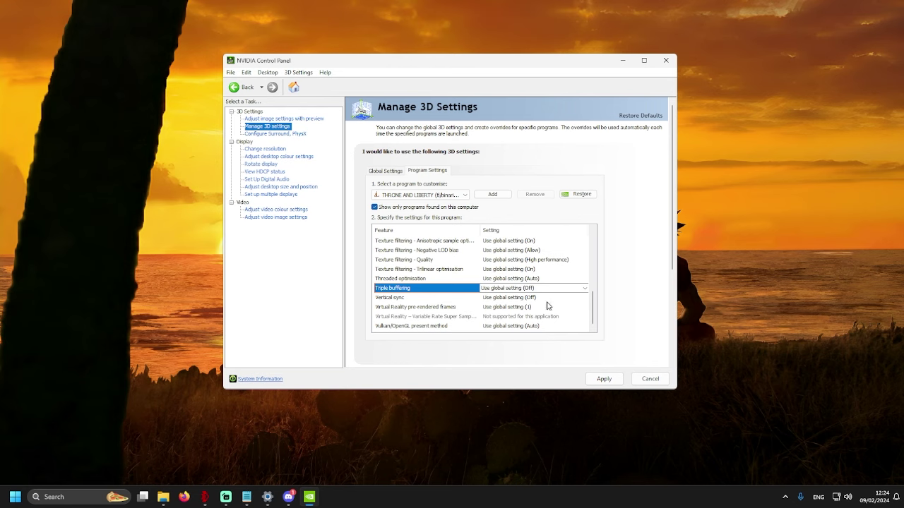
- Review the game's Vertical sync setting and the available Virtual Reality pre-rendered frames options
{"action": "left_click", "coordinate": [547, 301]}
{"action": "left_click", "coordinate": [547, 301]}
{"action": "left_click", "coordinate": [548, 306]}
{"action": "left_click", "coordinate": [548, 308]}
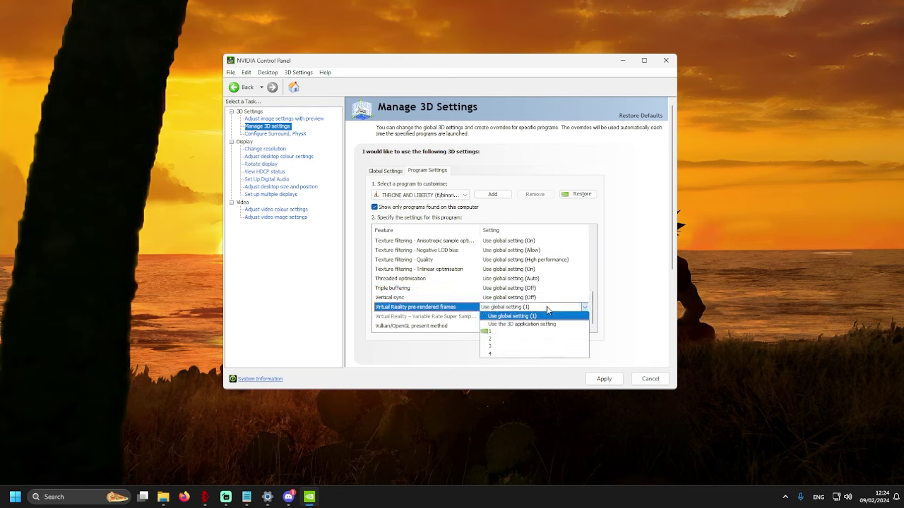
{"action": "left_click", "coordinate": [546, 312]}
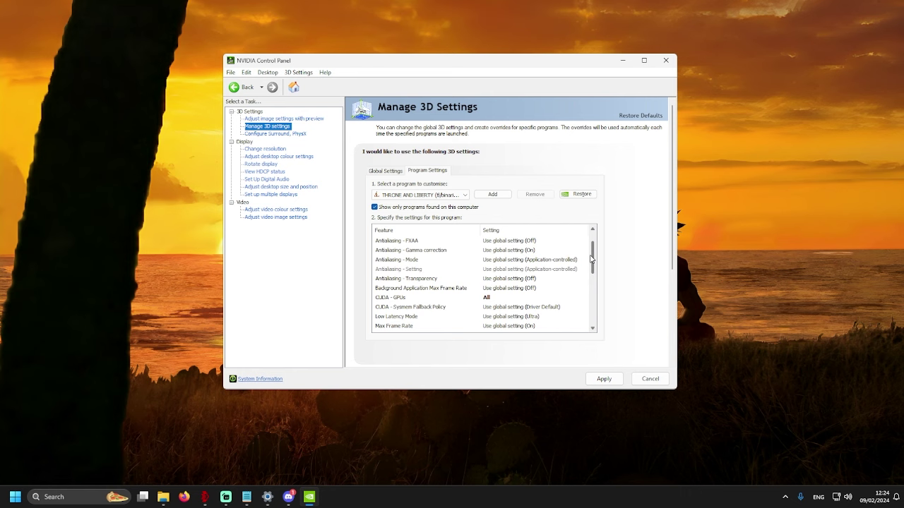
- Apply the THRONE AND LIBERTY 3D settings and close the control panel
{"action": "left_click", "coordinate": [604, 379]}
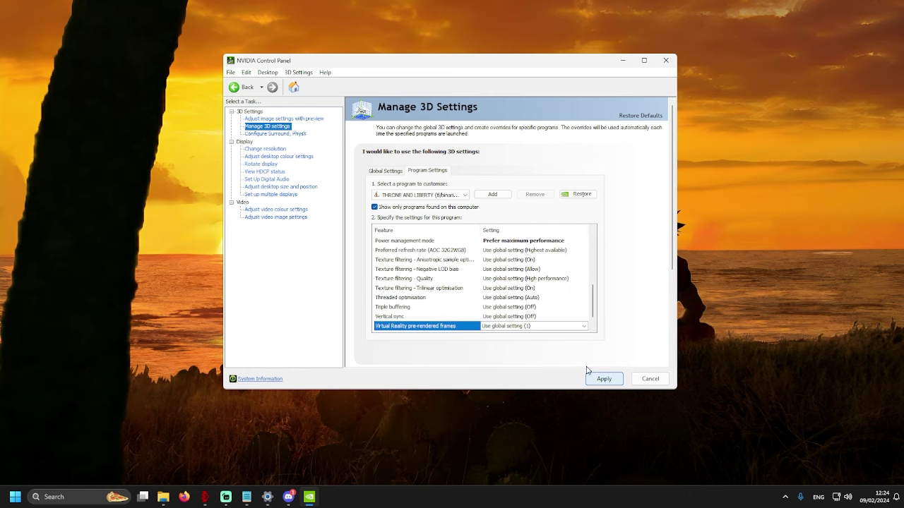
{"action": "left_click", "coordinate": [661, 64]}
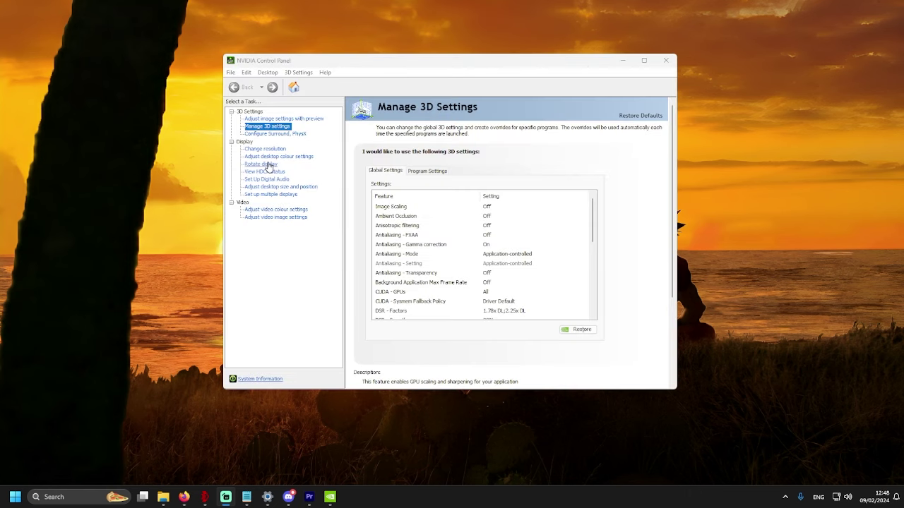
- Go to the display resolution settings and review the refresh rate options for the AOC 32G2WG8 monitor
{"action": "left_click", "coordinate": [262, 164]}
{"action": "left_click", "coordinate": [274, 150]}
{"action": "scroll", "coordinate": [516, 251], "scroll_direction": "down", "scroll_amount": 1}
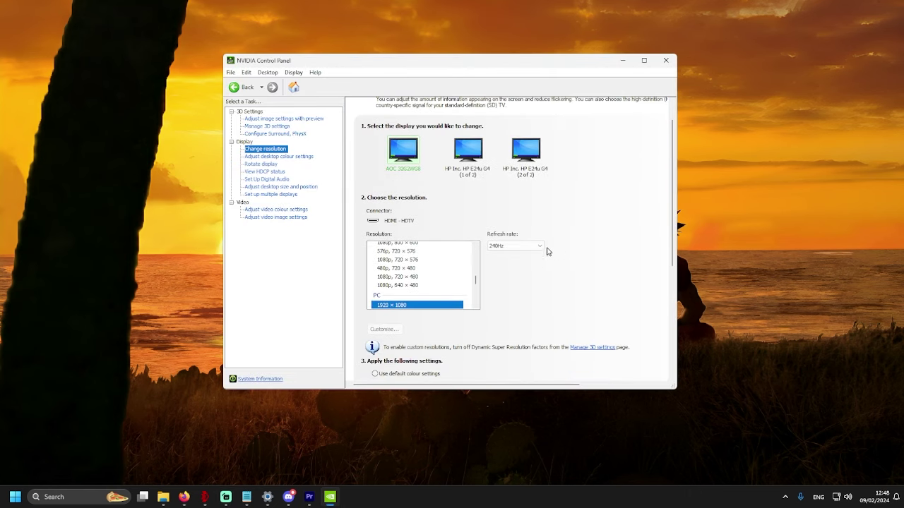
{"action": "left_click", "coordinate": [516, 245]}
{"action": "left_click", "coordinate": [516, 260]}
- Check the refresh rate options of both HP E24u G4 monitors
{"action": "left_click", "coordinate": [471, 159]}
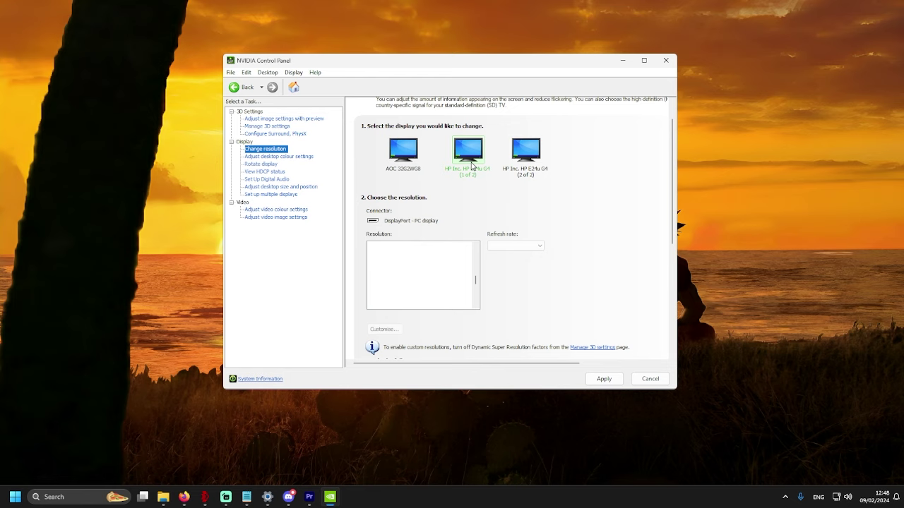
{"action": "left_click", "coordinate": [514, 246]}
{"action": "left_click", "coordinate": [511, 267]}
{"action": "left_click", "coordinate": [525, 158]}
{"action": "left_click", "coordinate": [519, 245]}
{"action": "left_click", "coordinate": [519, 253]}
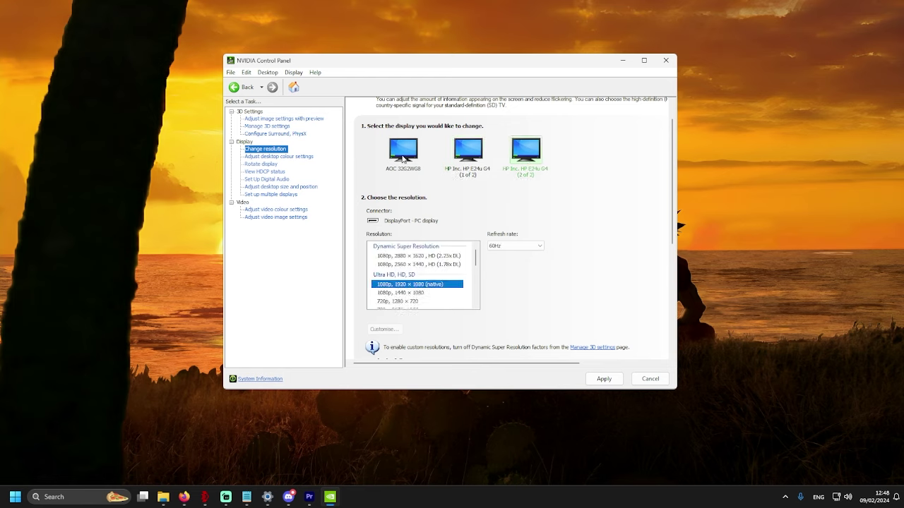
- Set the AOC 32G2WG8 monitor's refresh rate to 240Hz, apply it and close the control panel
{"action": "left_click", "coordinate": [403, 158]}
{"action": "left_click", "coordinate": [512, 246]}
{"action": "left_click", "coordinate": [506, 253]}
{"action": "left_click", "coordinate": [603, 379]}
{"action": "left_click", "coordinate": [485, 244]}
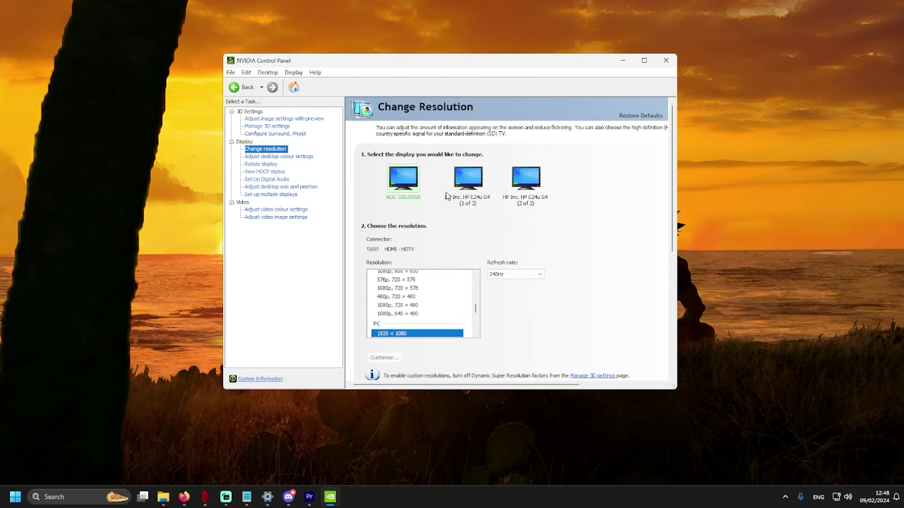
{"action": "left_click", "coordinate": [665, 60]}
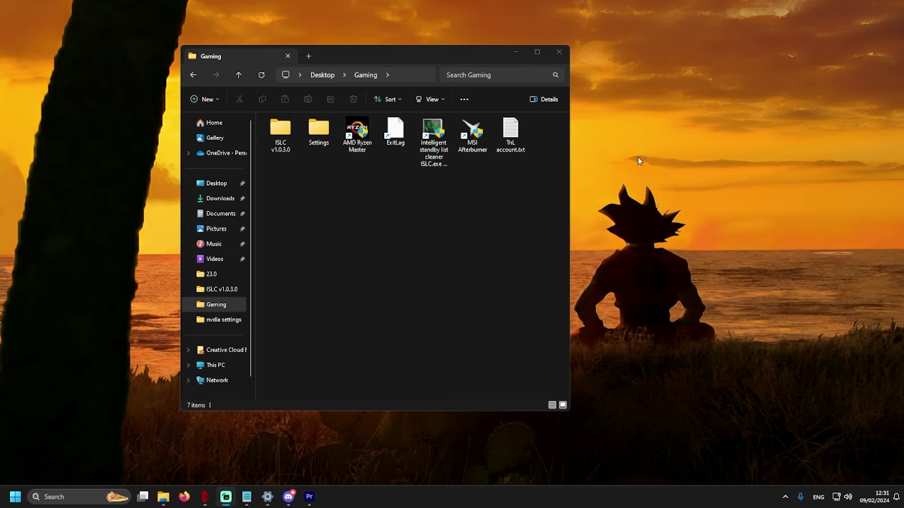
- Look over the MSI Afterburner, Intelligent standby list cleaner, ExitLag and AMD Ryzen Master shortcuts in the Gaming folder
{"action": "left_click", "coordinate": [478, 150]}
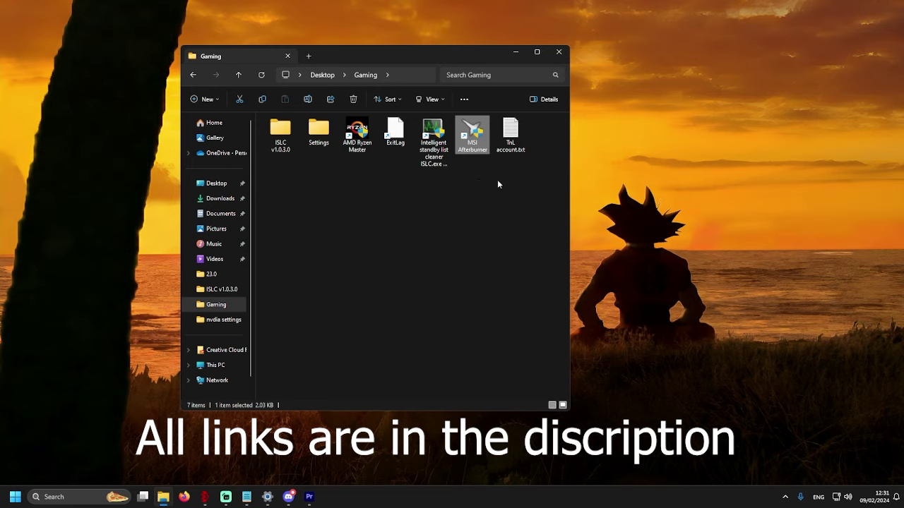
{"action": "left_click", "coordinate": [440, 170]}
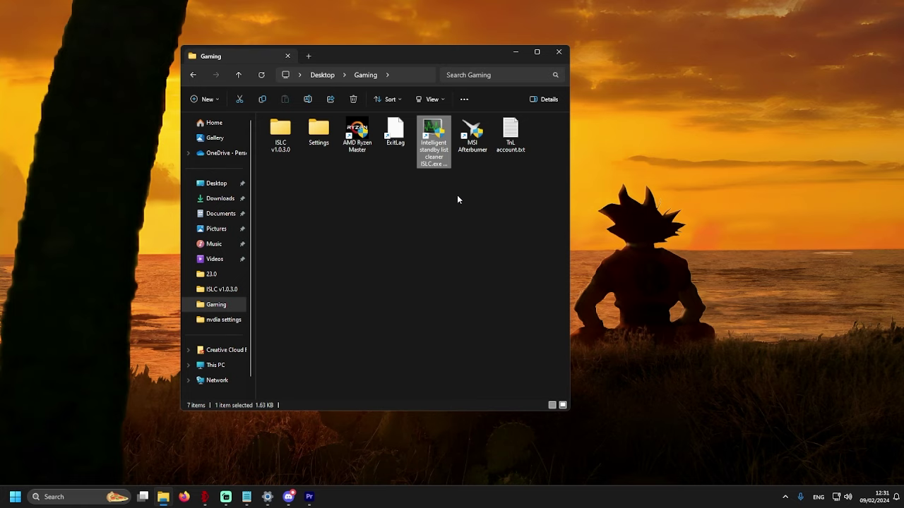
{"action": "left_click", "coordinate": [394, 136]}
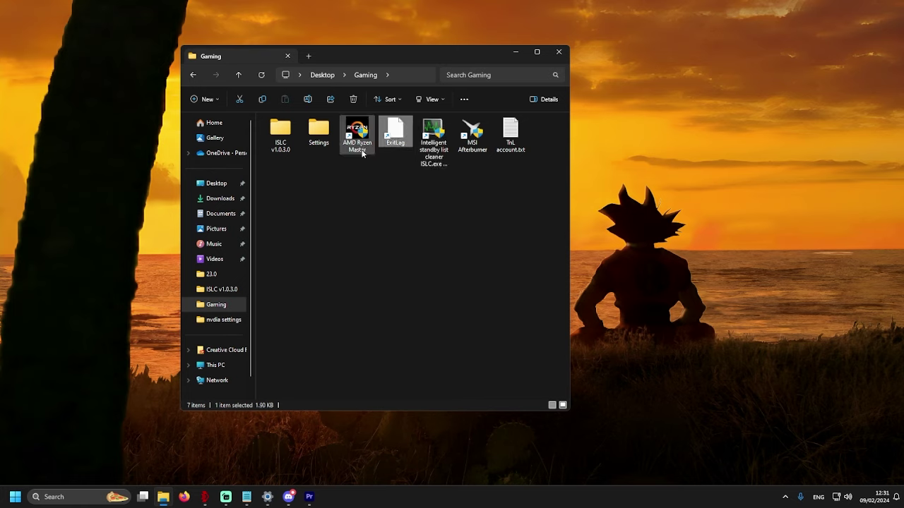
{"action": "left_click", "coordinate": [362, 152]}
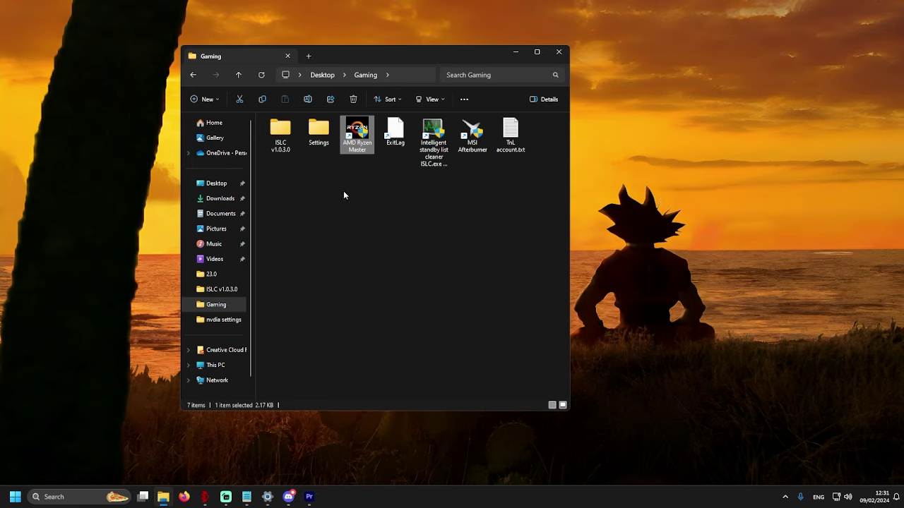
- Launch nvidiaProfileInspector.exe from the nvdia settings folder and choose the _GLOBAL_DRIVER_PROFILE (Base Profile)
{"action": "left_click", "coordinate": [219, 322]}
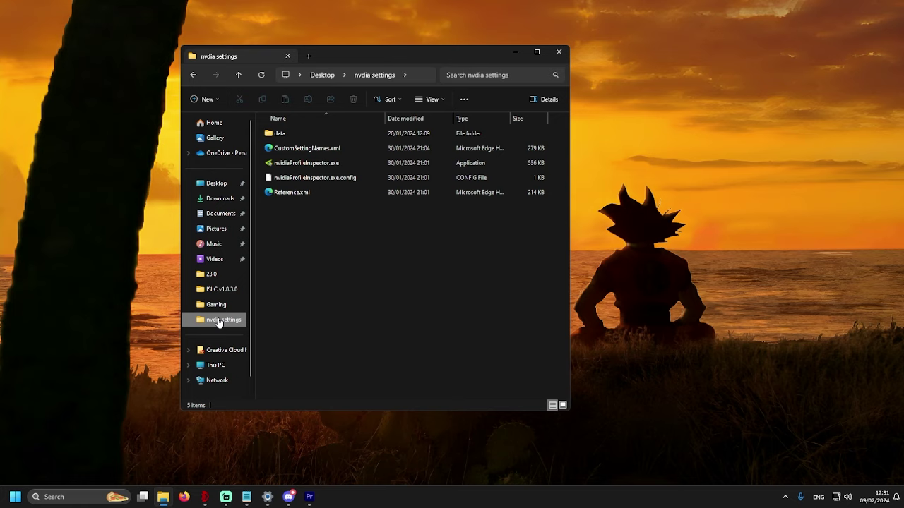
{"action": "double_click", "coordinate": [328, 168]}
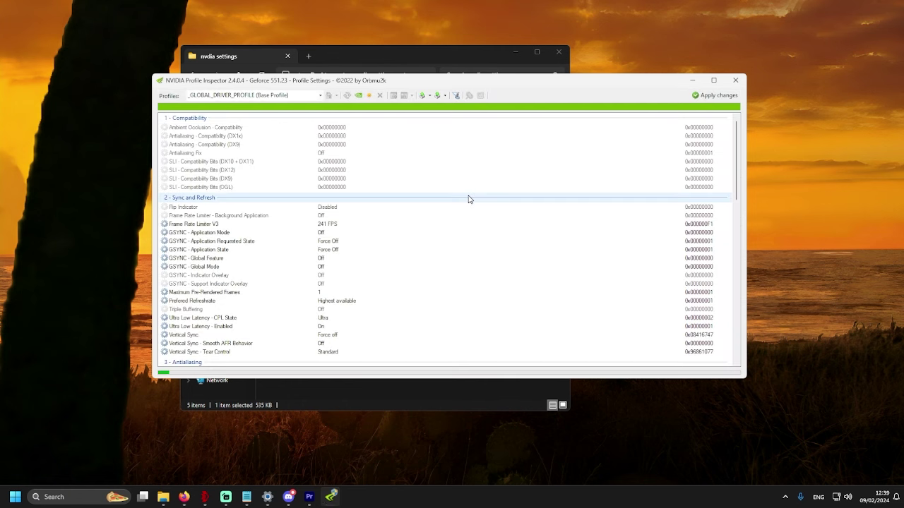
{"action": "left_click", "coordinate": [269, 94]}
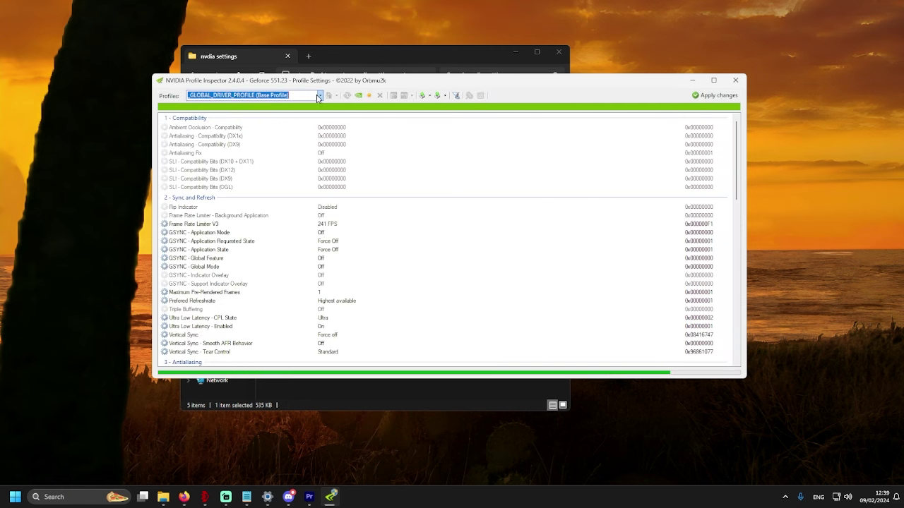
{"action": "left_click", "coordinate": [273, 106]}
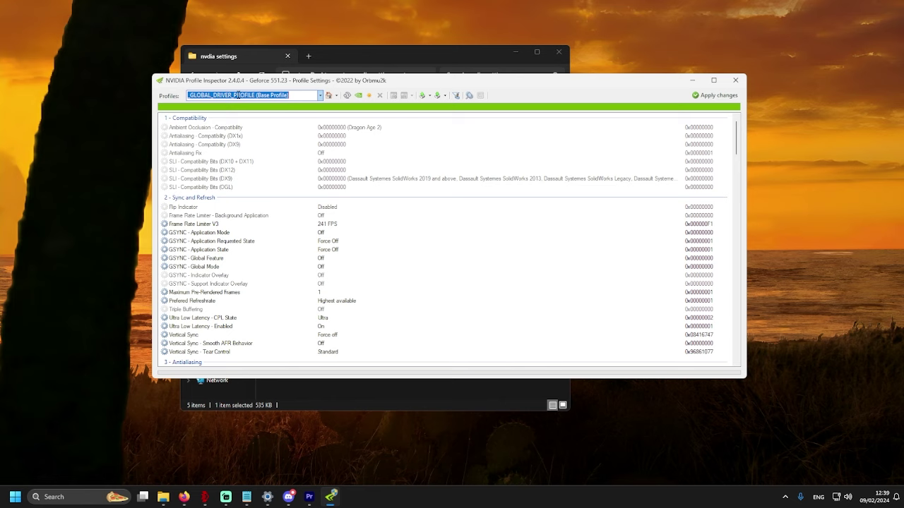
- Start exporting the current profile to the desktop as Base Profile.nip and cancel the save
{"action": "left_click", "coordinate": [435, 123]}
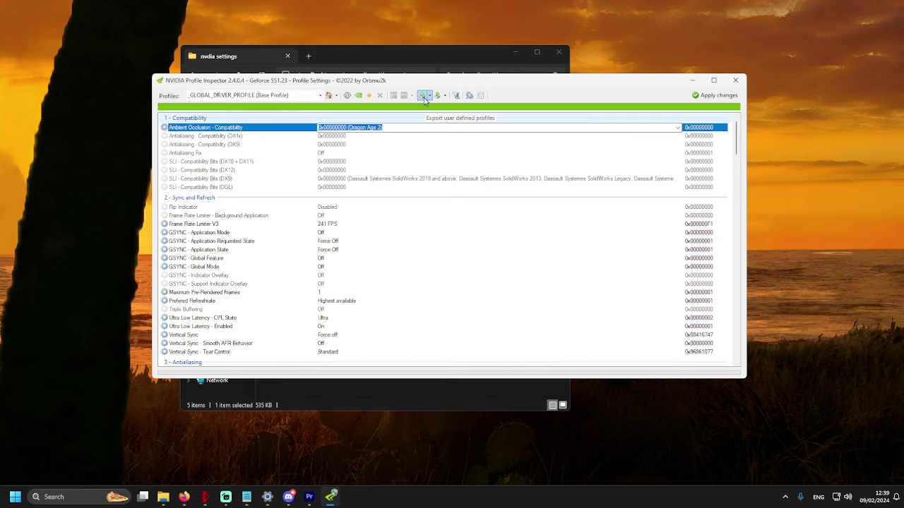
{"action": "left_click", "coordinate": [425, 97]}
{"action": "left_click", "coordinate": [452, 103]}
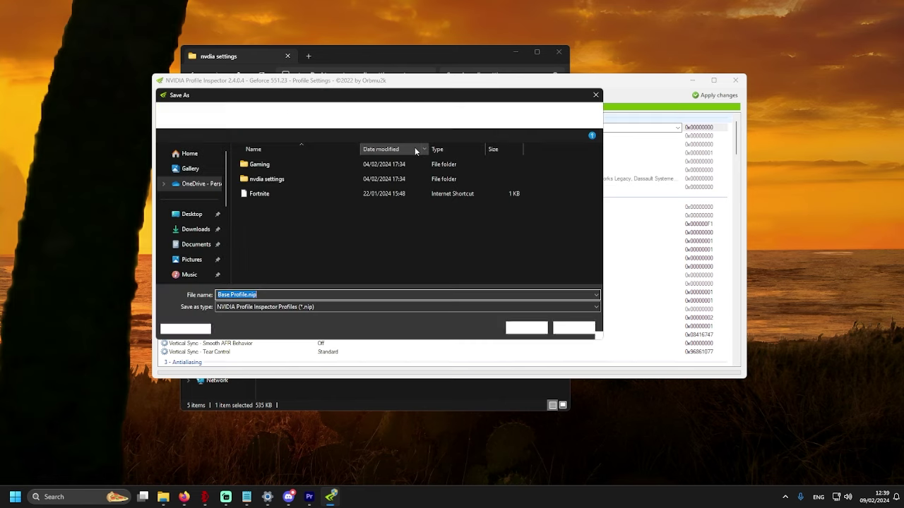
{"action": "left_click", "coordinate": [272, 293]}
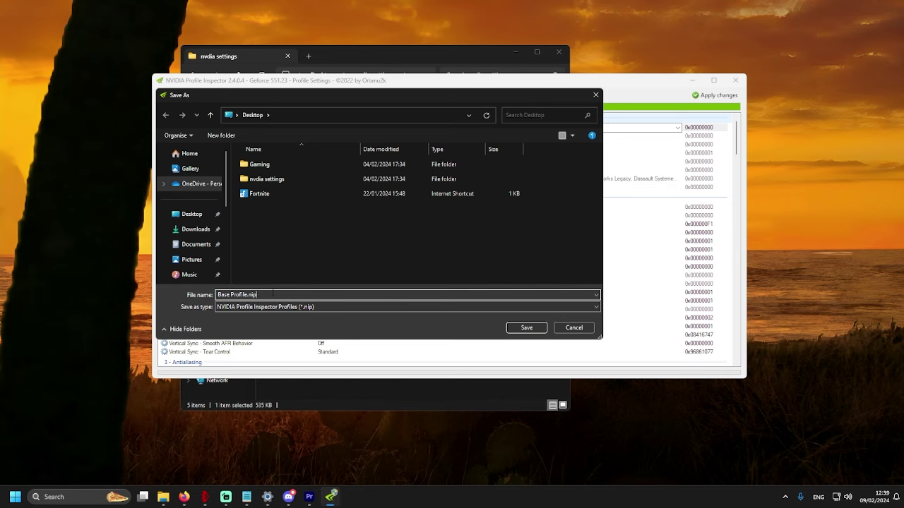
{"action": "left_click", "coordinate": [595, 95]}
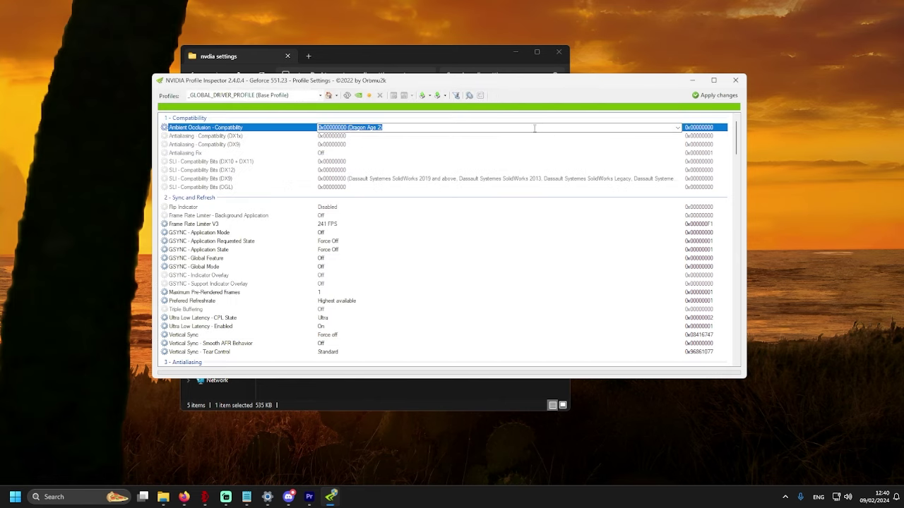
- Browse to the Settings folder inside Gaming for a profile to import and cancel the import
{"action": "left_click", "coordinate": [438, 95]}
{"action": "left_click", "coordinate": [465, 113]}
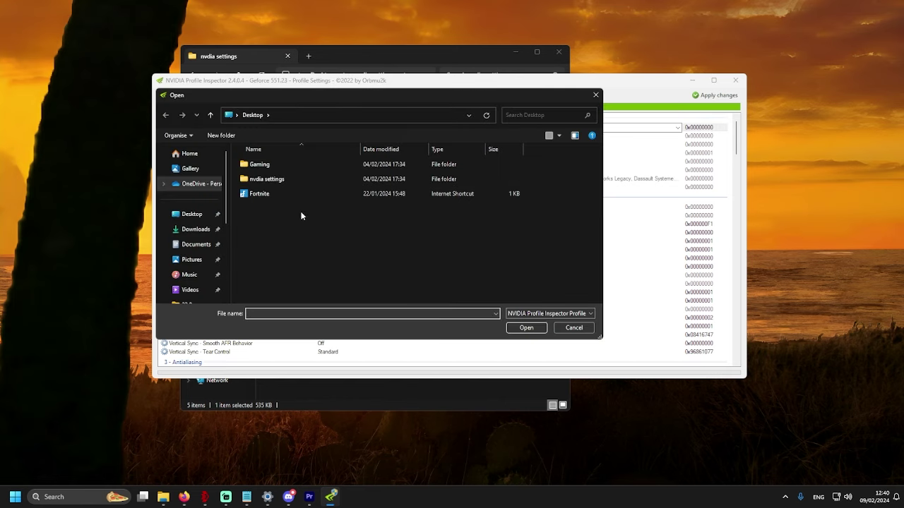
{"action": "double_click", "coordinate": [271, 163]}
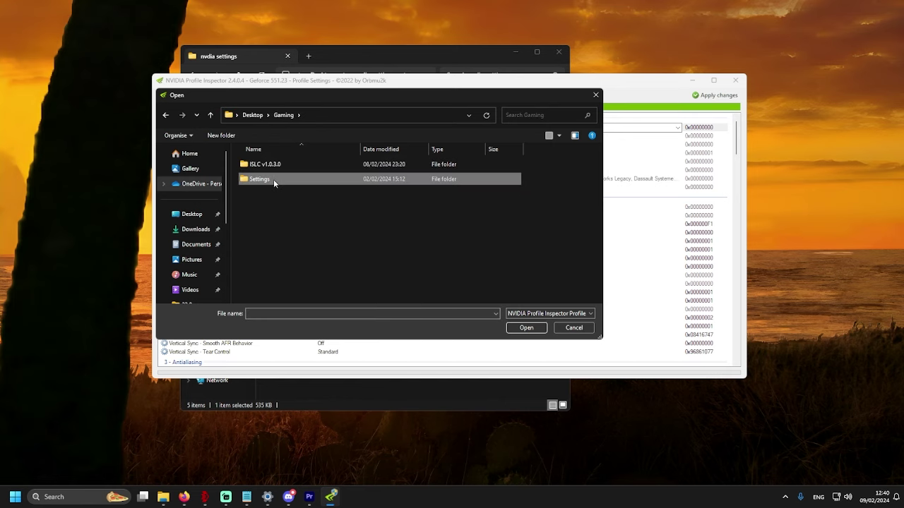
{"action": "double_click", "coordinate": [273, 179]}
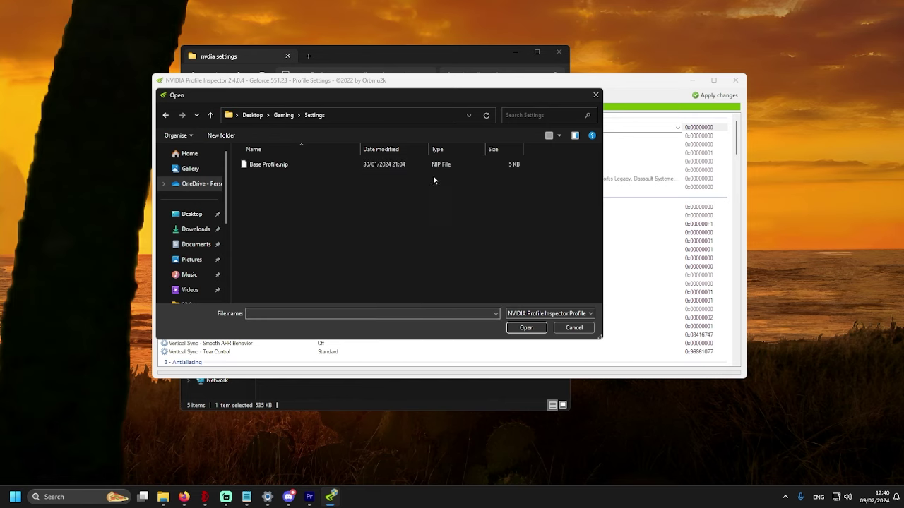
{"action": "left_click", "coordinate": [593, 96]}
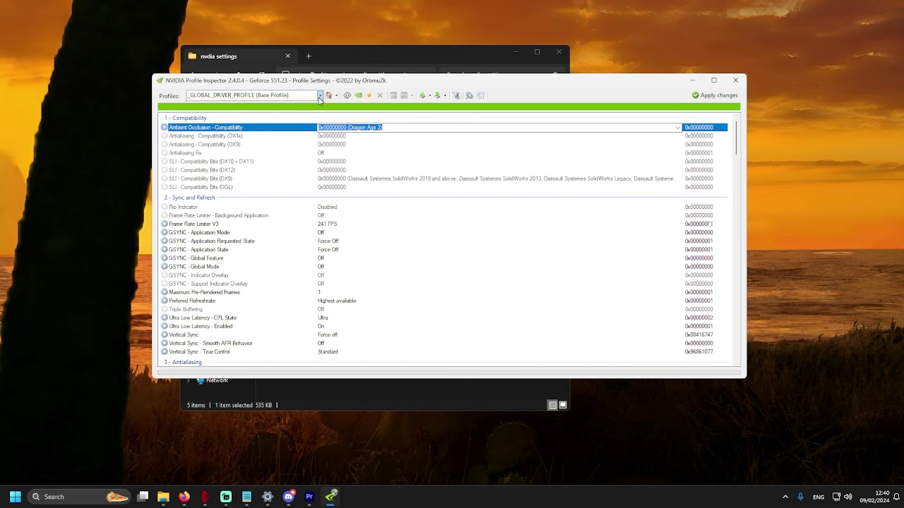
- Review the base profile's Frame Rate Limiter V3 and GSYNC - Application Mode settings
{"action": "left_click", "coordinate": [335, 224]}
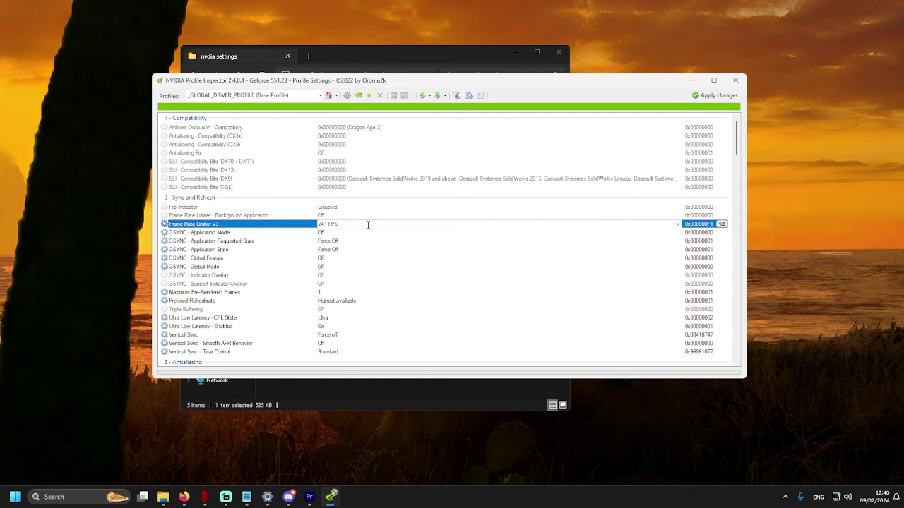
{"action": "scroll", "coordinate": [736, 155], "scroll_direction": "down", "scroll_amount": 4}
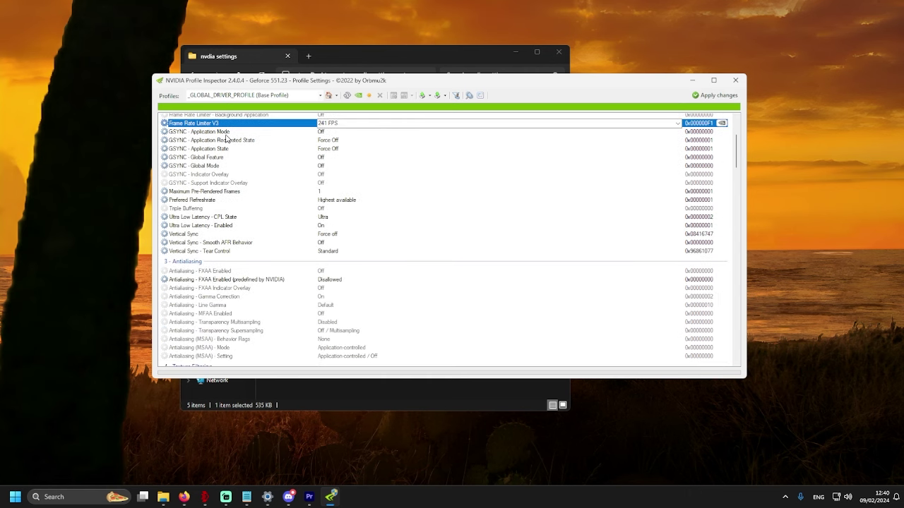
{"action": "left_click", "coordinate": [328, 132]}
{"action": "left_click", "coordinate": [677, 132]}
{"action": "left_click", "coordinate": [677, 133]}
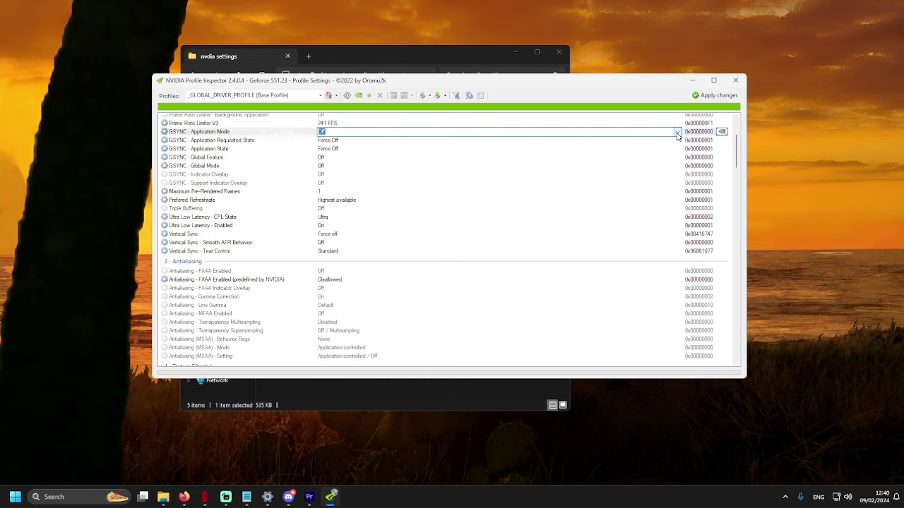
- Review the GSYNC - Application Requested State and GSYNC - Application State options
{"action": "left_click", "coordinate": [680, 144]}
{"action": "left_click", "coordinate": [676, 141]}
{"action": "left_click", "coordinate": [678, 141]}
{"action": "left_click", "coordinate": [677, 141]}
{"action": "left_click", "coordinate": [679, 151]}
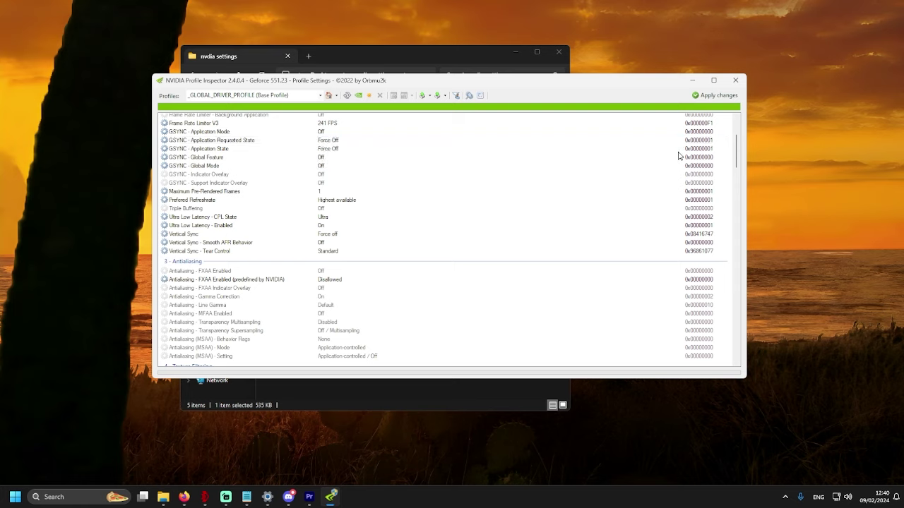
{"action": "left_click", "coordinate": [677, 149]}
{"action": "left_click", "coordinate": [678, 149]}
{"action": "left_click", "coordinate": [677, 149]}
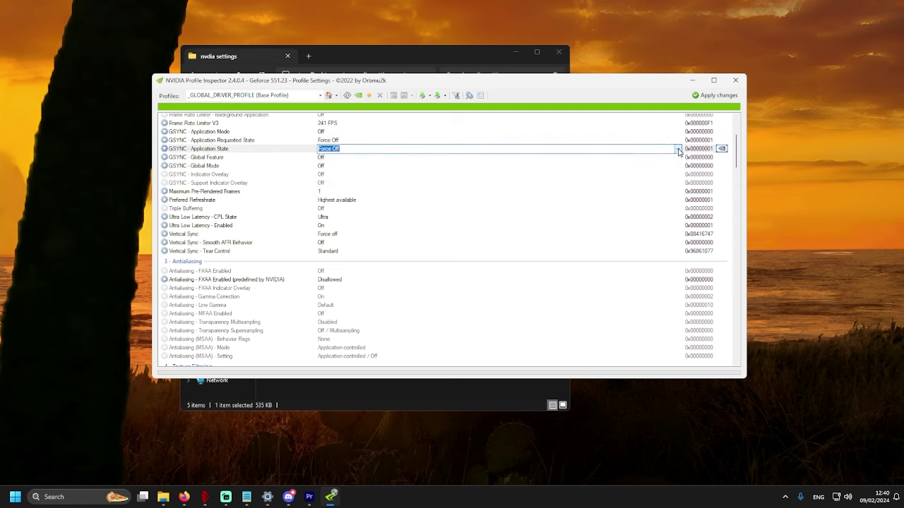
- Review the GSYNC Global Mode, Indicator Overlay and Support Indicator Overlay settings
{"action": "left_click", "coordinate": [327, 165]}
{"action": "left_click", "coordinate": [329, 175]}
{"action": "left_click", "coordinate": [329, 177]}
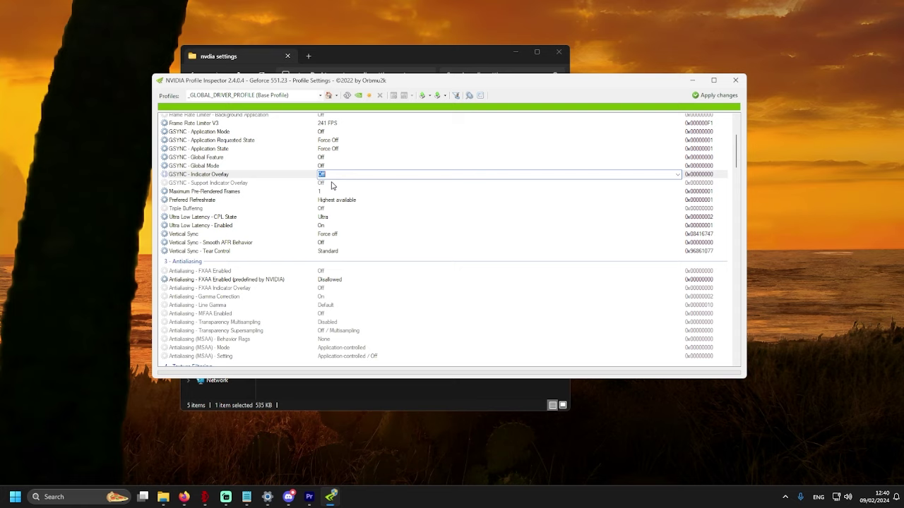
{"action": "left_click", "coordinate": [331, 183]}
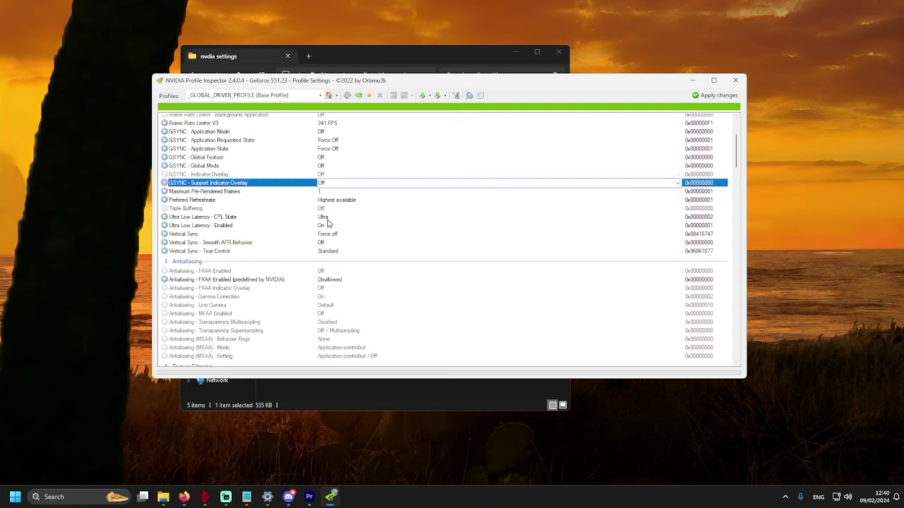
- Review the Triple Buffering, Ultra Low Latency - Enabled and Vertical Sync settings, including Smooth AFR Behavior and Tear Control
{"action": "left_click", "coordinate": [331, 209]}
{"action": "left_click", "coordinate": [330, 226]}
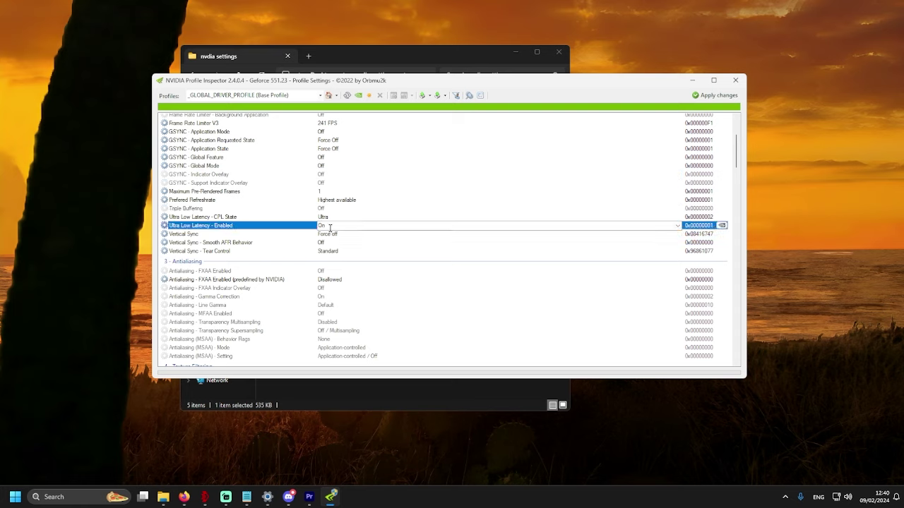
{"action": "left_click", "coordinate": [339, 235]}
{"action": "left_click", "coordinate": [341, 244]}
{"action": "left_click", "coordinate": [353, 252]}
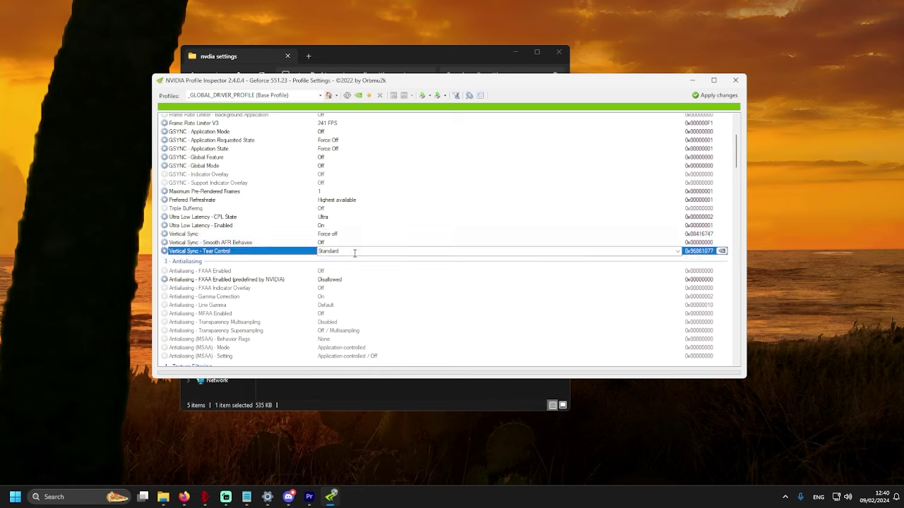
- Review the FXAA settings, FXAA Indicator Overlay, Transparency Multisampling and the Transparency Supersampling options in the Antialiasing section
{"action": "left_click", "coordinate": [362, 272]}
{"action": "left_click", "coordinate": [361, 281]}
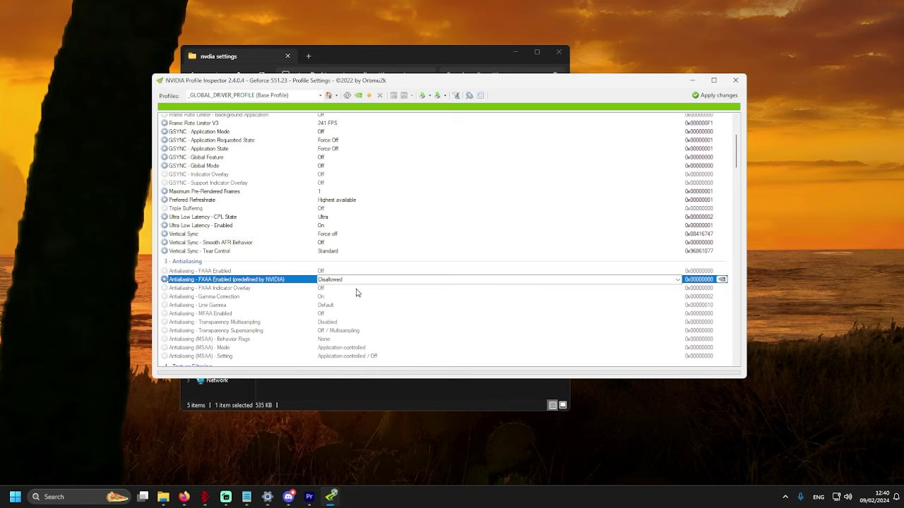
{"action": "left_click", "coordinate": [357, 289]}
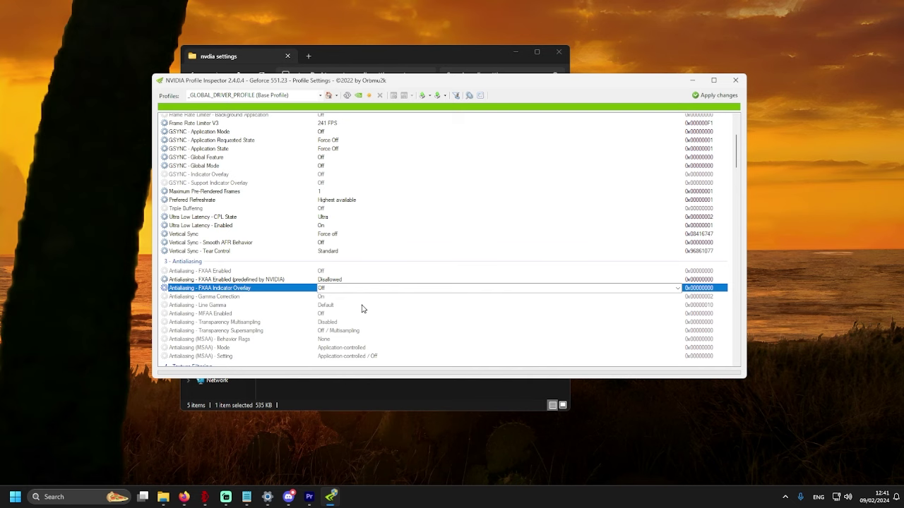
{"action": "left_click", "coordinate": [353, 321]}
{"action": "left_click", "coordinate": [355, 331]}
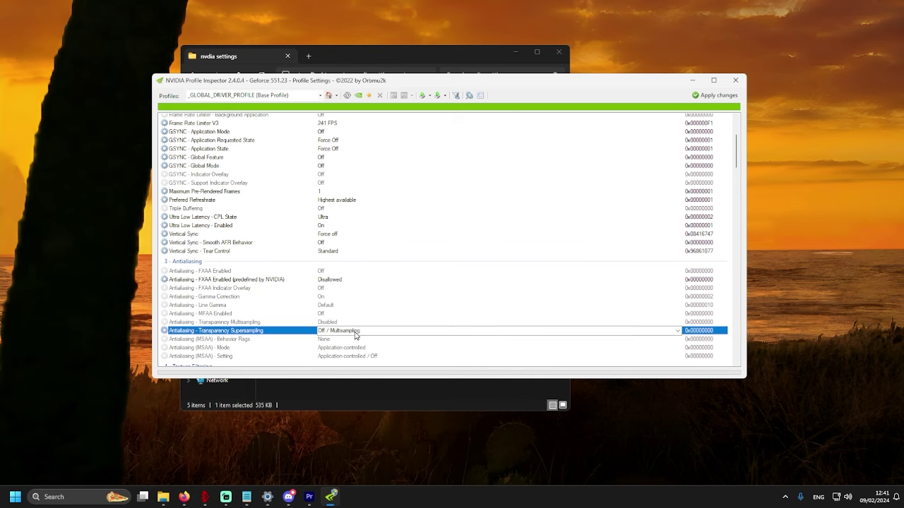
{"action": "left_click", "coordinate": [677, 330]}
{"action": "left_click", "coordinate": [677, 330]}
- Review the Texture Filtering section, covering the anisotropic filter settings, Driver Controlled LOD Bias, Negative LOD bias and Quality
{"action": "left_click_drag", "start_coordinate": [738, 154], "coordinate": [738, 182]}
{"action": "left_click", "coordinate": [333, 175]}
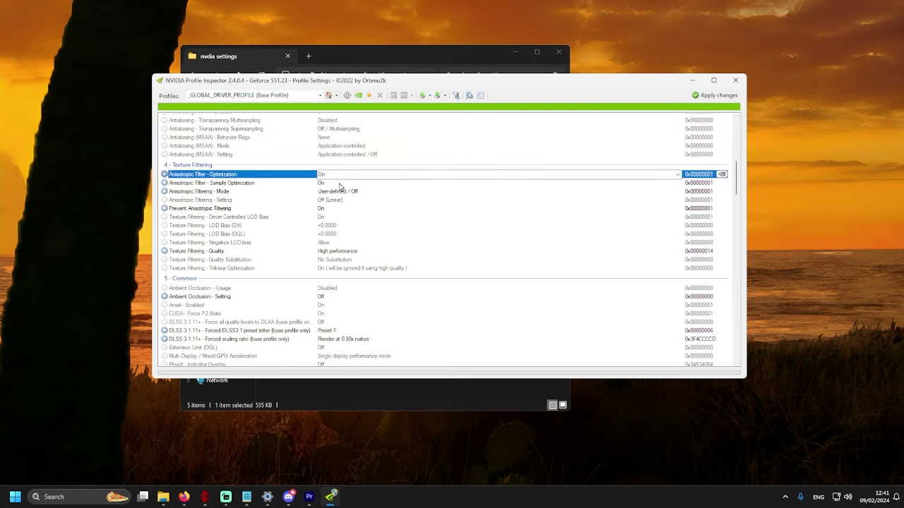
{"action": "left_click", "coordinate": [339, 185]}
{"action": "left_click", "coordinate": [349, 191]}
{"action": "left_click", "coordinate": [348, 209]}
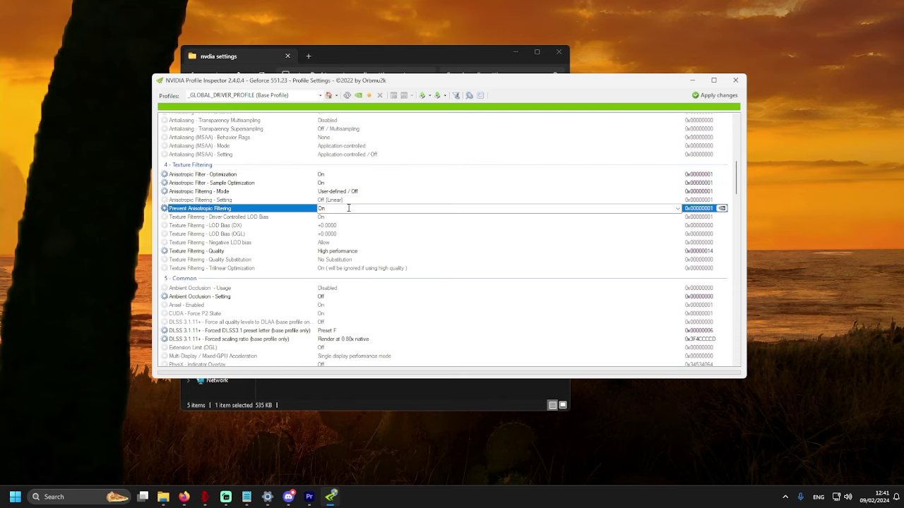
{"action": "left_click", "coordinate": [344, 217]}
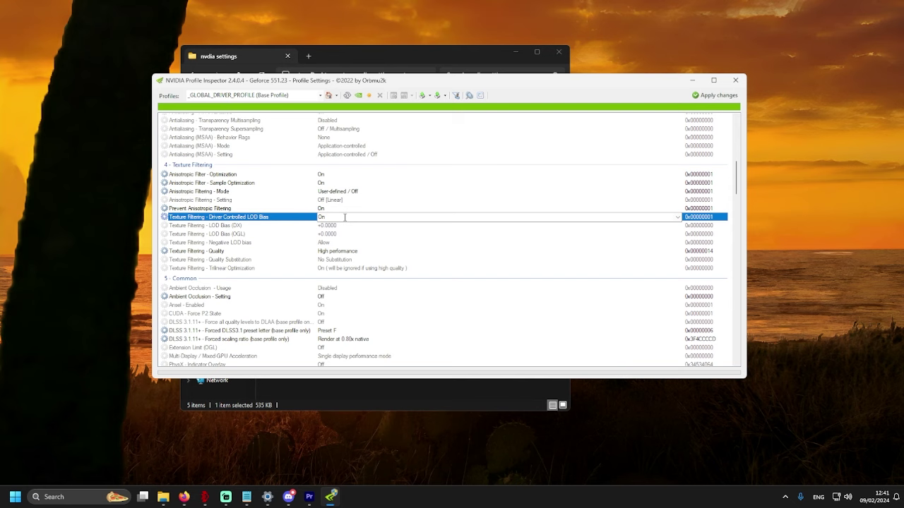
{"action": "left_click", "coordinate": [344, 242]}
{"action": "left_click", "coordinate": [368, 252]}
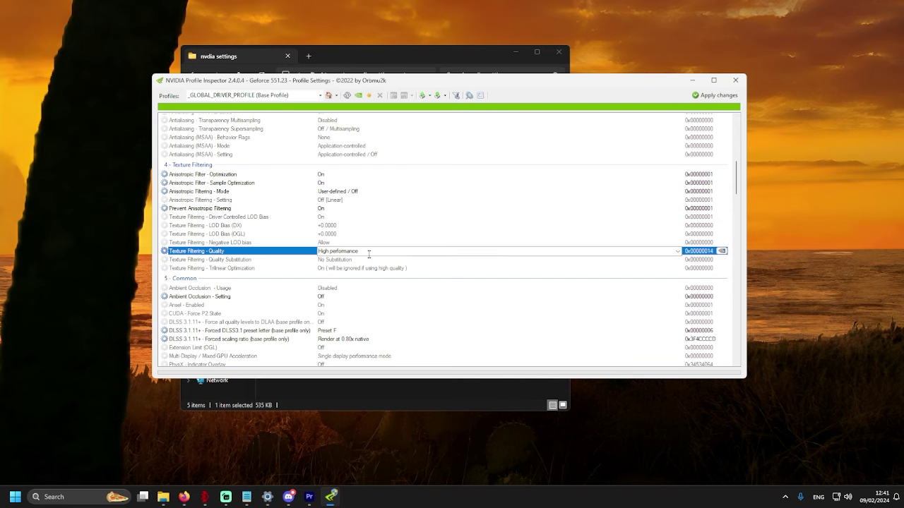
- Review the Ambient Occlusion, Ansel, CUDA - Force P2 State and DLSS force-DLAA settings in the Common section
{"action": "scroll", "coordinate": [682, 216], "scroll_direction": "down", "scroll_amount": 5}
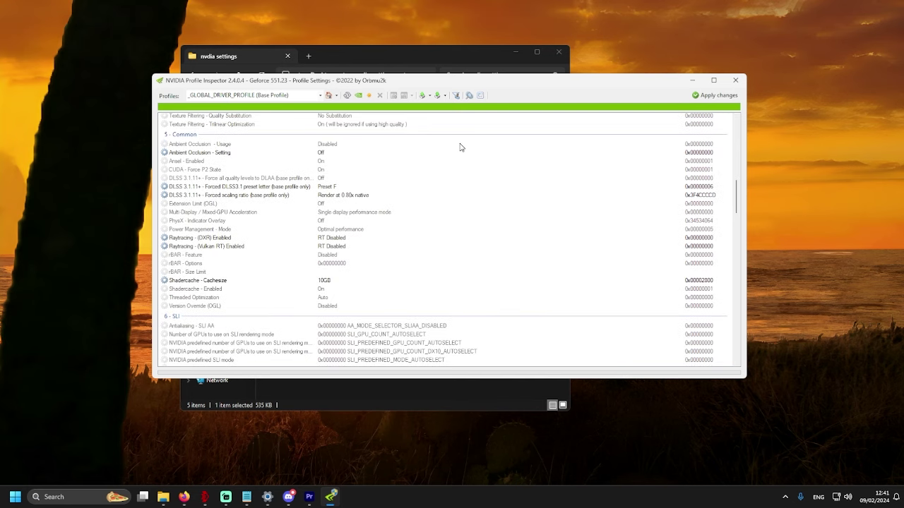
{"action": "left_click", "coordinate": [344, 145]}
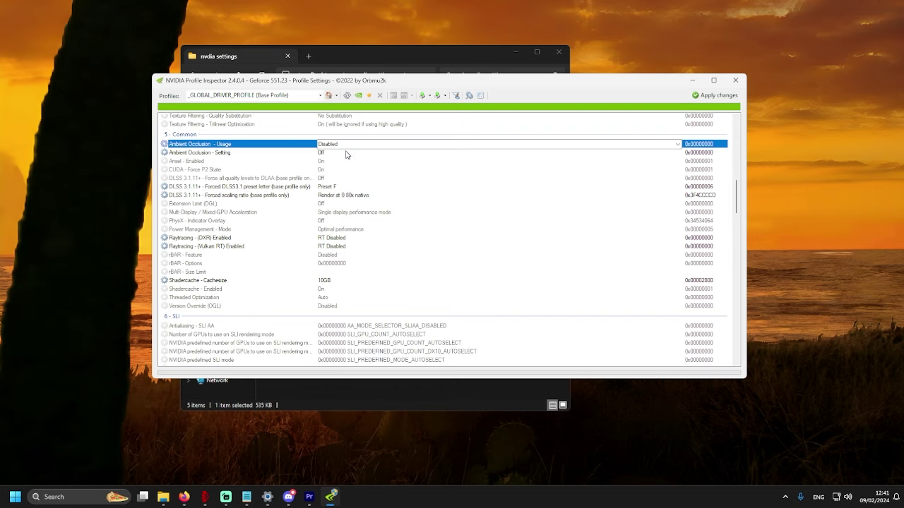
{"action": "left_click", "coordinate": [345, 152]}
{"action": "left_click", "coordinate": [348, 169]}
{"action": "left_click", "coordinate": [347, 161]}
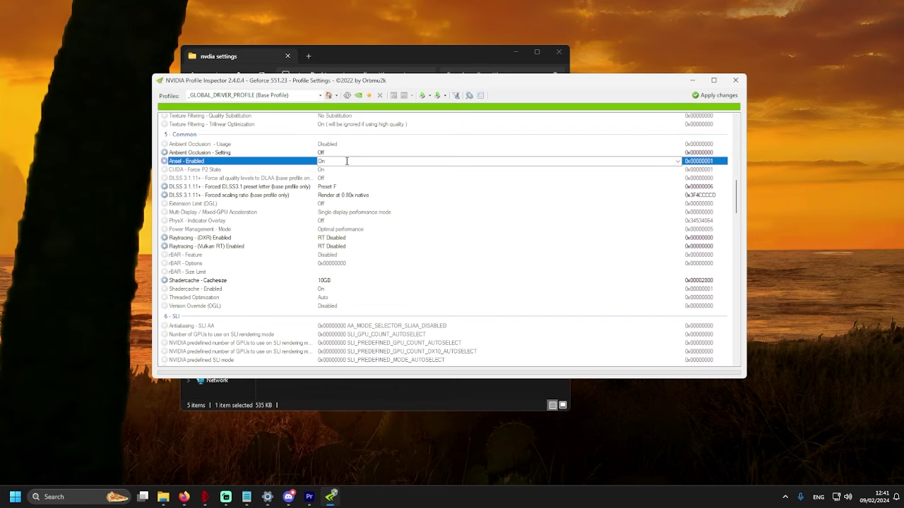
{"action": "left_click", "coordinate": [346, 170]}
{"action": "left_click", "coordinate": [347, 179]}
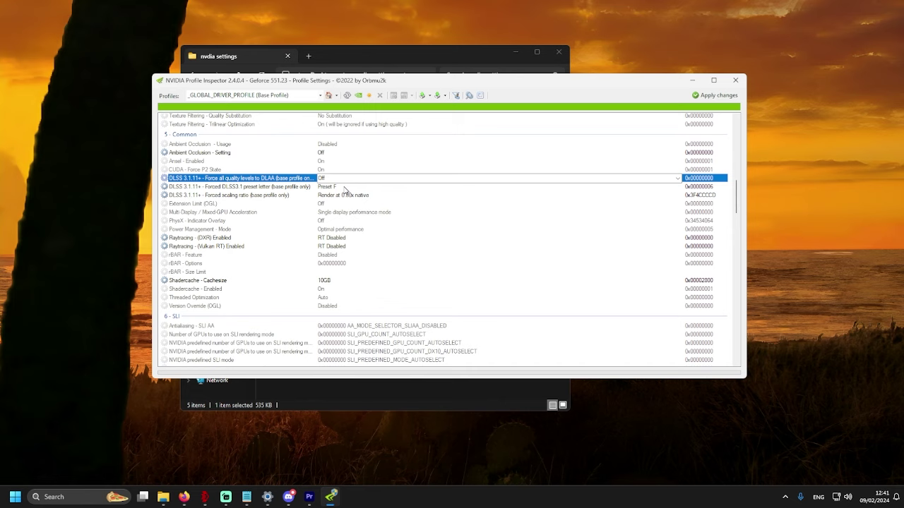
- Review the forced DLSS preset letter and scaling ratio, along with the DXR and Vulkan raytracing settings
{"action": "left_click", "coordinate": [344, 187]}
{"action": "left_click", "coordinate": [351, 197]}
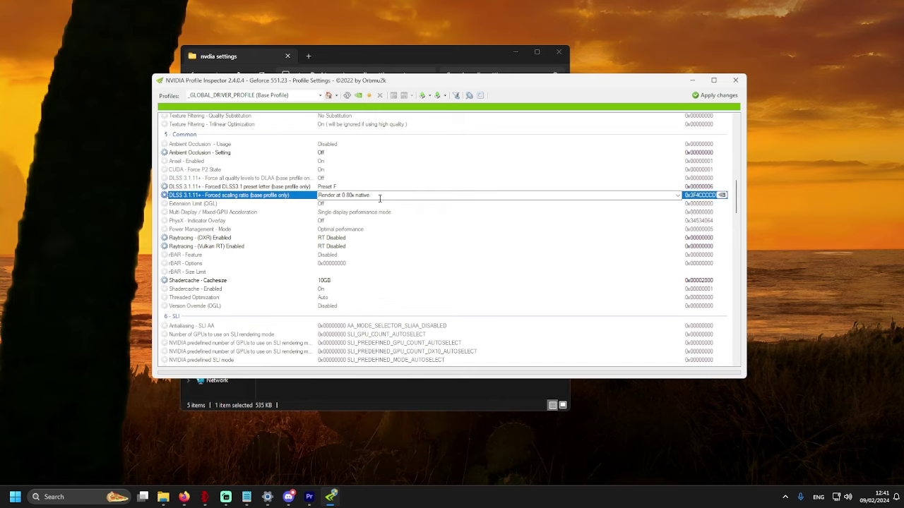
{"action": "left_click", "coordinate": [352, 196]}
{"action": "left_click", "coordinate": [359, 238]}
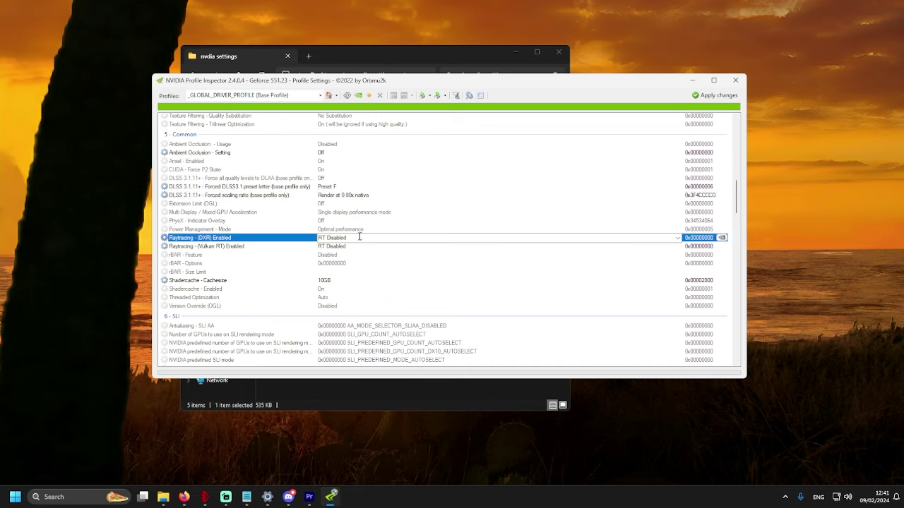
{"action": "left_click", "coordinate": [357, 247]}
- Set Shadercache - Cachesize to 10GB
{"action": "scroll", "coordinate": [349, 238], "scroll_direction": "down", "scroll_amount": 2}
{"action": "left_click", "coordinate": [350, 232]}
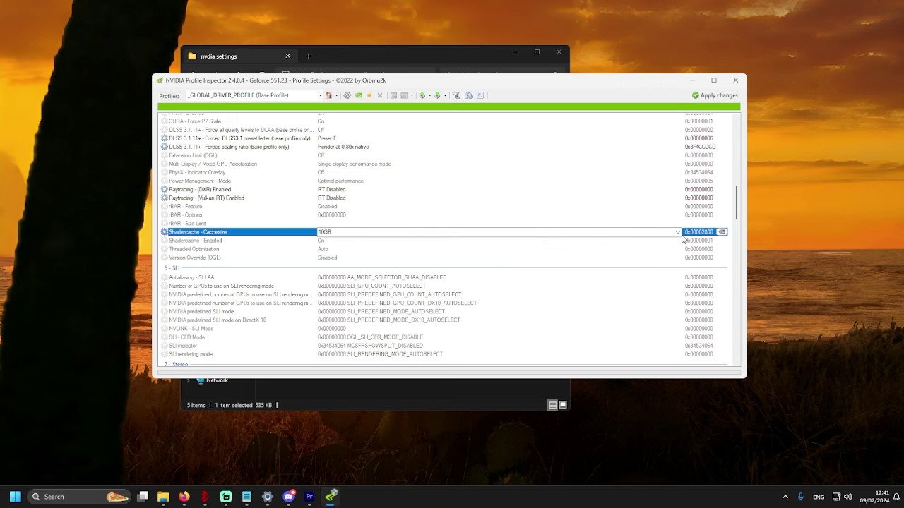
{"action": "left_click", "coordinate": [678, 232]}
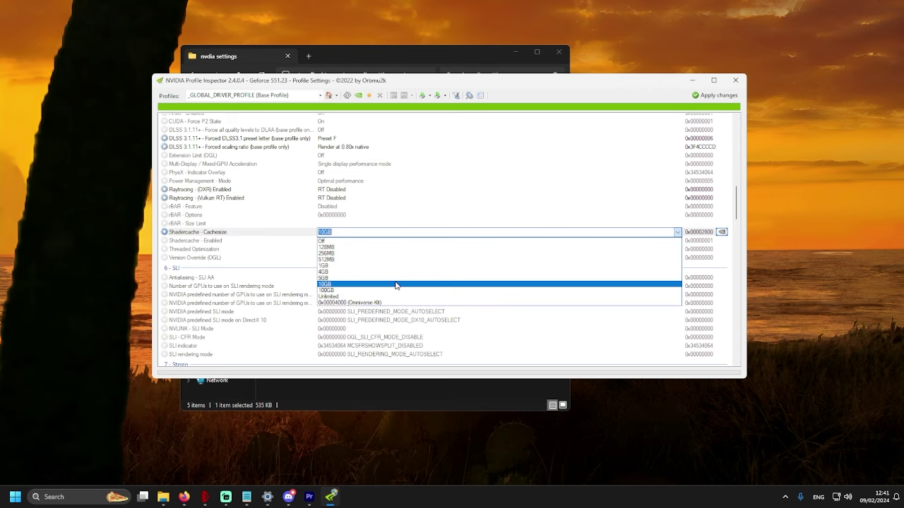
{"action": "left_click", "coordinate": [396, 286]}
- Examine the base profile's remaining sections, including the Variable refresh Rate options under Other and the Unknown entries
{"action": "scroll", "coordinate": [729, 243], "scroll_direction": "down", "scroll_amount": 9}
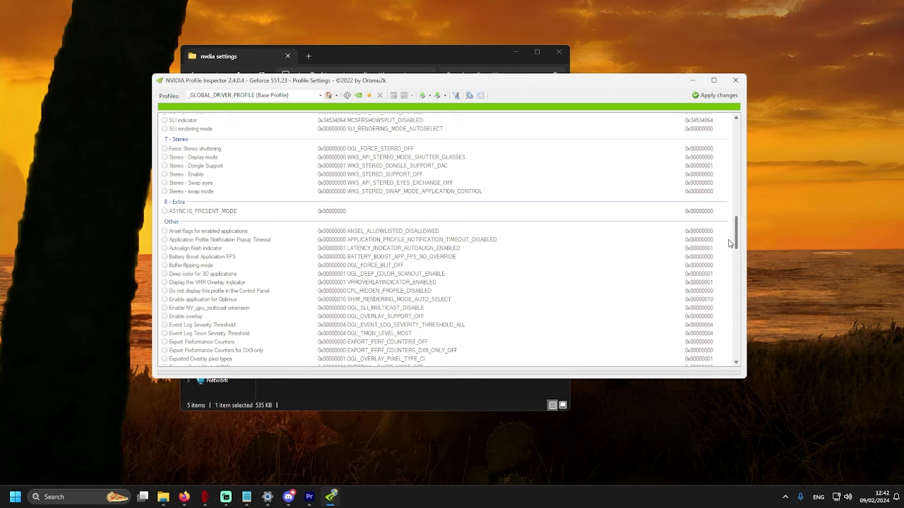
{"action": "scroll", "coordinate": [730, 243], "scroll_direction": "down", "scroll_amount": 8}
{"action": "scroll", "coordinate": [723, 270], "scroll_direction": "down", "scroll_amount": 6}
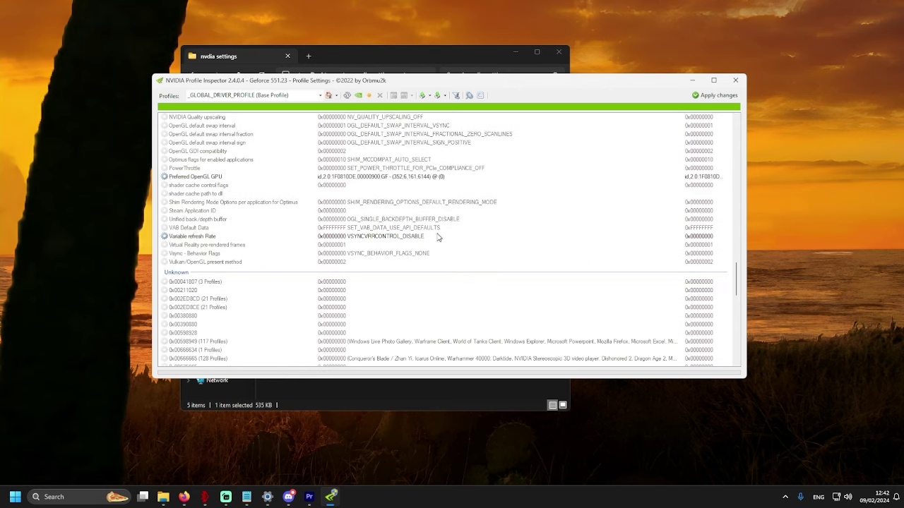
{"action": "left_click", "coordinate": [427, 237]}
{"action": "left_click", "coordinate": [677, 236]}
{"action": "left_click", "coordinate": [676, 236]}
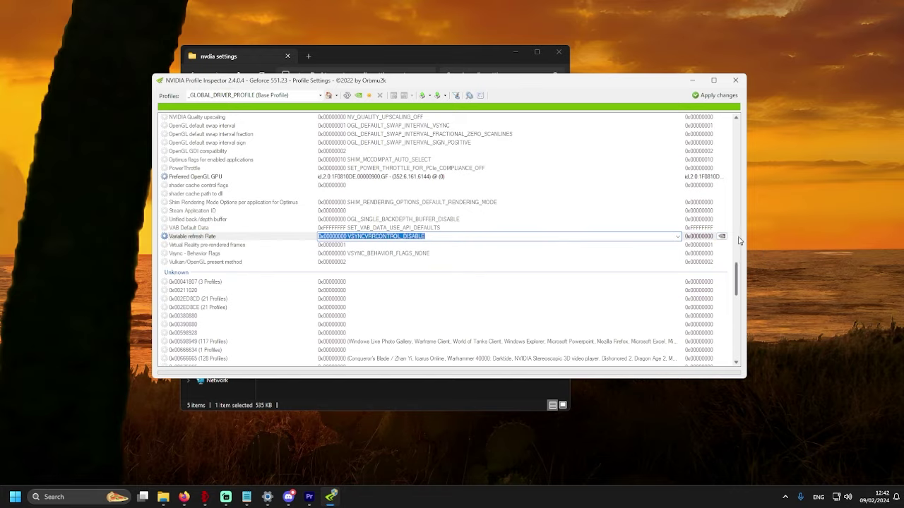
{"action": "left_click_drag", "start_coordinate": [737, 270], "coordinate": [732, 283]}
{"action": "scroll", "coordinate": [731, 296], "scroll_direction": "down", "scroll_amount": 4}
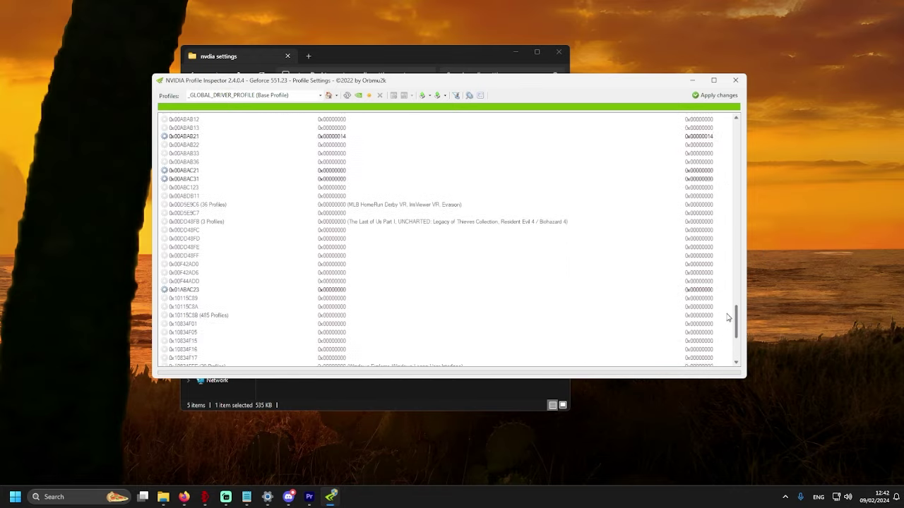
- Apply the changes to the base profile
{"action": "scroll", "coordinate": [726, 283], "scroll_direction": "up", "scroll_amount": 12}
{"action": "scroll", "coordinate": [727, 233], "scroll_direction": "up", "scroll_amount": 15}
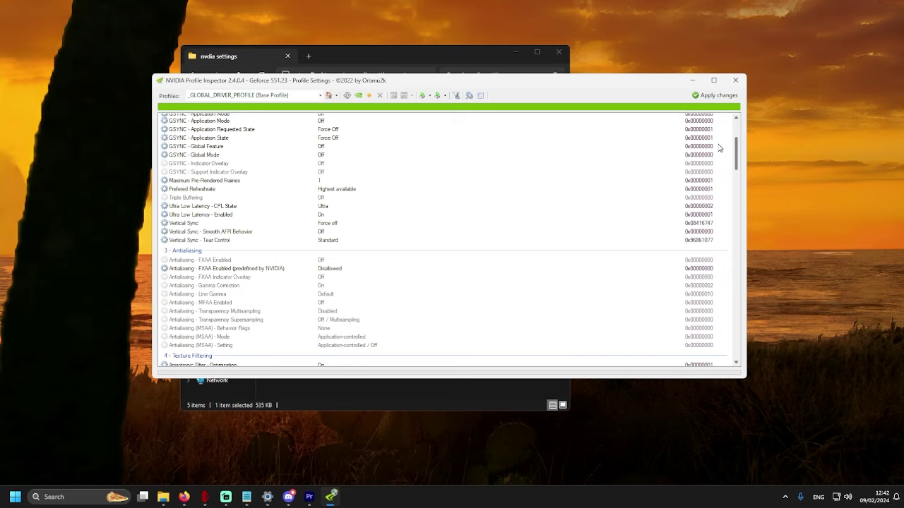
{"action": "left_click", "coordinate": [711, 99]}
{"action": "left_click_drag", "start_coordinate": [735, 260], "coordinate": [735, 120]}
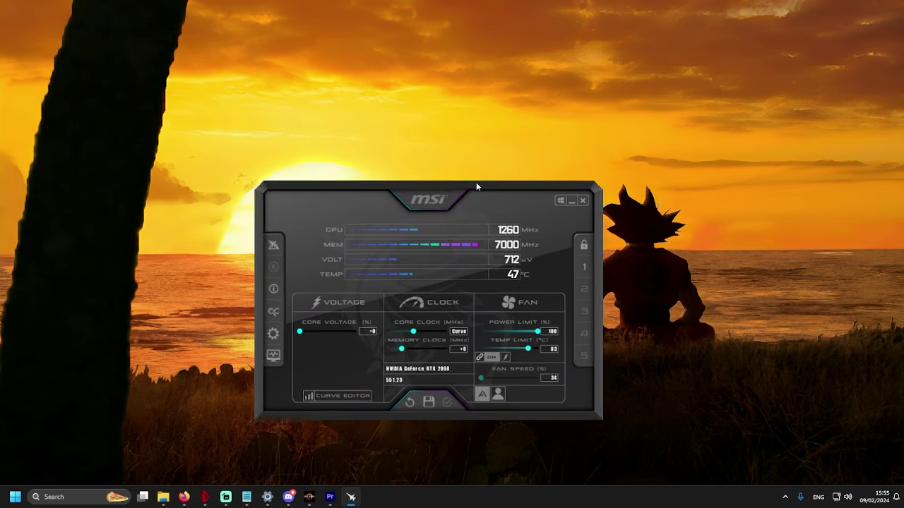
- In MSI Afterburner's general properties, enable Unlock voltage control and Unlock voltage monitoring, and apply the settings
{"action": "left_click_drag", "start_coordinate": [476, 182], "coordinate": [500, 126]}
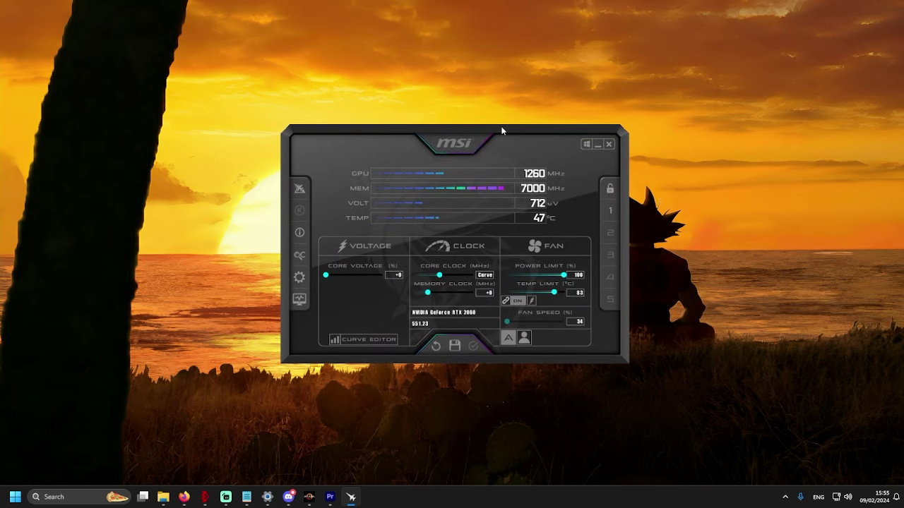
{"action": "left_click", "coordinate": [300, 278]}
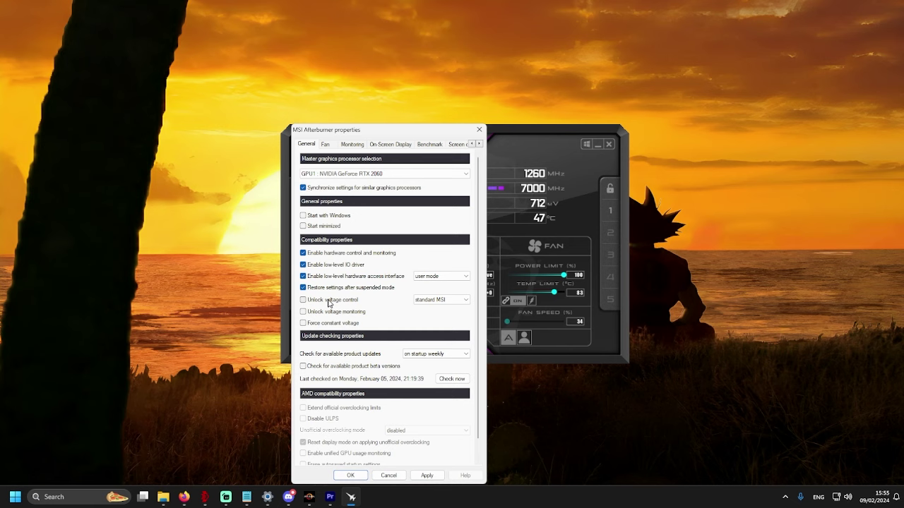
{"action": "left_click", "coordinate": [330, 312]}
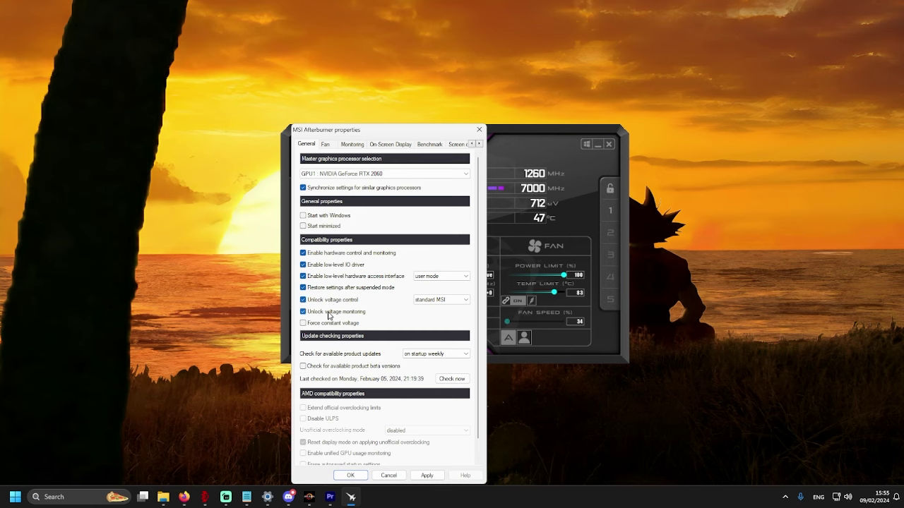
{"action": "left_click", "coordinate": [428, 476]}
{"action": "left_click", "coordinate": [361, 477]}
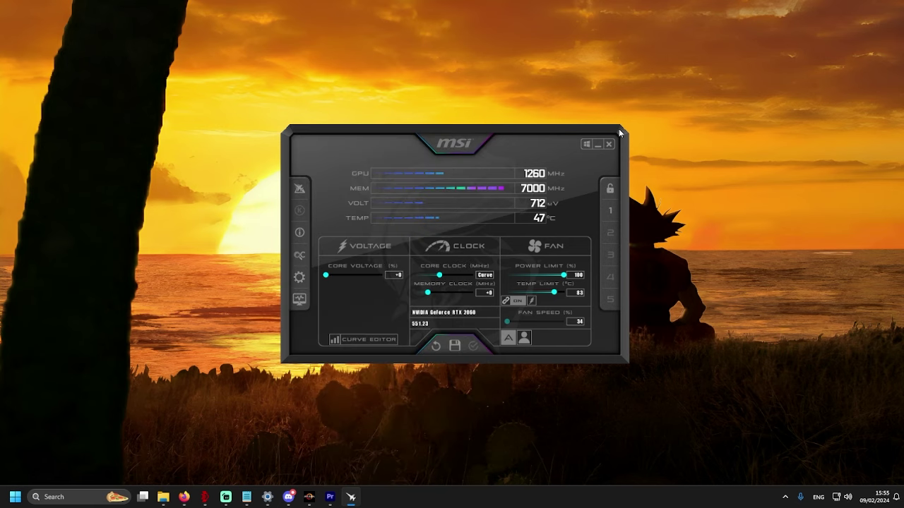
- Close and relaunch MSI Afterburner
{"action": "left_click", "coordinate": [608, 147]}
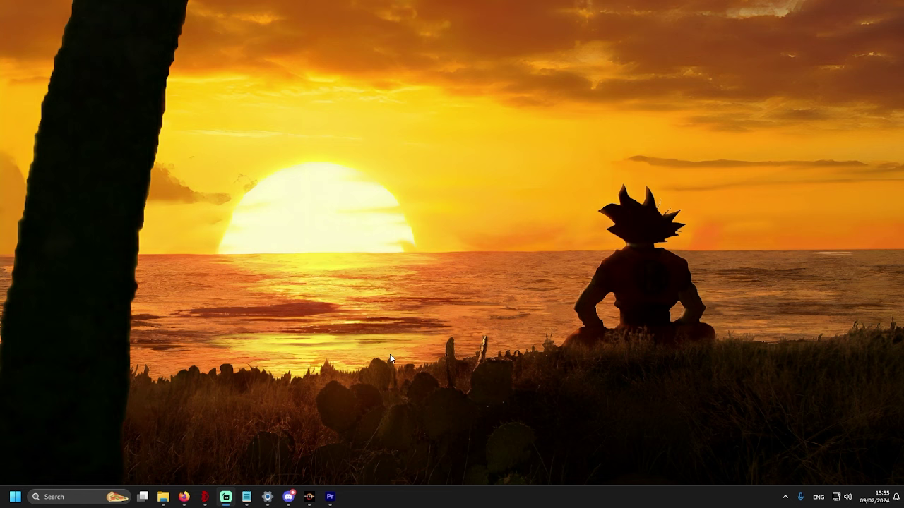
{"action": "left_click", "coordinate": [163, 497]}
{"action": "left_click", "coordinate": [514, 53]}
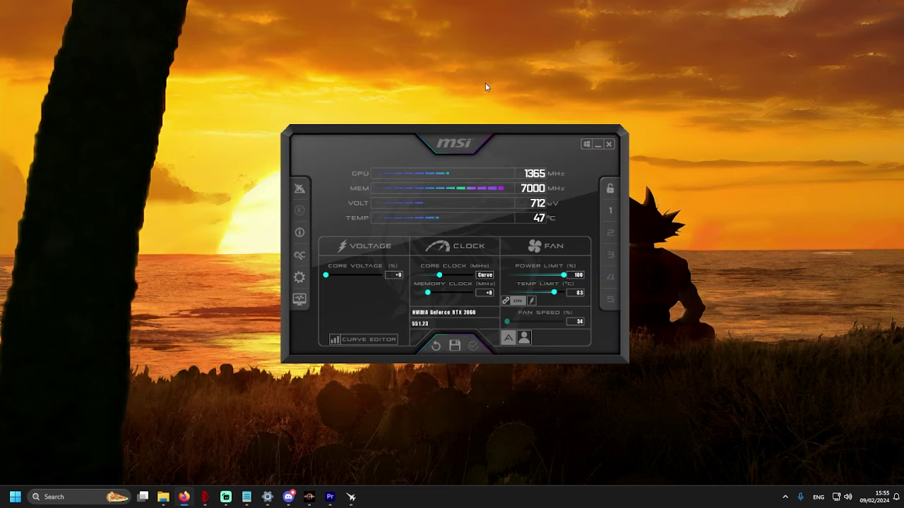
- In the monitoring properties, show GPU temperature in the On-Screen Display and check that option for GPU usage, Memory usage and Core clock
{"action": "left_click", "coordinate": [300, 276]}
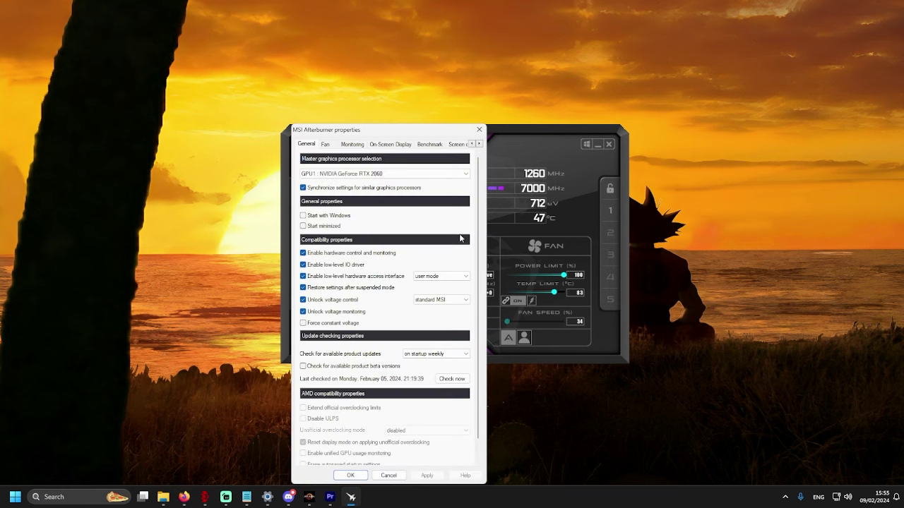
{"action": "left_click", "coordinate": [352, 144]}
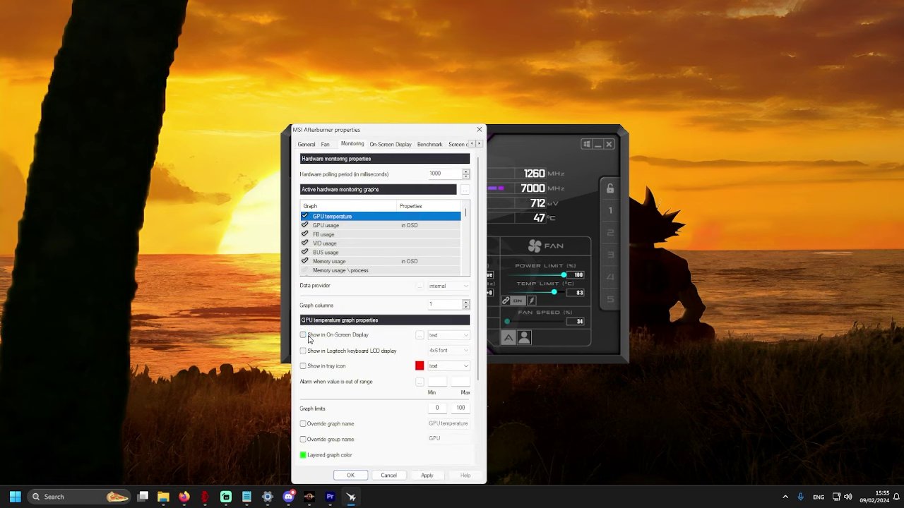
{"action": "left_click", "coordinate": [358, 226]}
{"action": "left_click", "coordinate": [392, 261]}
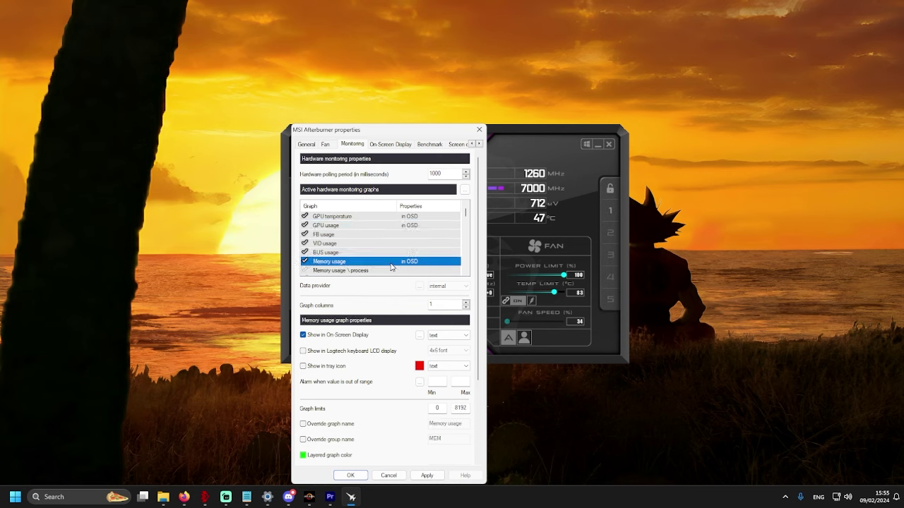
{"action": "scroll", "coordinate": [471, 223], "scroll_direction": "down", "scroll_amount": 2}
{"action": "left_click", "coordinate": [426, 235]}
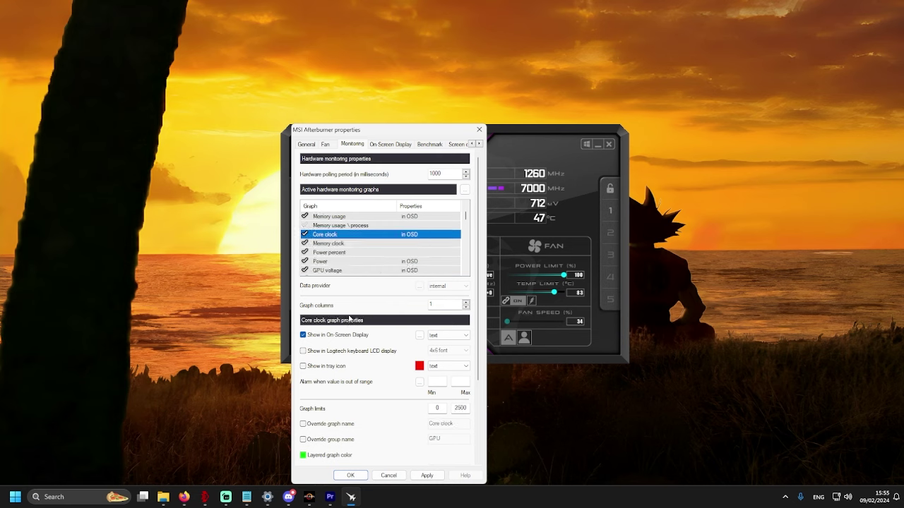
- Check the On-Screen Display option for the Power, Fan speed and GPU voltage graphs
{"action": "scroll", "coordinate": [466, 224], "scroll_direction": "down", "scroll_amount": 2}
{"action": "left_click_drag", "start_coordinate": [466, 223], "coordinate": [465, 220]}
{"action": "left_click", "coordinate": [394, 226]}
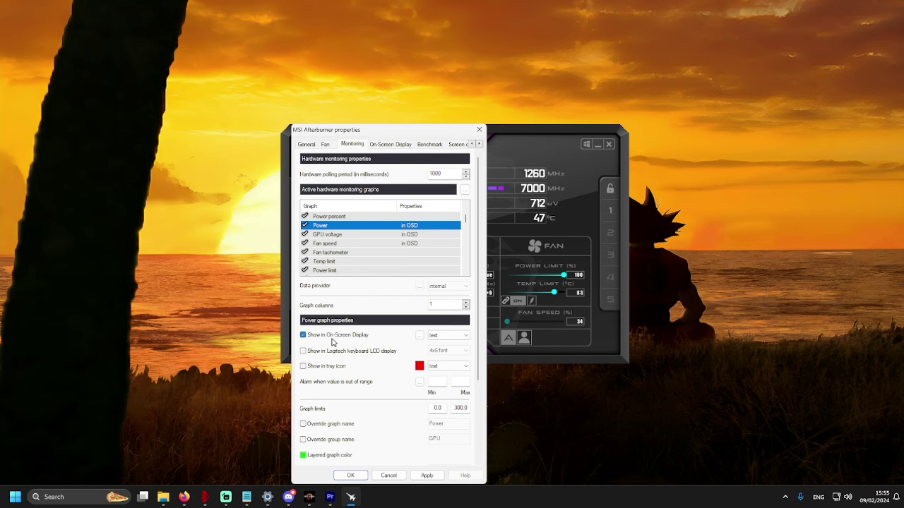
{"action": "left_click", "coordinate": [401, 242]}
{"action": "left_click", "coordinate": [333, 334]}
{"action": "left_click", "coordinate": [332, 234]}
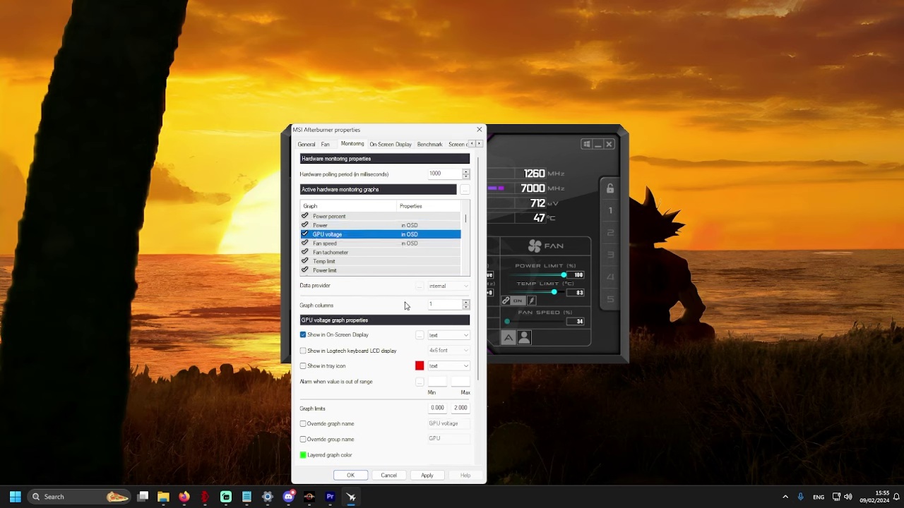
- Check the On-Screen Display option for the CPU power, RAM usage and Framerate graphs
{"action": "scroll", "coordinate": [467, 225], "scroll_direction": "down", "scroll_amount": 5}
{"action": "left_click_drag", "start_coordinate": [467, 230], "coordinate": [466, 262]}
{"action": "left_click", "coordinate": [332, 243]}
{"action": "left_click", "coordinate": [339, 252]}
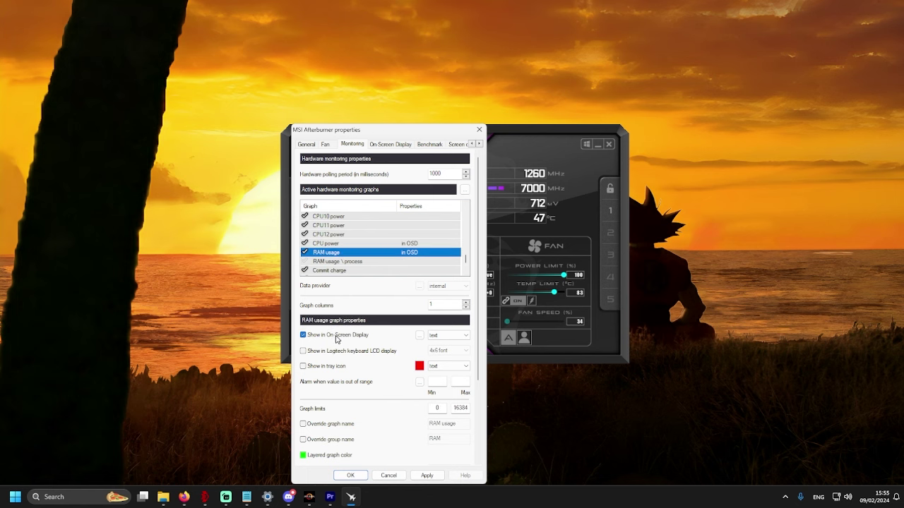
{"action": "scroll", "coordinate": [411, 221], "scroll_direction": "down", "scroll_amount": 3}
{"action": "left_click", "coordinate": [409, 217]}
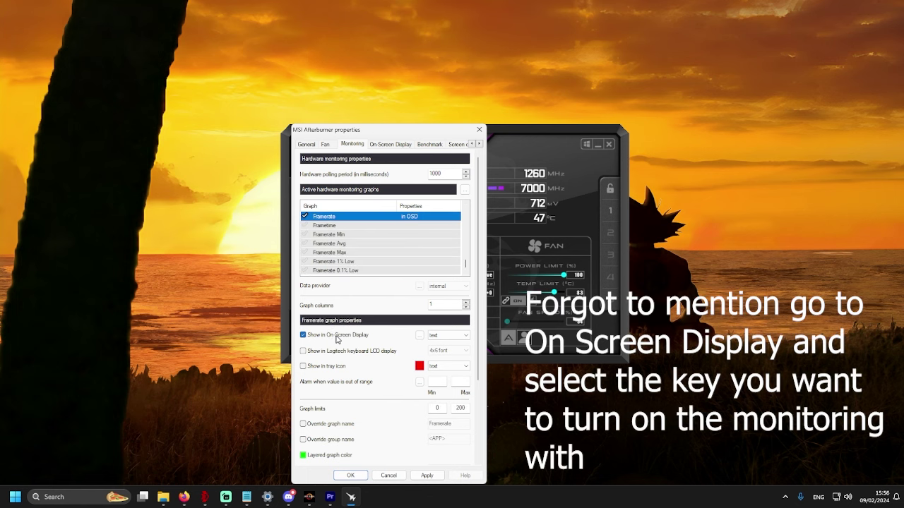
- In the user interface properties, set the skin scaling to 95%, apply it and close the properties
{"action": "left_click", "coordinate": [479, 144]}
{"action": "left_click", "coordinate": [479, 144]}
{"action": "left_click", "coordinate": [479, 144]}
{"action": "left_click", "coordinate": [479, 144]}
{"action": "left_click", "coordinate": [447, 145]}
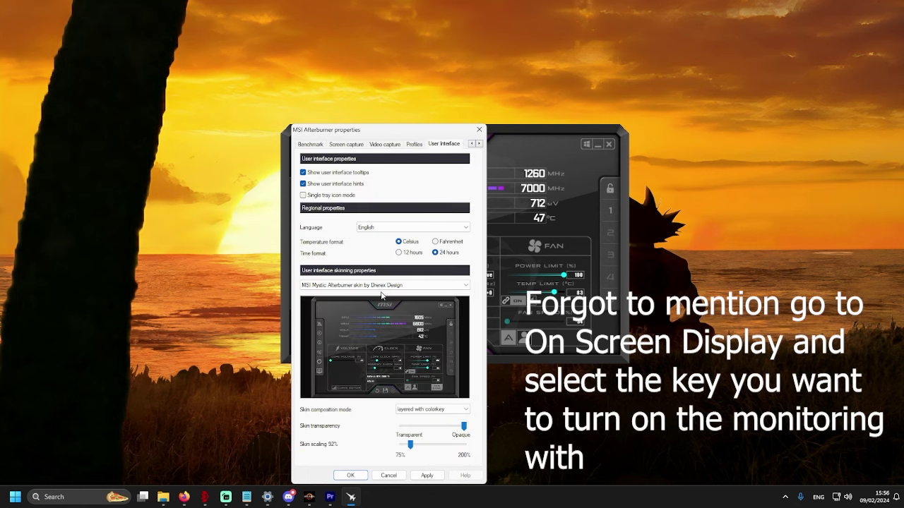
{"action": "left_click", "coordinate": [414, 446]}
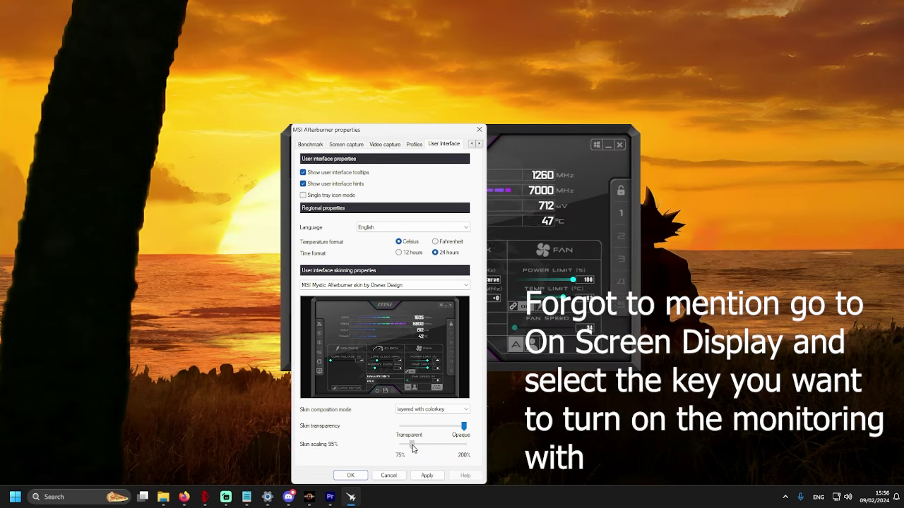
{"action": "left_click", "coordinate": [427, 475]}
{"action": "left_click", "coordinate": [359, 475]}
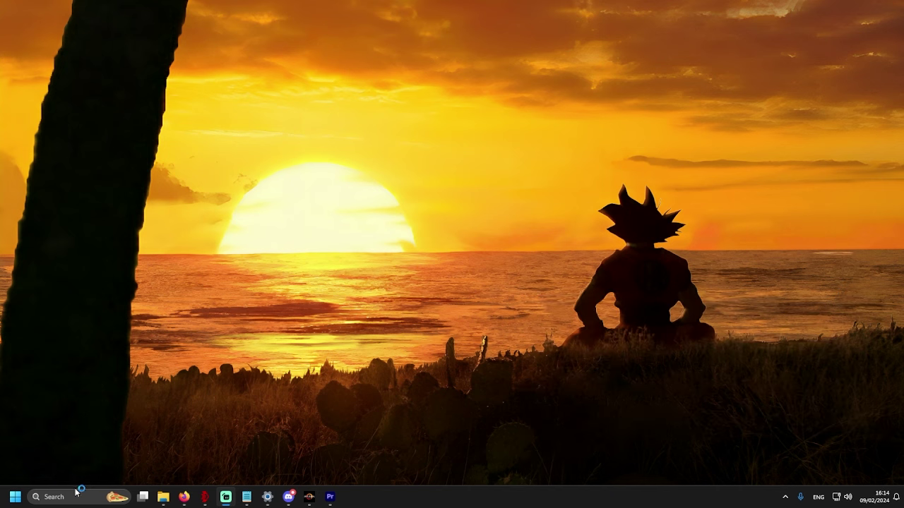
- Find RivaTuner Statistics Server through the Windows search, launch it and open its settings window
{"action": "left_click", "coordinate": [76, 497]}
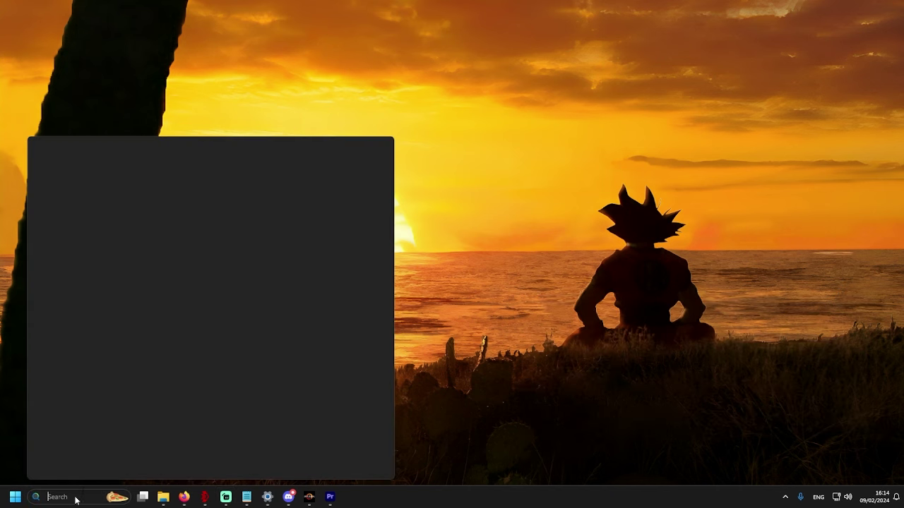
{"action": "type", "text": "riva"}
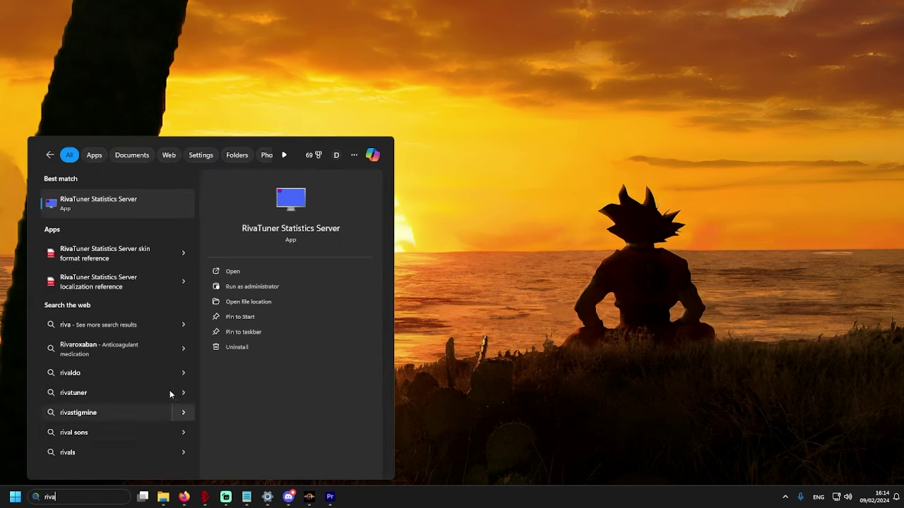
{"action": "left_click", "coordinate": [113, 207]}
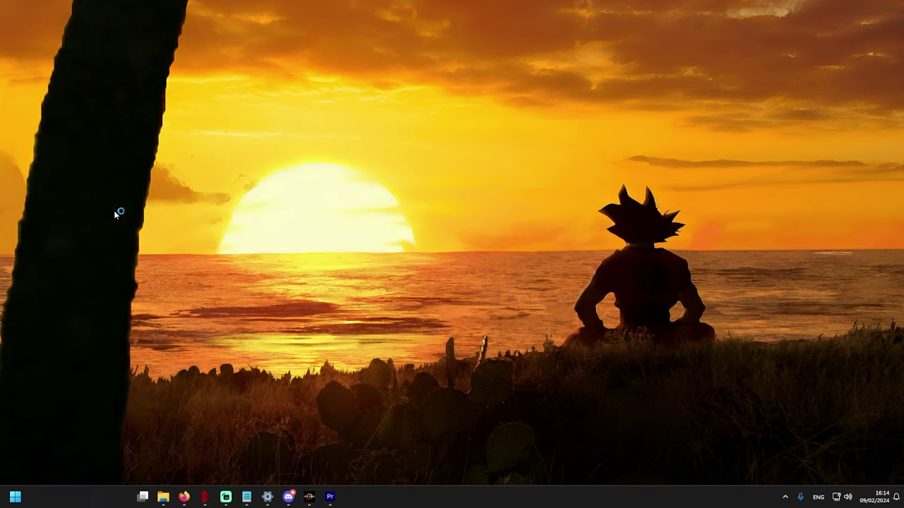
{"action": "left_click", "coordinate": [784, 497]}
{"action": "left_click", "coordinate": [786, 451]}
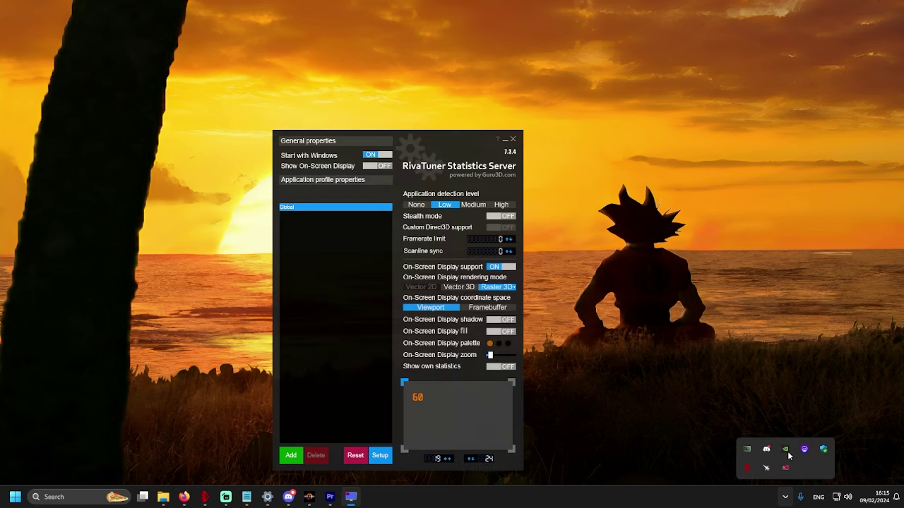
- Turn on Show On-Screen Display in RivaTuner Statistics Server, adjust the On-Screen Display zoom and minimise the window
{"action": "left_click_drag", "start_coordinate": [414, 135], "coordinate": [474, 107]}
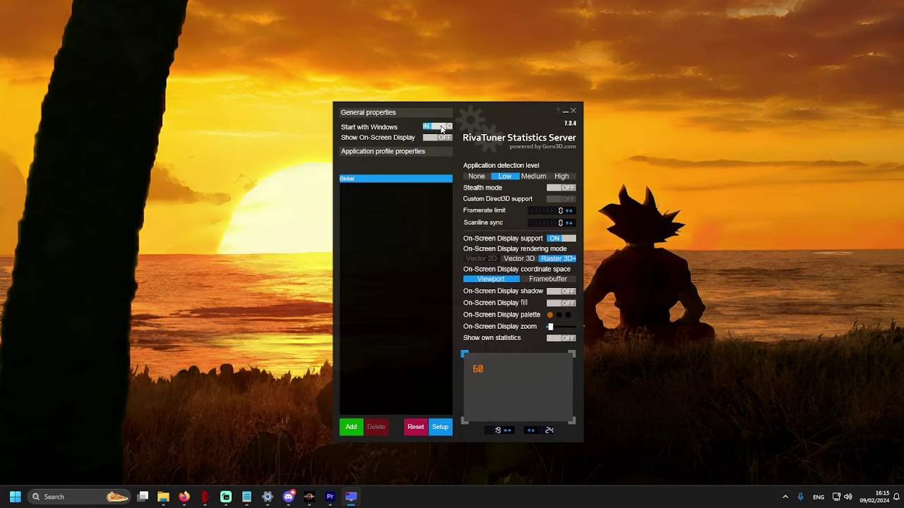
{"action": "left_click", "coordinate": [443, 138]}
{"action": "mouse_move", "coordinate": [555, 329]}
{"action": "left_mouse_down"}
{"action": "mouse_move", "coordinate": [563, 328]}
{"action": "mouse_move", "coordinate": [551, 332]}
{"action": "left_mouse_up"}
{"action": "mouse_move", "coordinate": [479, 372]}
{"action": "left_mouse_down"}
{"action": "mouse_move", "coordinate": [545, 398]}
{"action": "mouse_move", "coordinate": [477, 372]}
{"action": "left_mouse_up"}
{"action": "left_click_drag", "start_coordinate": [551, 327], "coordinate": [559, 330]}
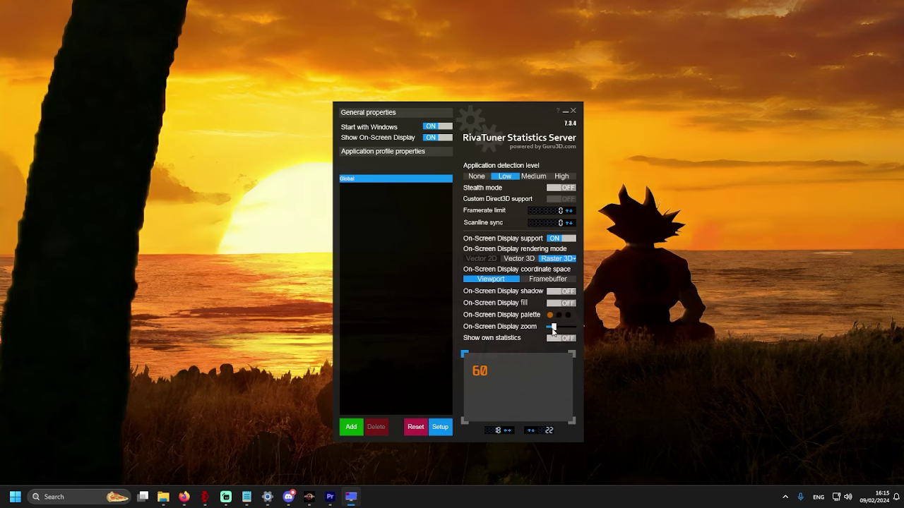
{"action": "left_click", "coordinate": [567, 114]}
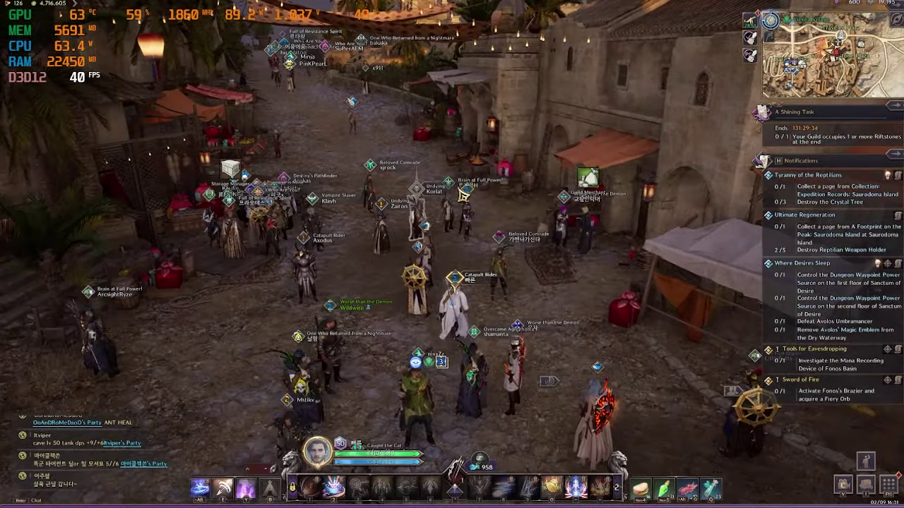
- Run through the crowded town in THRONE AND LIBERTY to examine the GPU clock and voltage in the overlay
{"action": "key", "text": "w"}
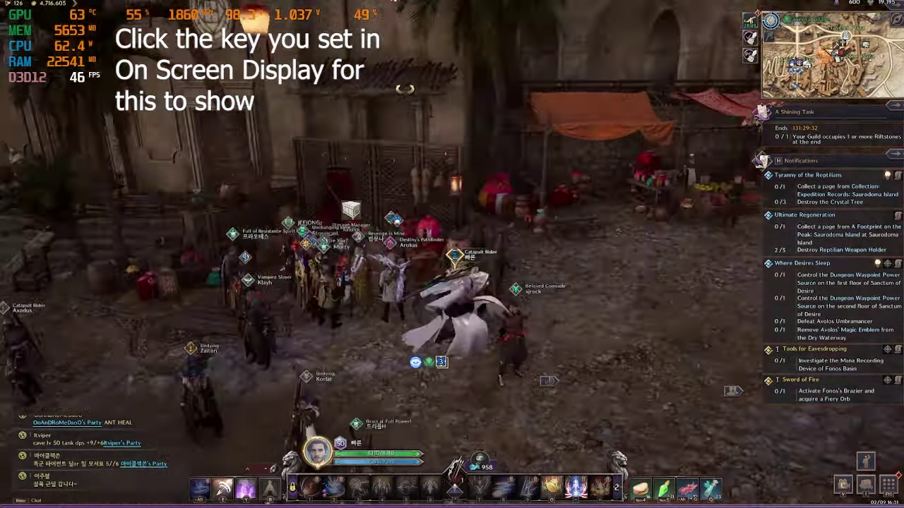
{"action": "scroll", "coordinate": [437, 94], "scroll_direction": "down", "scroll_amount": 3}
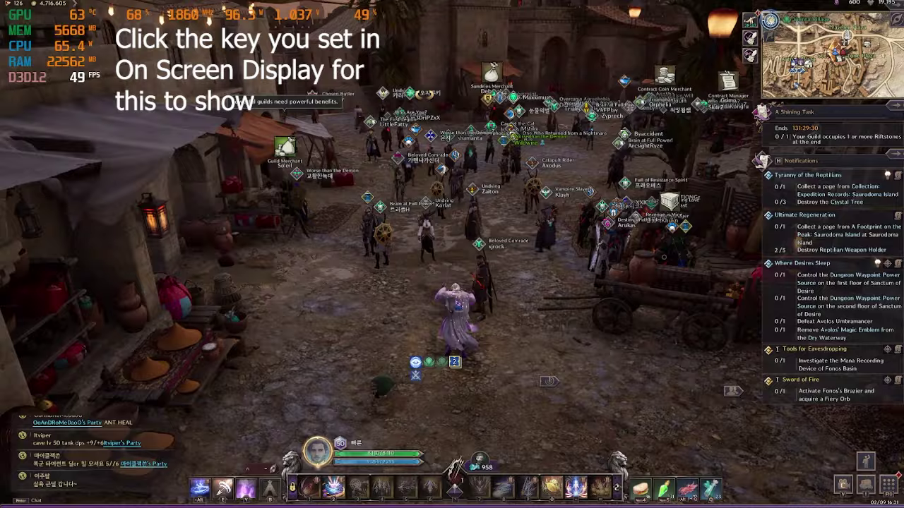
{"action": "key", "text": "shift"}
{"action": "key", "text": "w"}
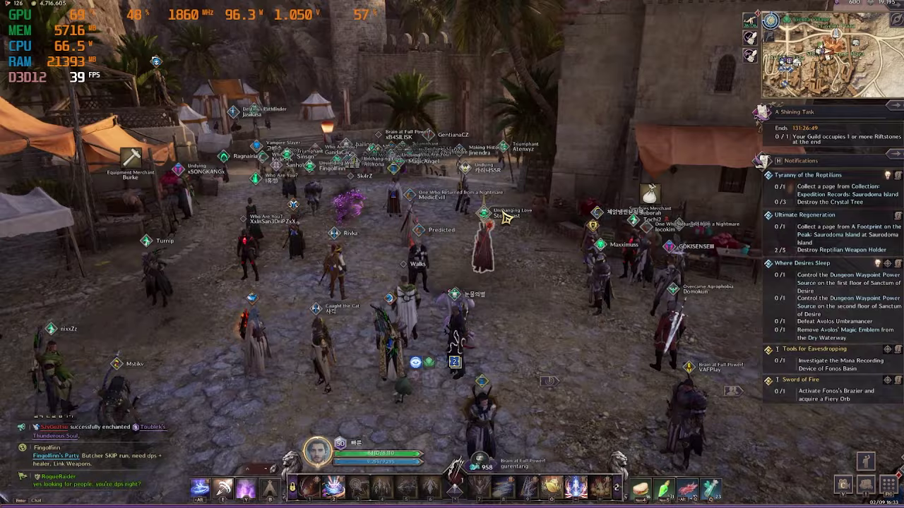
{"action": "key", "text": "shift"}
{"action": "key", "text": "w"}
{"action": "left_click_drag", "start_coordinate": [506, 217], "coordinate": [478, 214]}
{"action": "key", "text": "w"}
{"action": "key", "text": "w"}
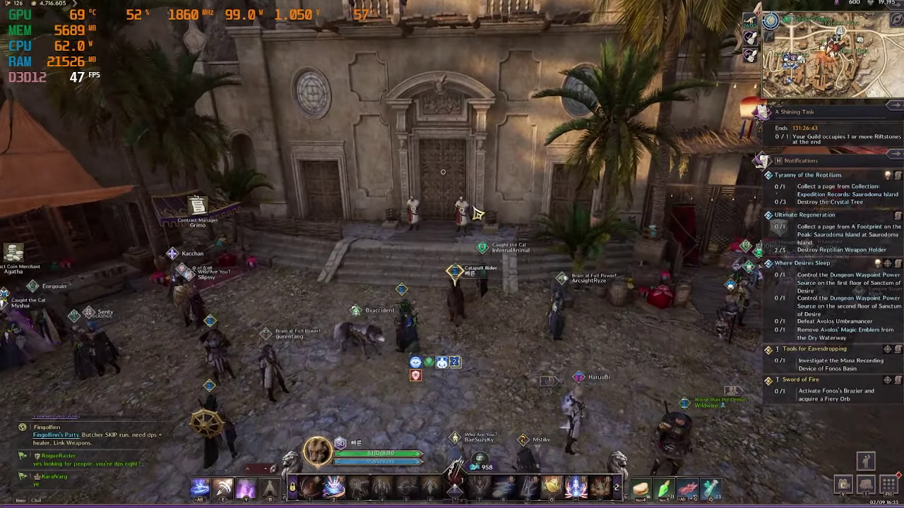
{"action": "key", "text": "shift"}
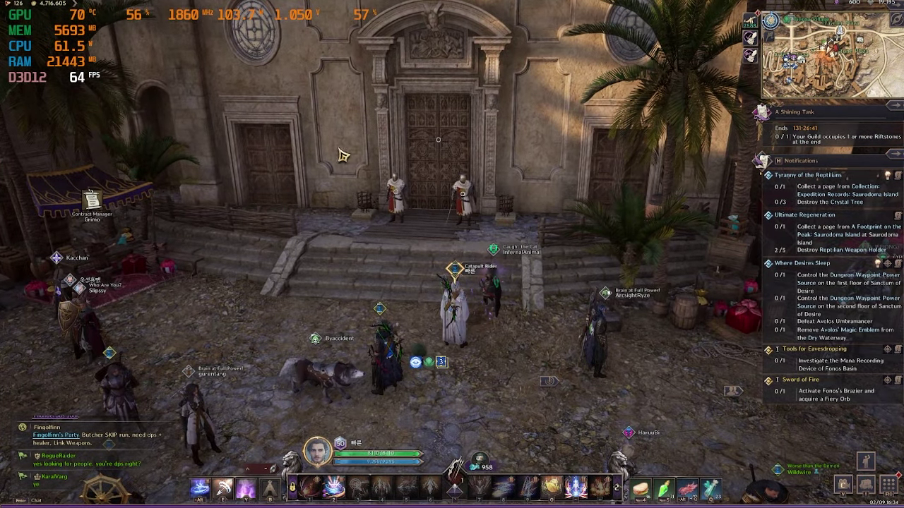
- Switch to Notepad and note the GPU clock and voltage as "1860 MHZ / 1.050v" in sets.txt
{"action": "key", "text": "alt+Tab"}
{"action": "type", "text": "1"}
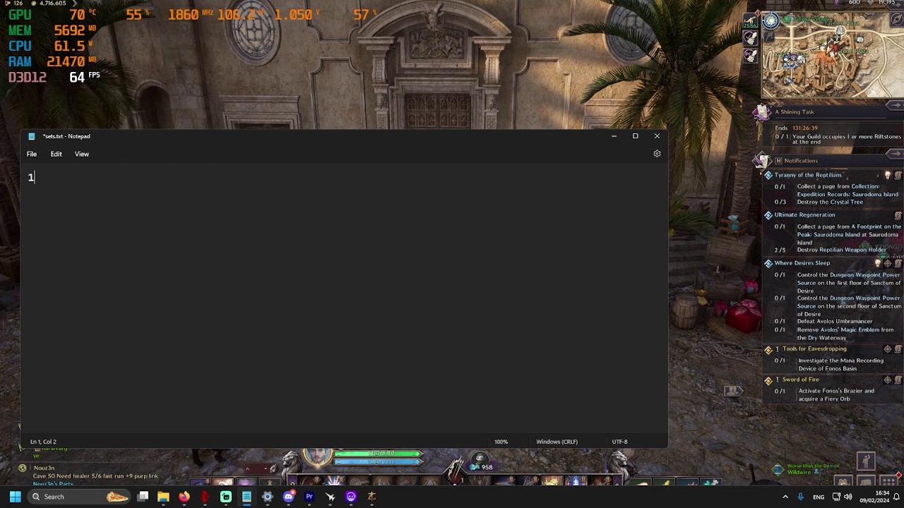
{"action": "type", "text": "860 MHZ"}
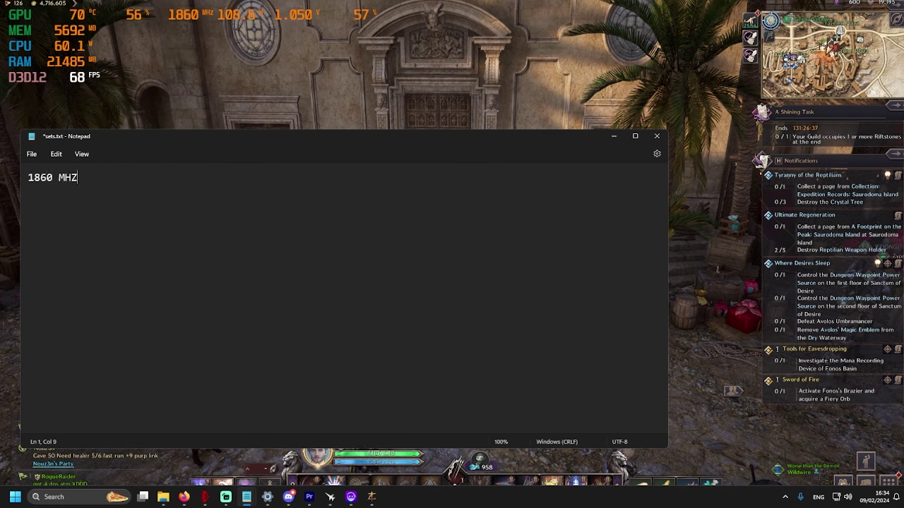
{"action": "type", "text": " / 1.050v"}
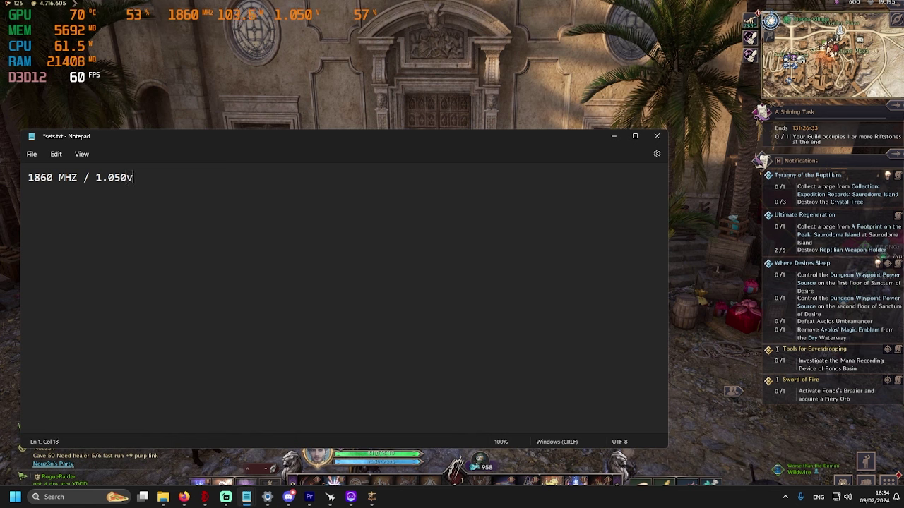
{"action": "left_click_drag", "start_coordinate": [134, 179], "coordinate": [18, 184]}
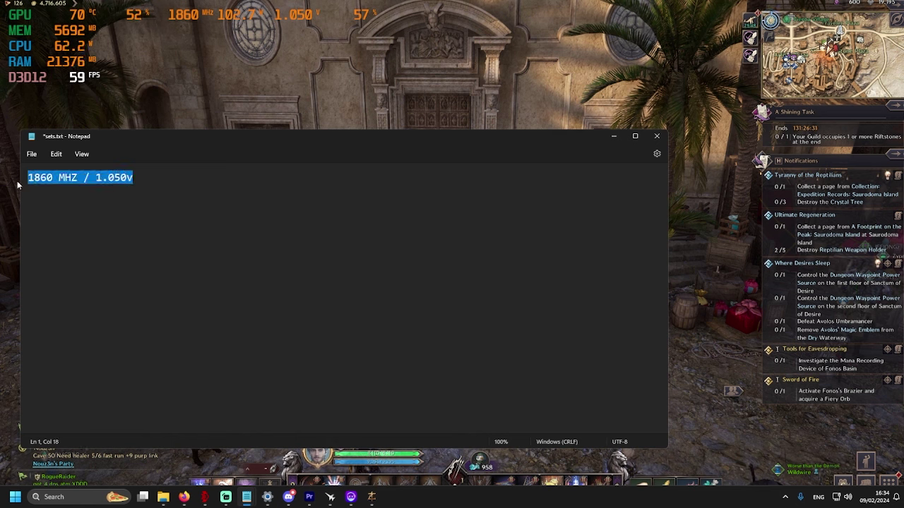
{"action": "left_click", "coordinate": [156, 181]}
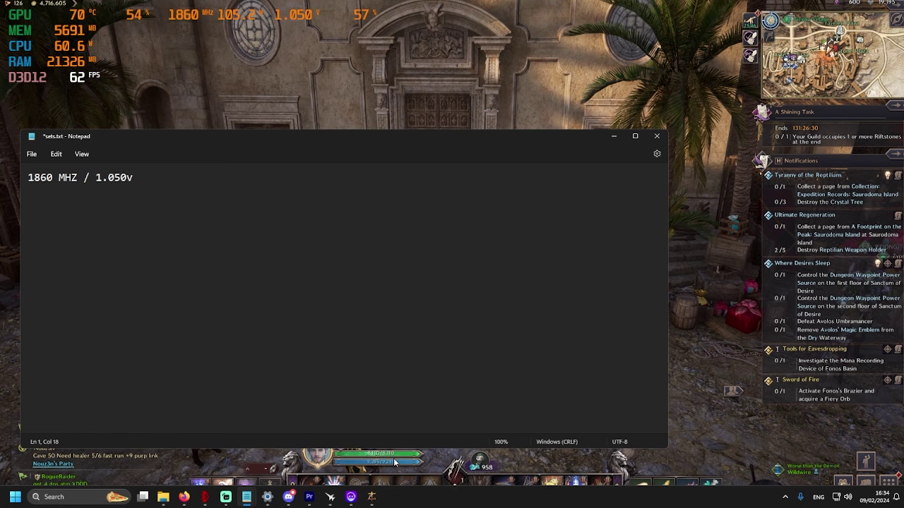
- In MSI Afterburner's voltage/frequency curve editor, raise the 1000 mV point to about 1860 MHz and flatten the curve beyond it
{"action": "left_click", "coordinate": [330, 496]}
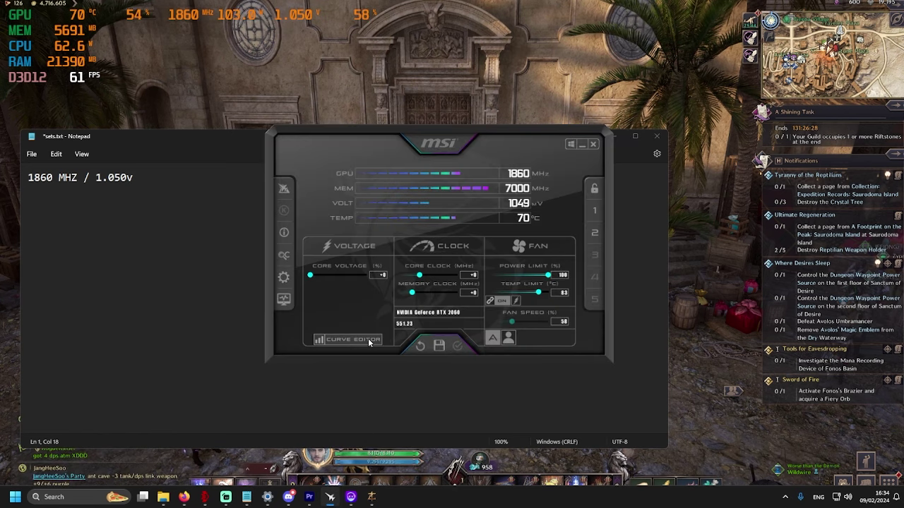
{"action": "left_click", "coordinate": [348, 339]}
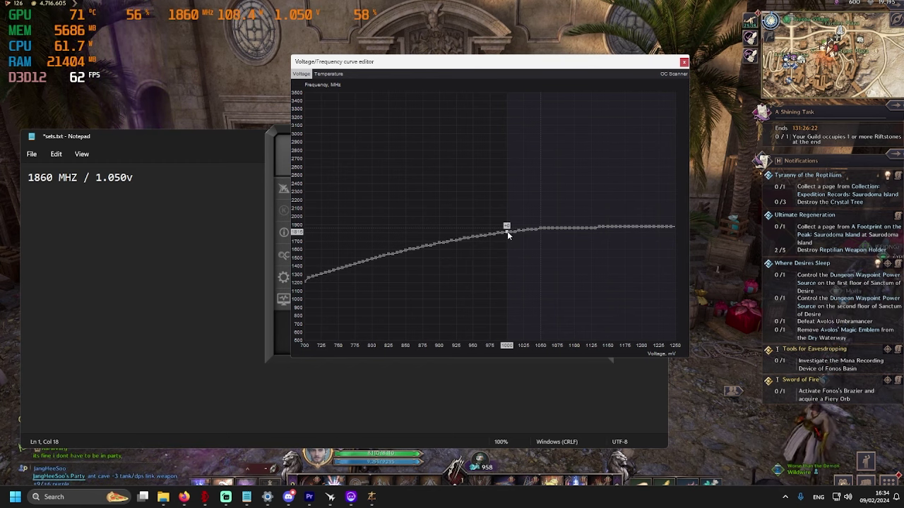
{"action": "mouse_move", "coordinate": [507, 234]}
{"action": "left_mouse_down"}
{"action": "mouse_move", "coordinate": [509, 226]}
{"action": "mouse_move", "coordinate": [519, 235]}
{"action": "left_mouse_up"}
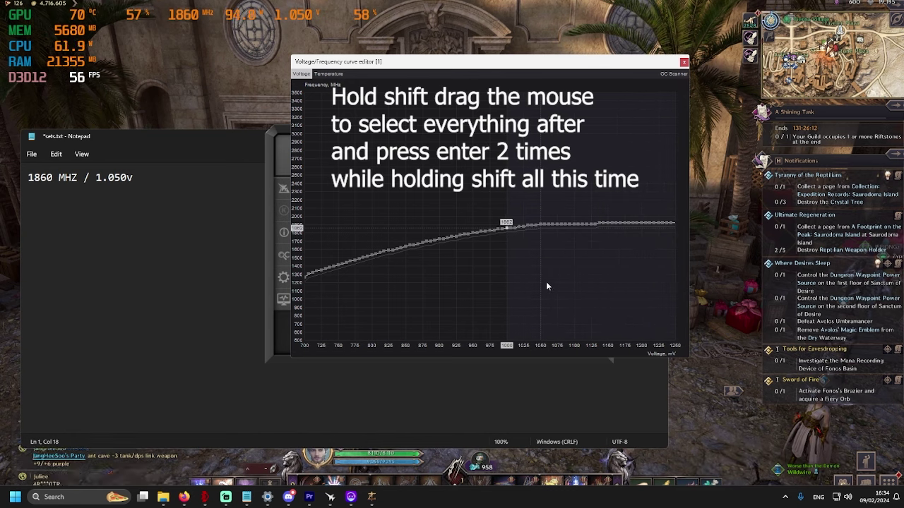
{"action": "key", "text": "shift+Return"}
{"action": "key", "text": "shift+Return"}
- Move the main MSI Afterburner window clear, apply the flattened curve and close the curve editor
{"action": "left_click", "coordinate": [285, 331]}
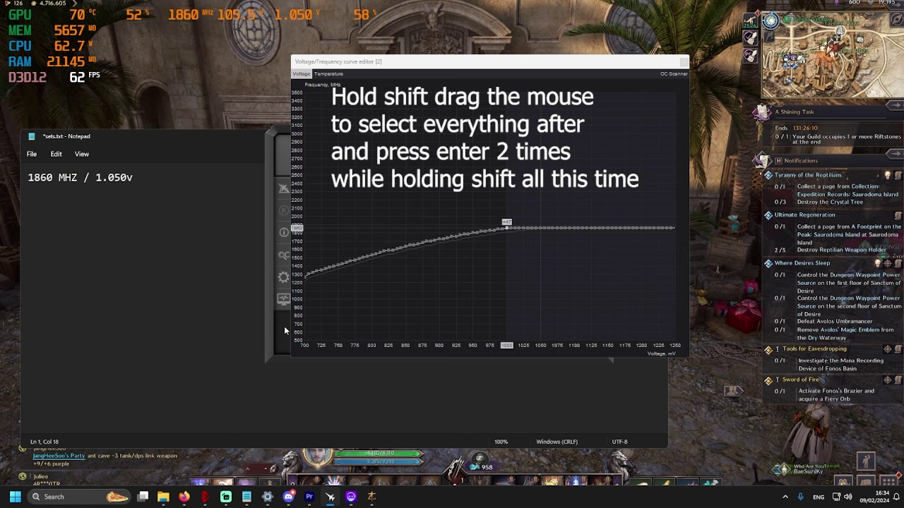
{"action": "left_click_drag", "start_coordinate": [282, 132], "coordinate": [57, 121]}
{"action": "left_click", "coordinate": [233, 336]}
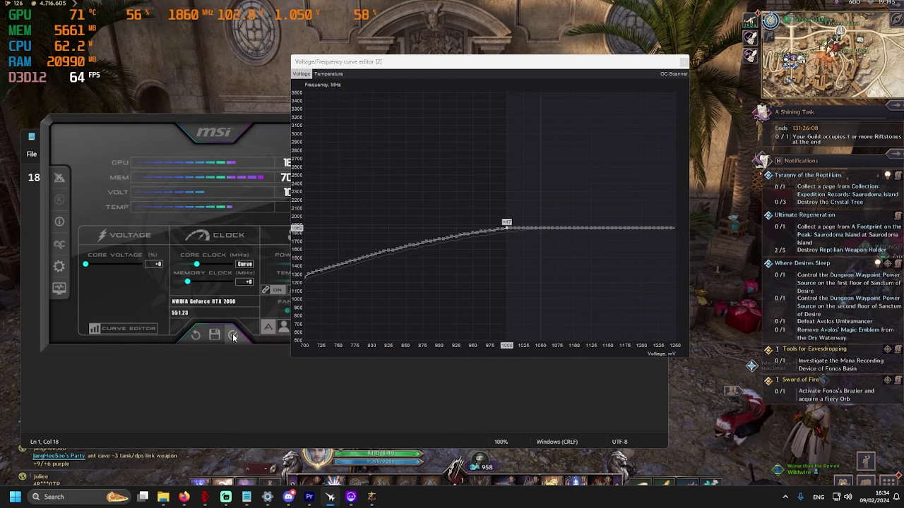
{"action": "left_click", "coordinate": [505, 227]}
{"action": "left_click", "coordinate": [683, 62]}
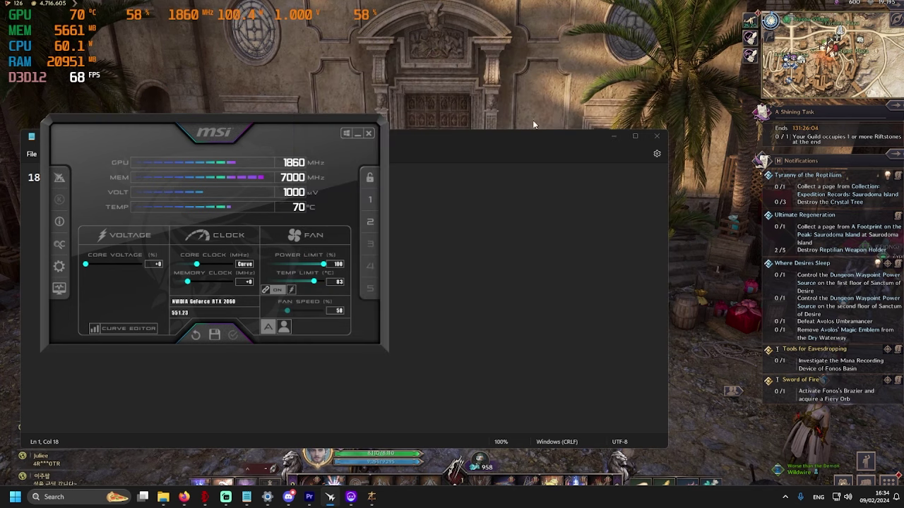
- Reopen the curve editor to check the applied curve, close it and return to the game
{"action": "left_click_drag", "start_coordinate": [288, 115], "coordinate": [511, 138]}
{"action": "left_click", "coordinate": [324, 346]}
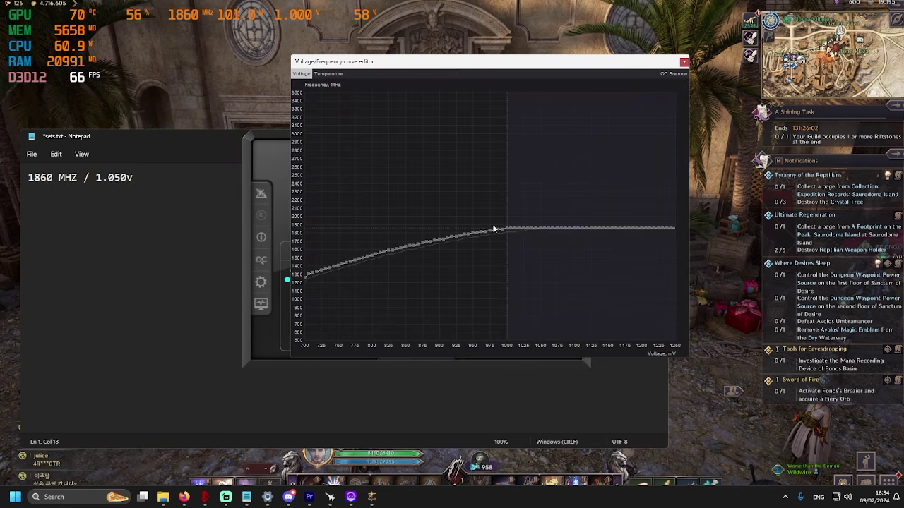
{"action": "left_click", "coordinate": [683, 61]}
{"action": "left_click", "coordinate": [512, 56]}
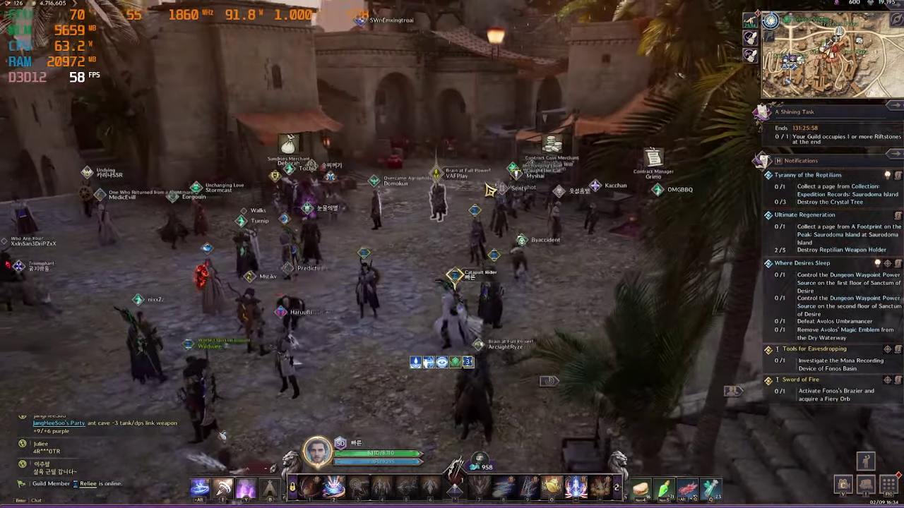
- Run around the town square in the game to check GPU voltage, power and framerate with the new curve
{"action": "key", "text": "w"}
{"action": "key", "text": "shift"}
{"action": "key", "text": "w"}
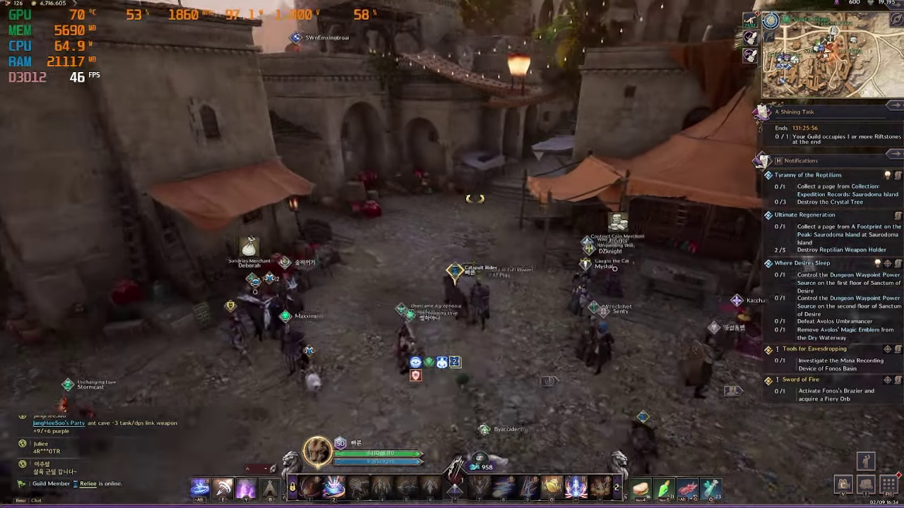
{"action": "left_click_drag", "start_coordinate": [442, 205], "coordinate": [470, 212]}
{"action": "key", "text": "w"}
{"action": "key", "text": "w"}
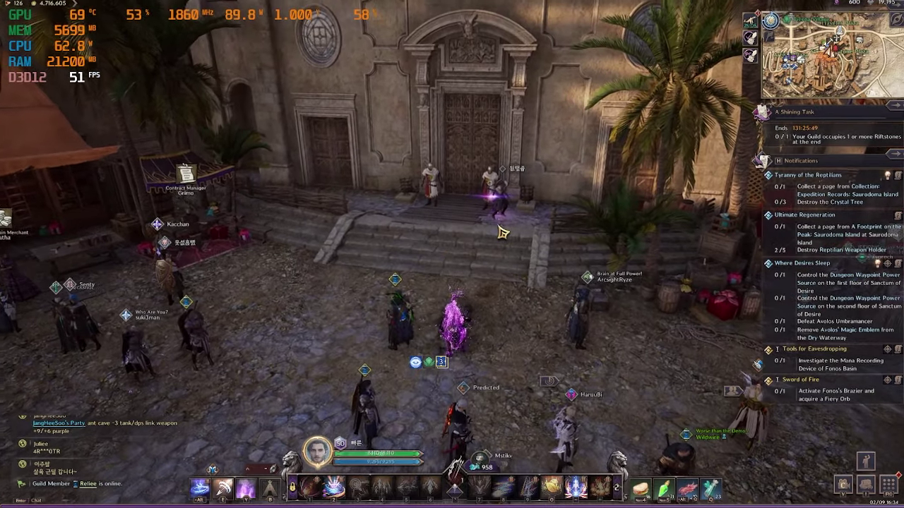
- Switch back to MSI Afterburner, review the curve in the editor and reset the GPU settings to default
{"action": "key", "text": "alt+Tab"}
{"action": "left_click", "coordinate": [329, 344]}
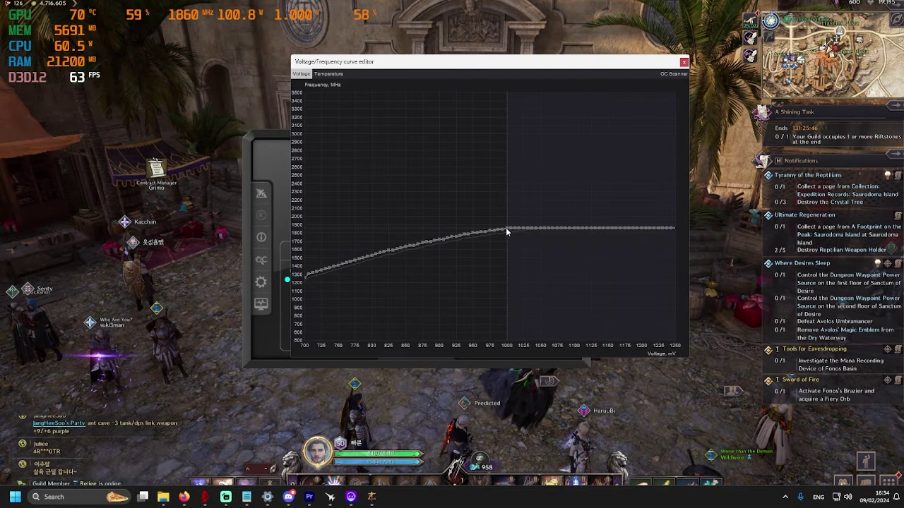
{"action": "left_click", "coordinate": [683, 61]}
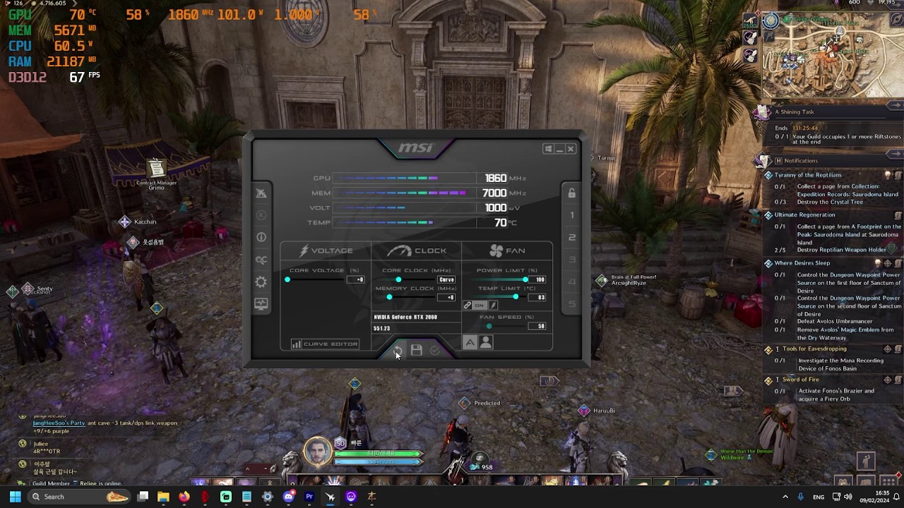
- Open the curve editor, raise the 950 mV point to about 1860 MHz and flatten the curve beyond it
{"action": "left_click", "coordinate": [332, 345]}
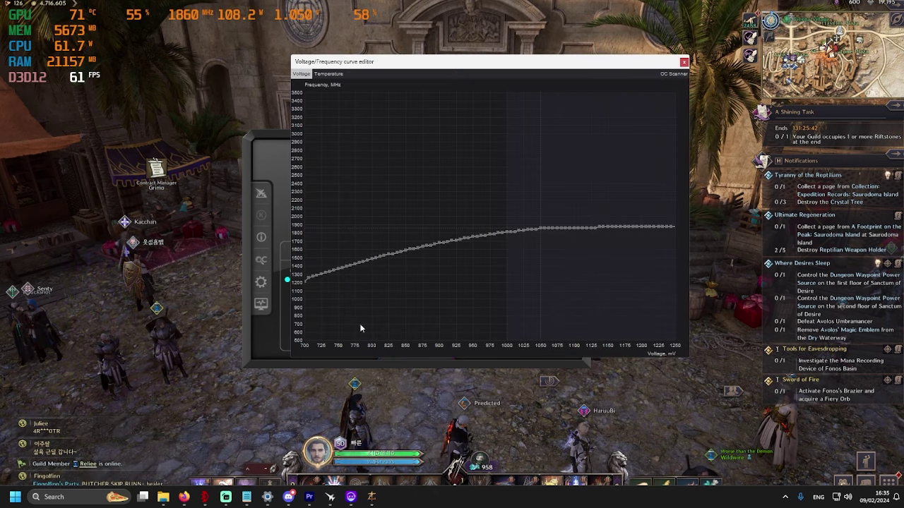
{"action": "left_click", "coordinate": [506, 232]}
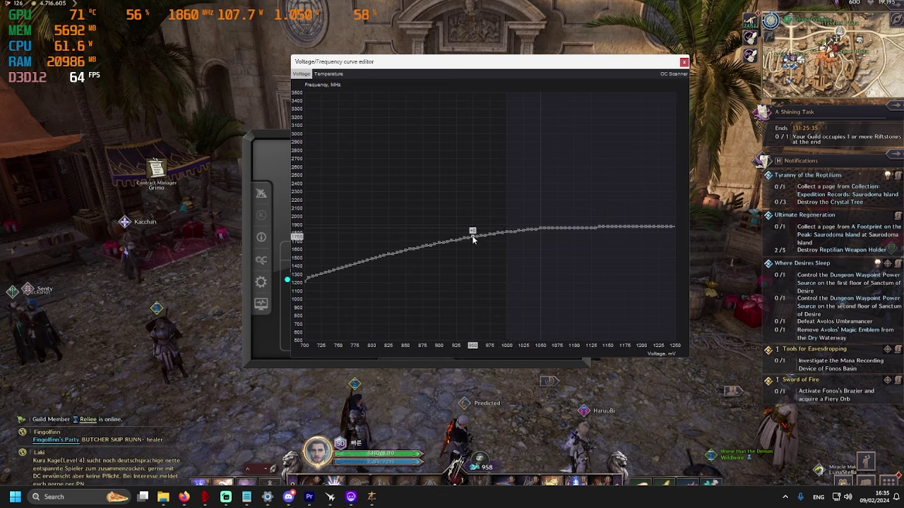
{"action": "left_click_drag", "start_coordinate": [473, 239], "coordinate": [473, 228]}
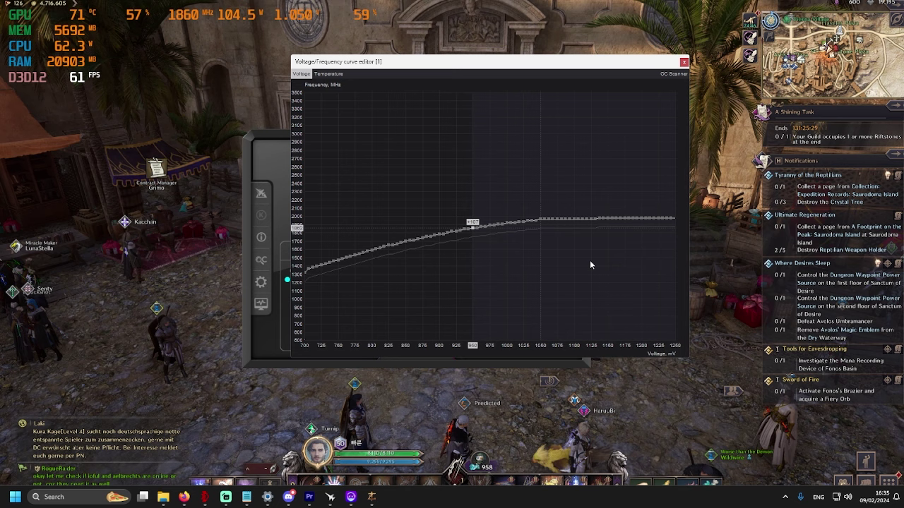
{"action": "key", "text": "shift+Return"}
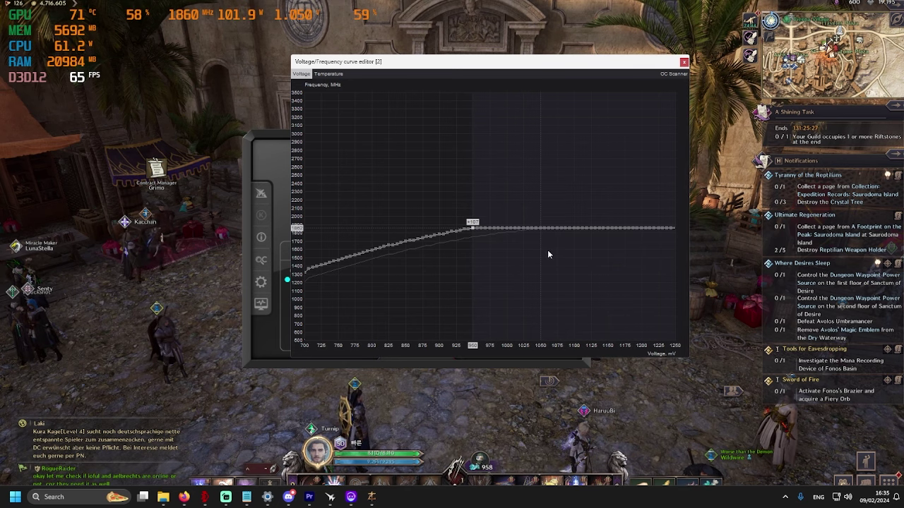
- Move the main Afterburner window clear of the editor, apply the 950 mV curve, close the editor and return to the game
{"action": "left_click_drag", "start_coordinate": [260, 346], "coordinate": [103, 342]}
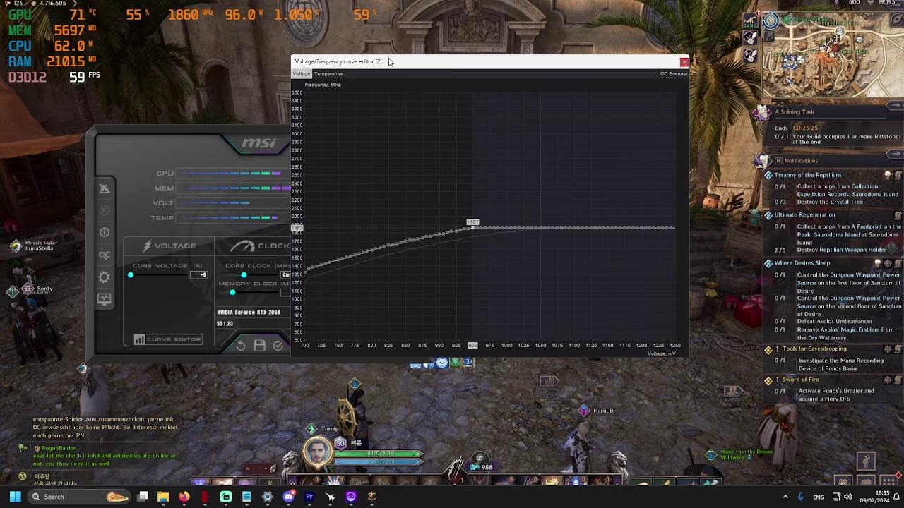
{"action": "left_click", "coordinate": [279, 349]}
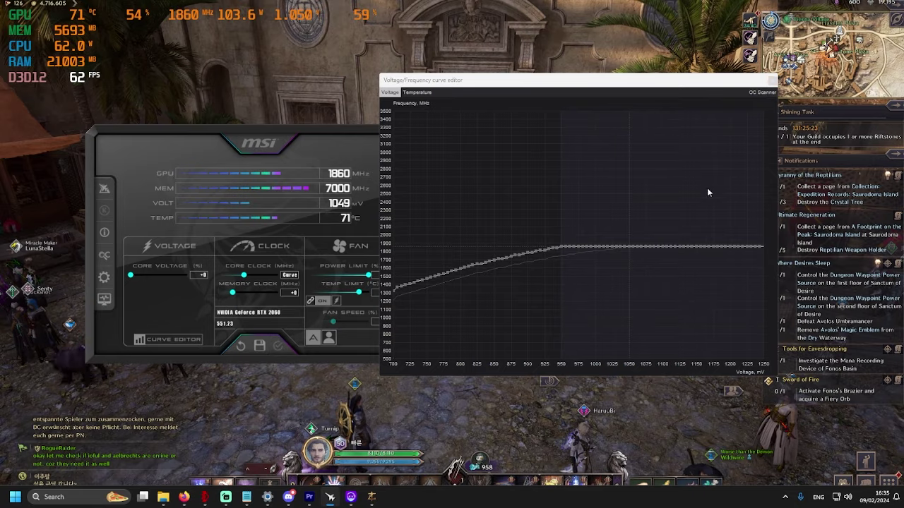
{"action": "left_click", "coordinate": [772, 80]}
{"action": "left_click", "coordinate": [403, 144]}
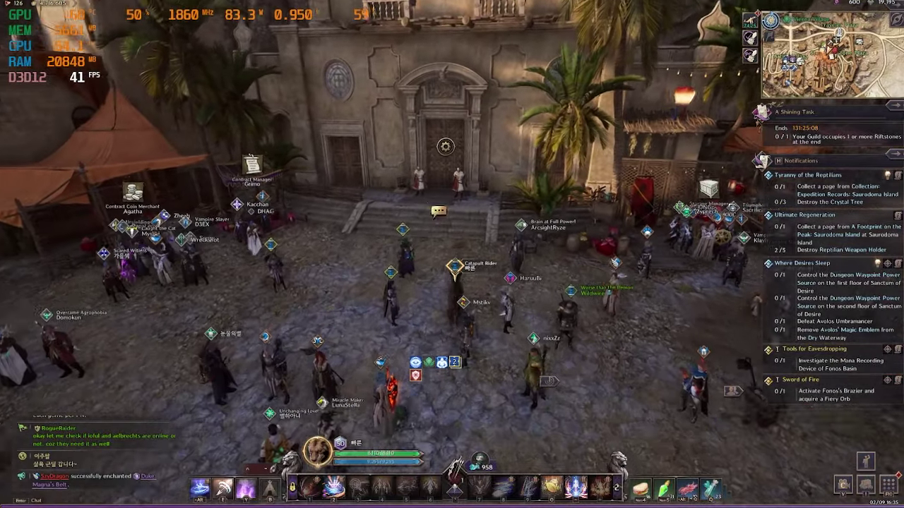
- Switch from the game to MSI Afterburner, open the curve editor and reset the GPU settings to default
{"action": "key", "text": "super"}
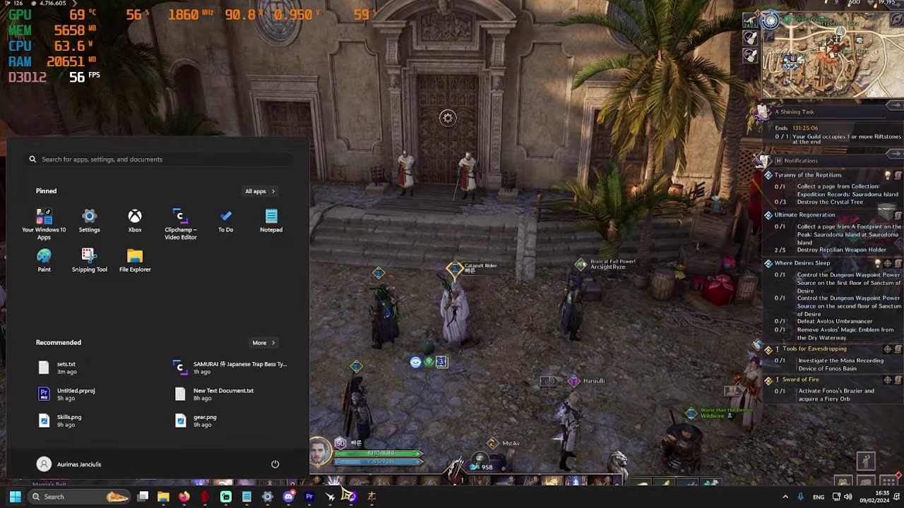
{"action": "left_click", "coordinate": [329, 496]}
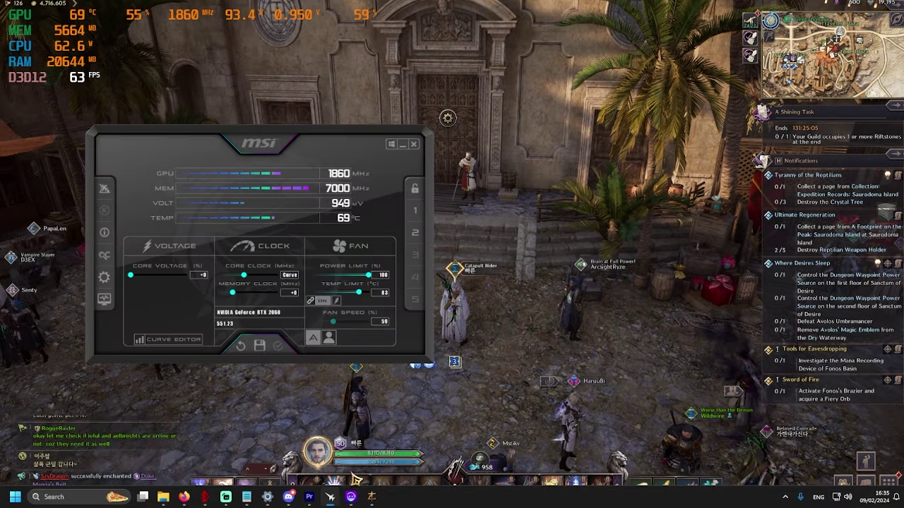
{"action": "left_click", "coordinate": [168, 339]}
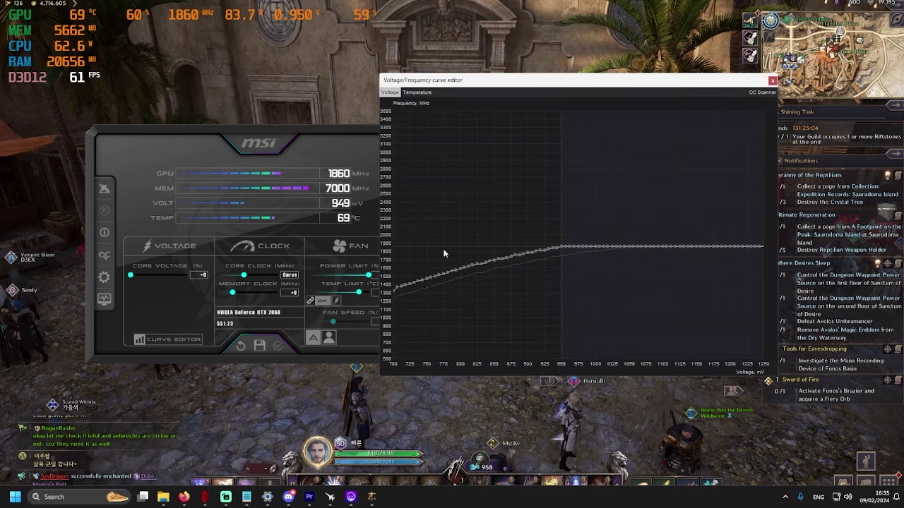
{"action": "left_click", "coordinate": [240, 345]}
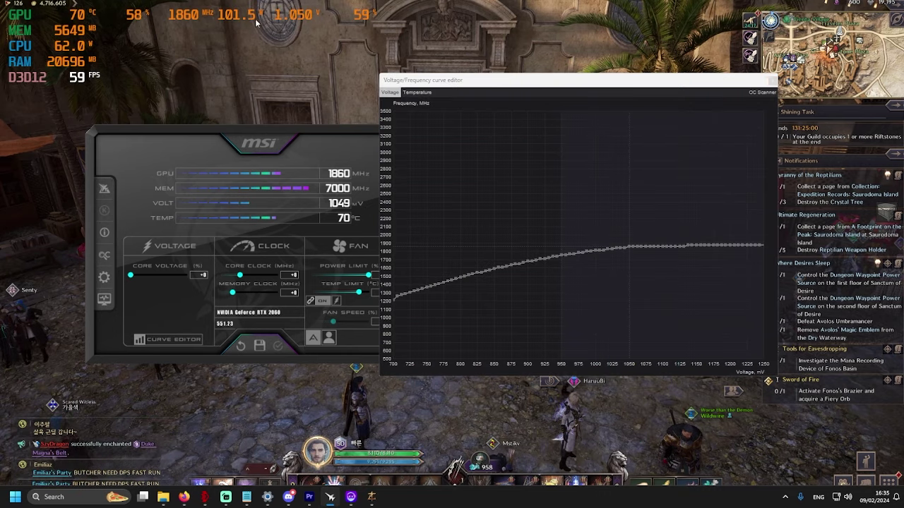
- Try an undervolt with the 900 mV point raised to about 1860 MHz, the curve flattened beyond it and applied
{"action": "left_click_drag", "start_coordinate": [527, 261], "coordinate": [527, 246]}
{"action": "left_click_drag", "start_coordinate": [641, 267], "coordinate": [769, 275]}
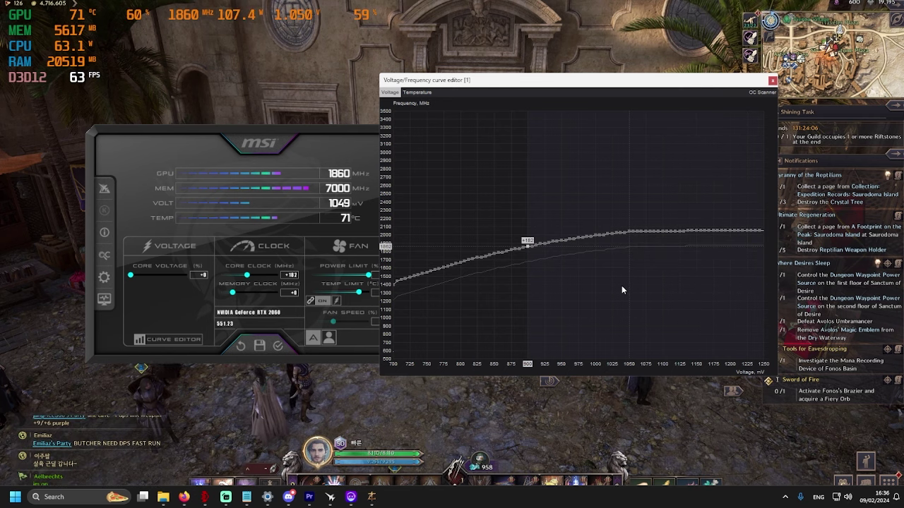
{"action": "key", "text": "shift+Return"}
{"action": "key", "text": "shift+Return"}
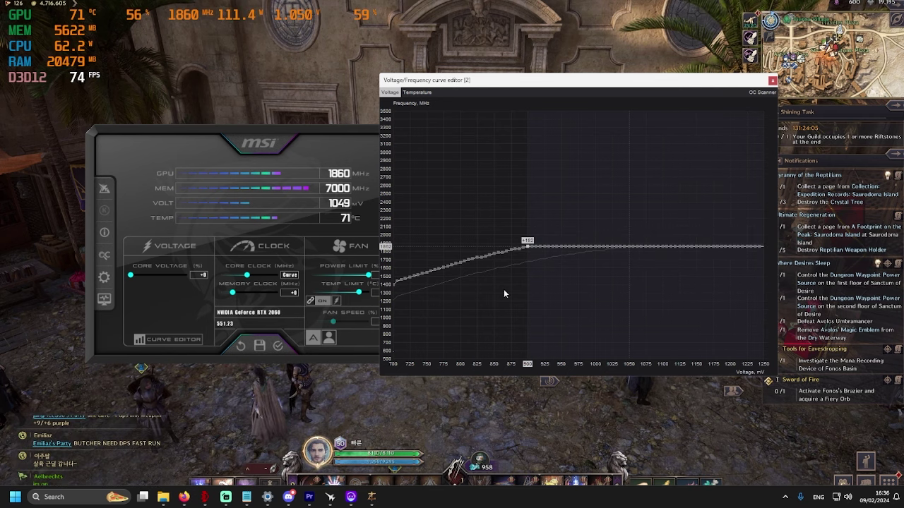
{"action": "left_click", "coordinate": [275, 348]}
{"action": "left_click", "coordinate": [278, 347]}
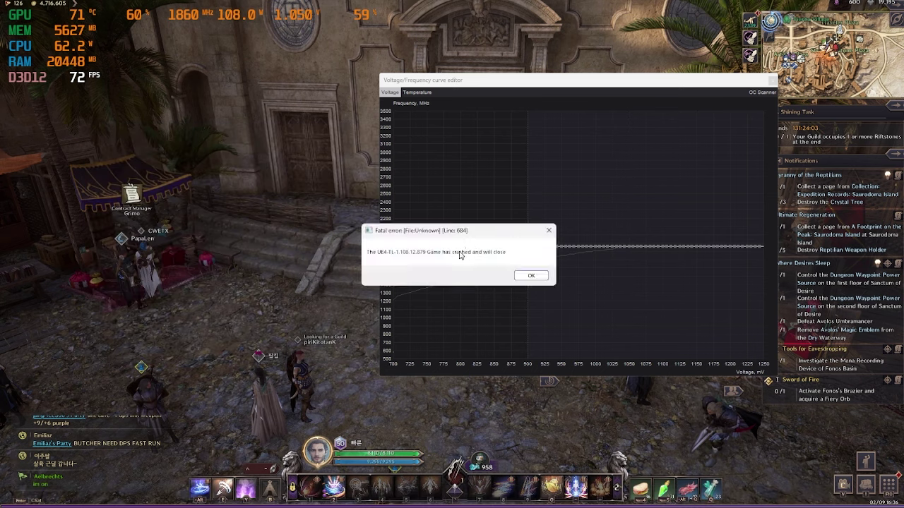
- Dismiss the game's crash message, reset the GPU settings to default and switch back to the game
{"action": "left_click", "coordinate": [534, 277]}
{"action": "left_click", "coordinate": [241, 346]}
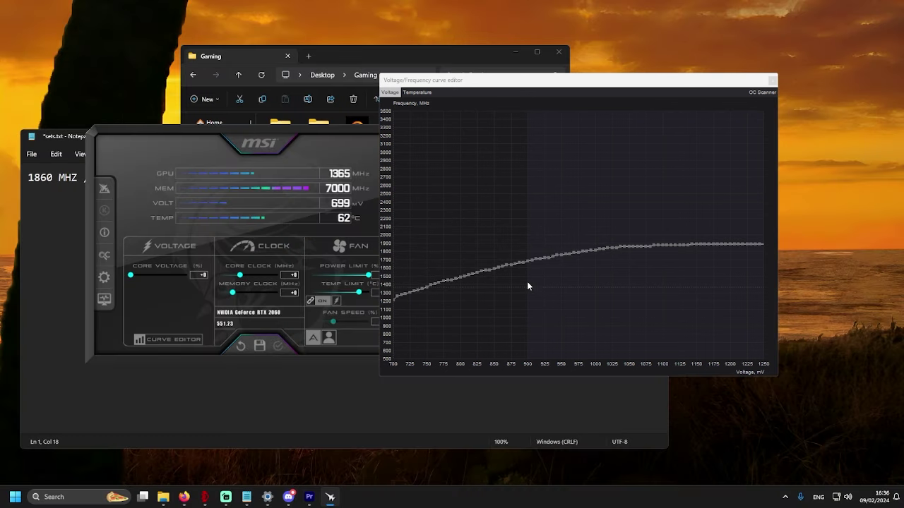
{"action": "left_click", "coordinate": [170, 339]}
{"action": "left_click", "coordinate": [169, 339]}
{"action": "key", "text": "alt+Tab"}
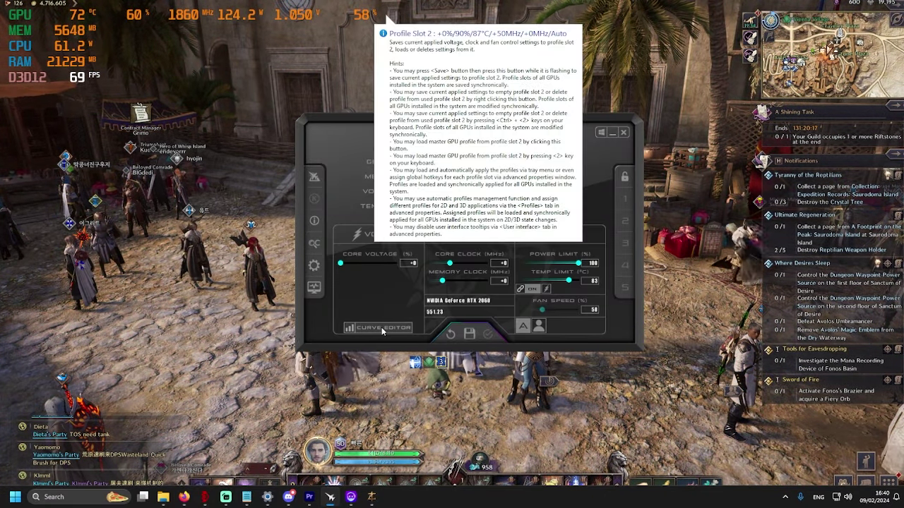
- Open the voltage/frequency curve editor and bring up the sets.txt undervolt notes beside it
{"action": "left_click", "coordinate": [381, 327]}
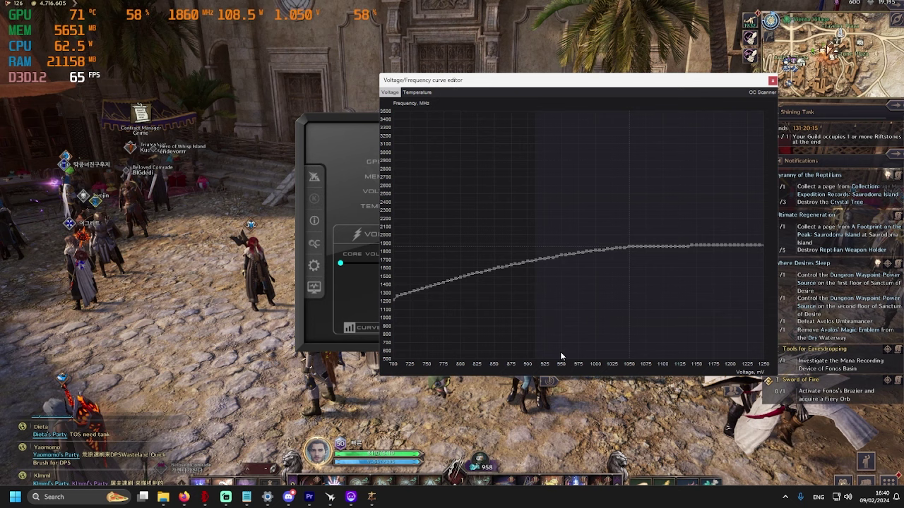
{"action": "left_click", "coordinate": [246, 497]}
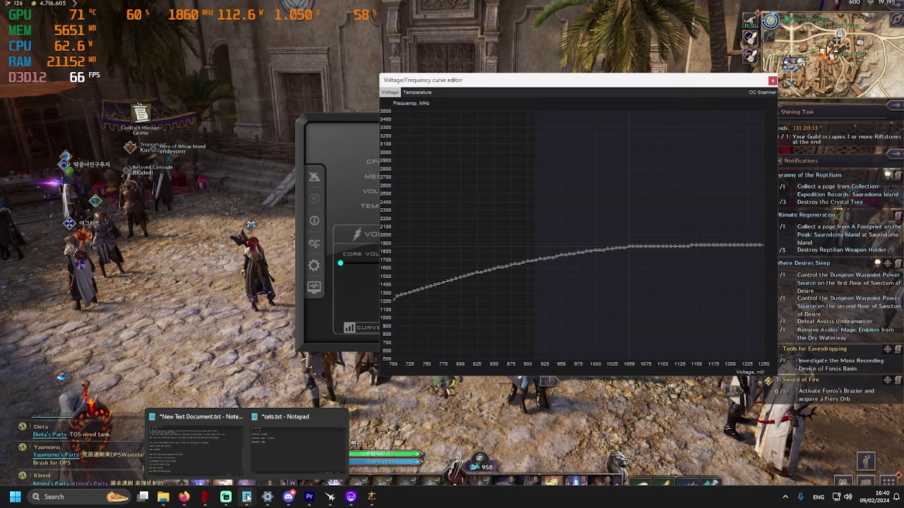
{"action": "left_click", "coordinate": [274, 461]}
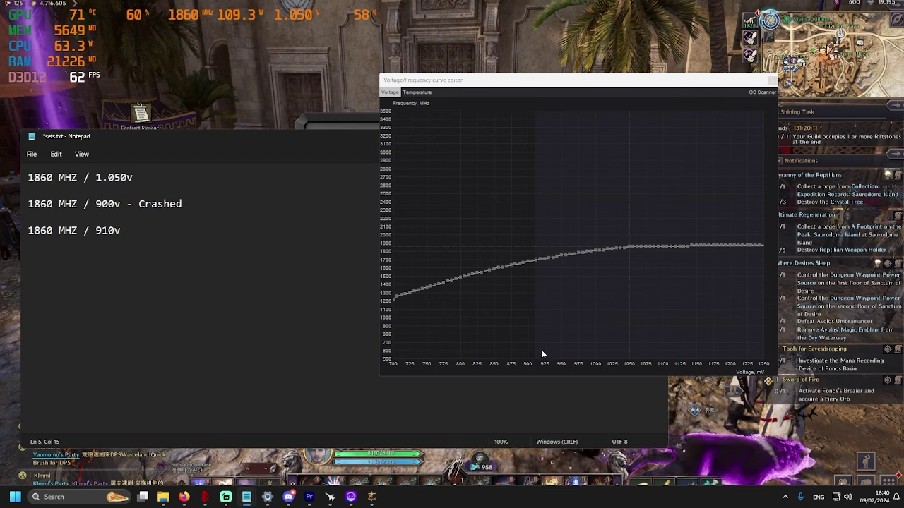
- Try an undervolt with the 912 mV point at about 1860 MHz, flattening and applying the curve, and check it in the editor
{"action": "left_click", "coordinate": [537, 320]}
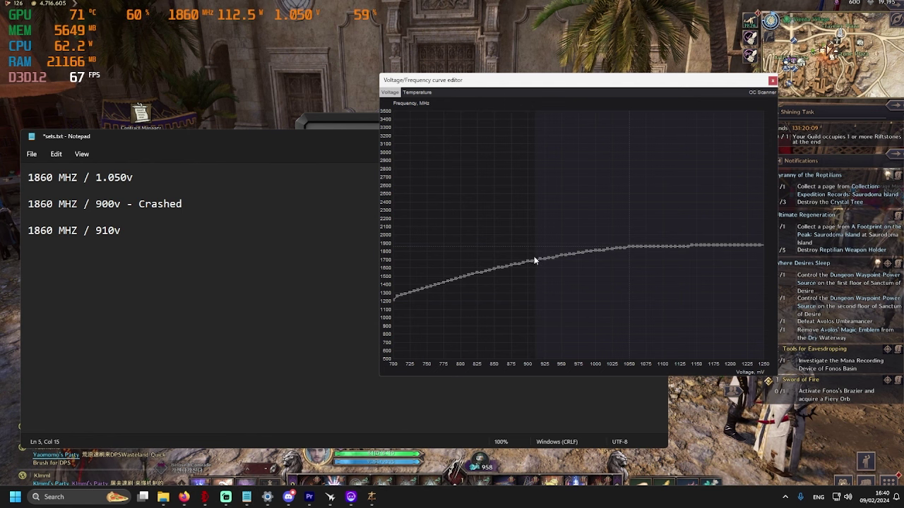
{"action": "left_click_drag", "start_coordinate": [536, 259], "coordinate": [536, 246]}
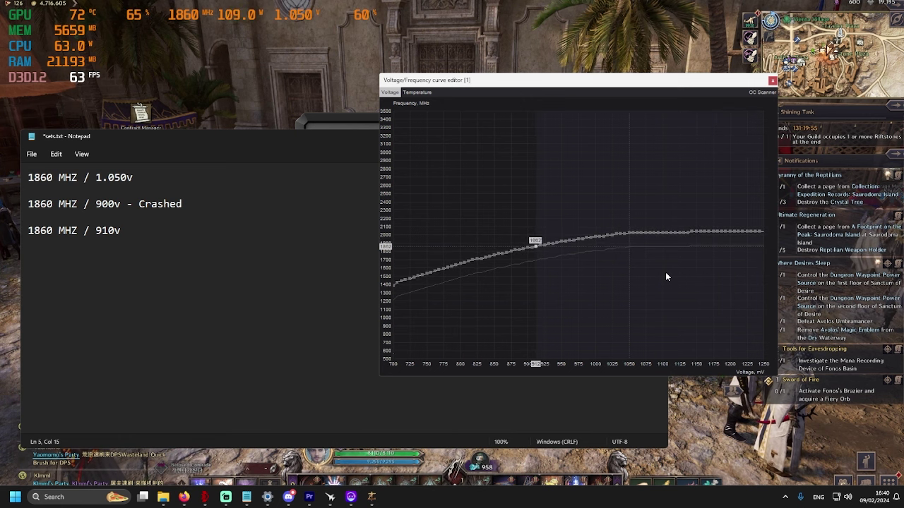
{"action": "key", "text": "shift+Return"}
{"action": "key", "text": "shift+Return"}
{"action": "left_click", "coordinate": [771, 81]}
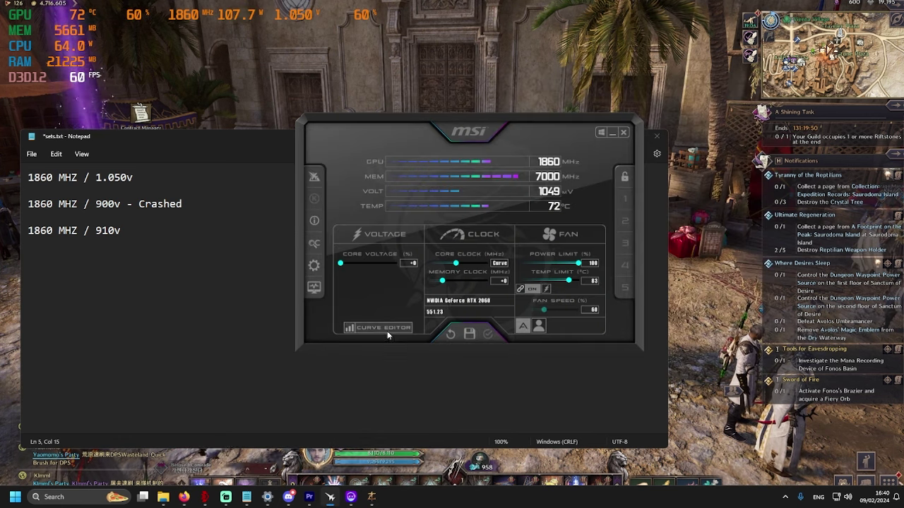
{"action": "left_click", "coordinate": [387, 336]}
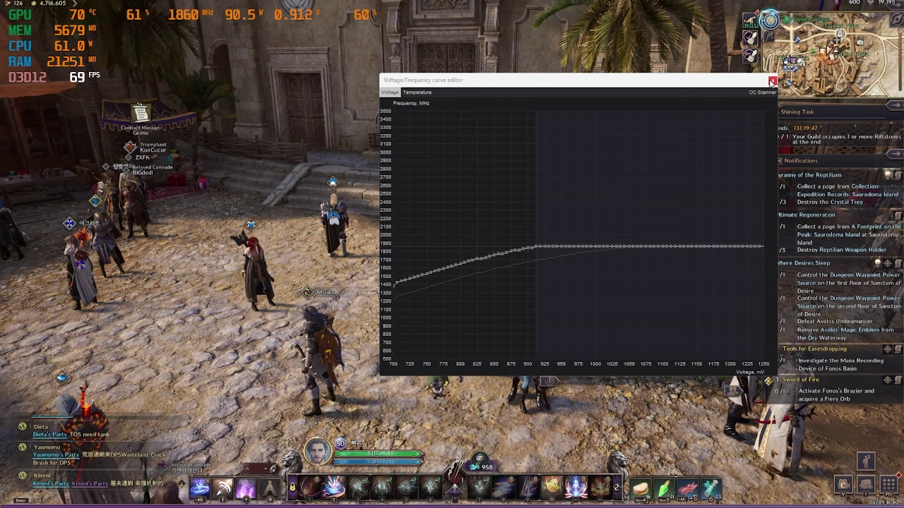
{"action": "left_click", "coordinate": [772, 81]}
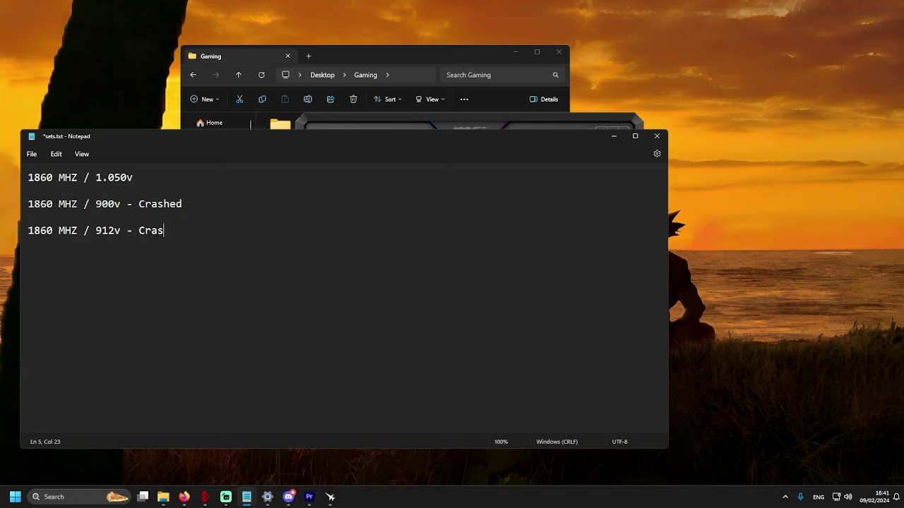
- Finish marking the 1860 MHZ / 912v entry as "Crashed" in the sets.txt notes
{"action": "type", "text": "hed"}
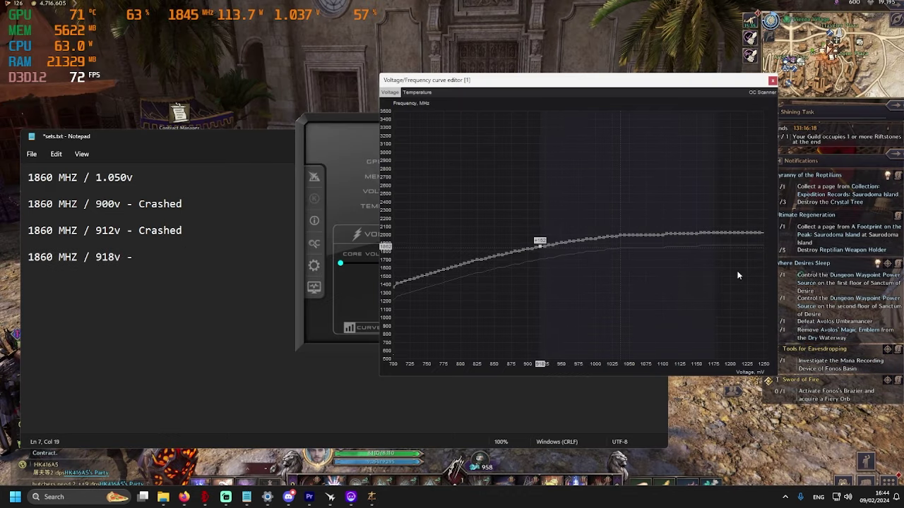
- Flatten the curve beyond the 918 mV point at about 1860 MHz, move the main Afterburner window clear and apply the curve
{"action": "left_click_drag", "start_coordinate": [737, 275], "coordinate": [763, 276]}
{"action": "key", "text": "shift+Return"}
{"action": "key", "text": "shift+Return"}
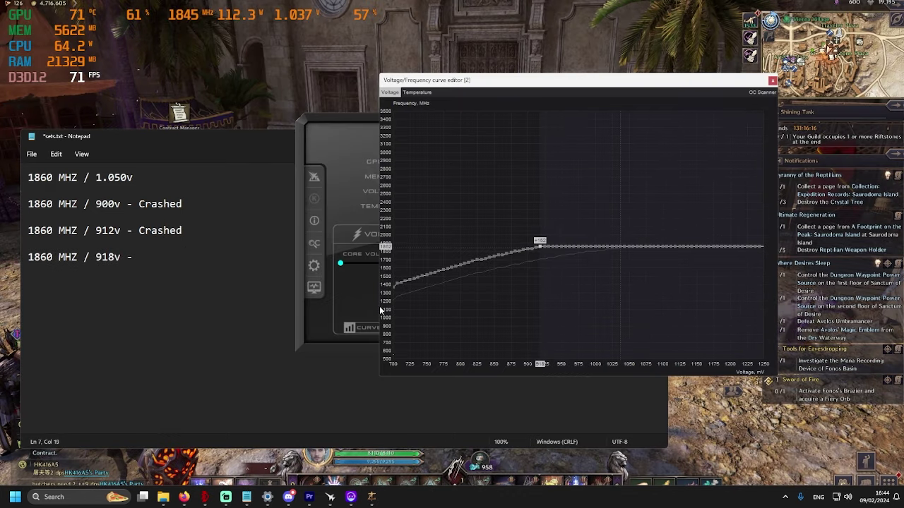
{"action": "left_click_drag", "start_coordinate": [349, 126], "coordinate": [146, 113]}
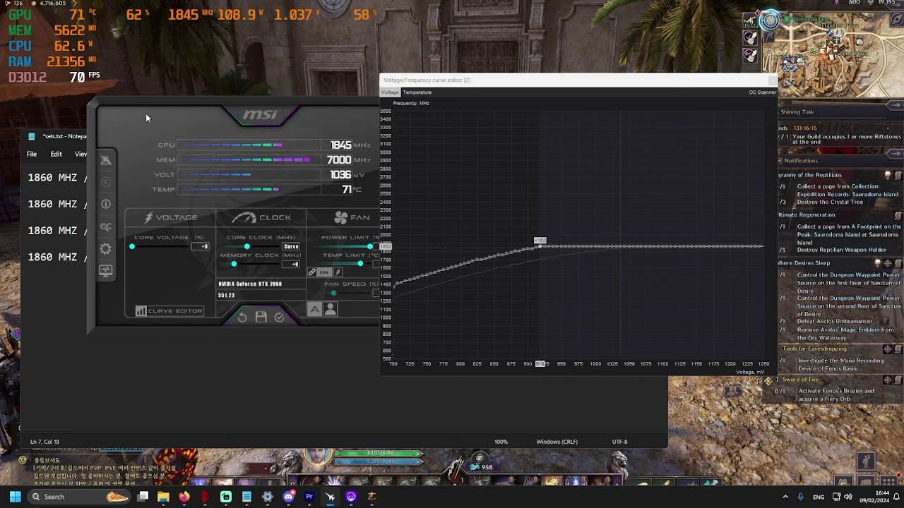
{"action": "left_click", "coordinate": [278, 318]}
- Check the applied curve's 918 mV point in the reopened editor, return to the game and close the editor
{"action": "left_click", "coordinate": [538, 248]}
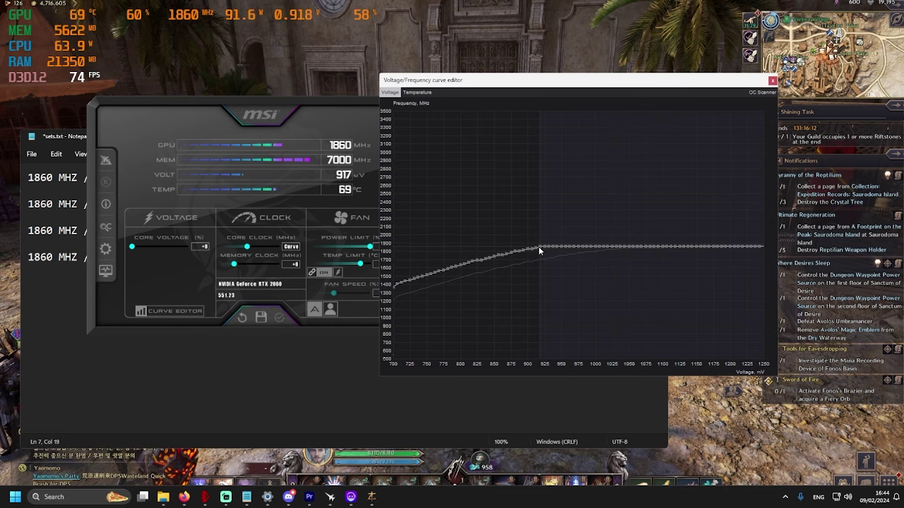
{"action": "left_click", "coordinate": [772, 80]}
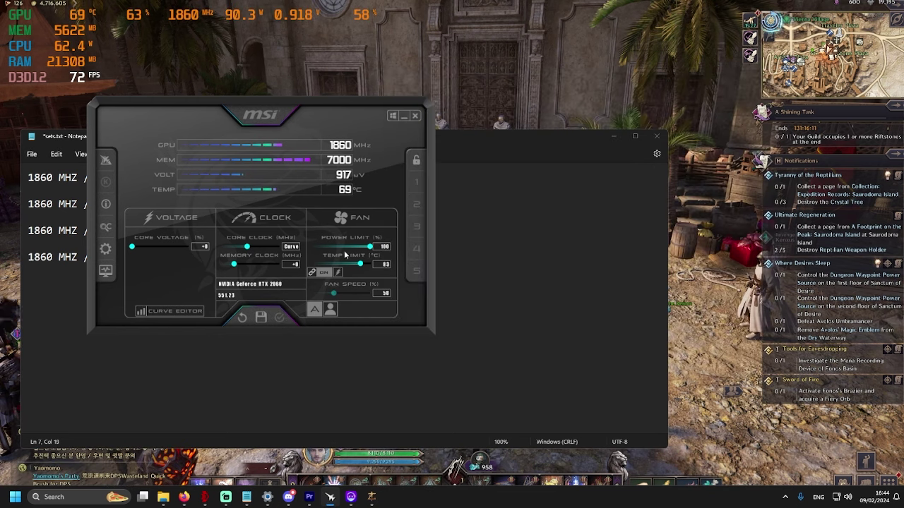
{"action": "left_click", "coordinate": [182, 311]}
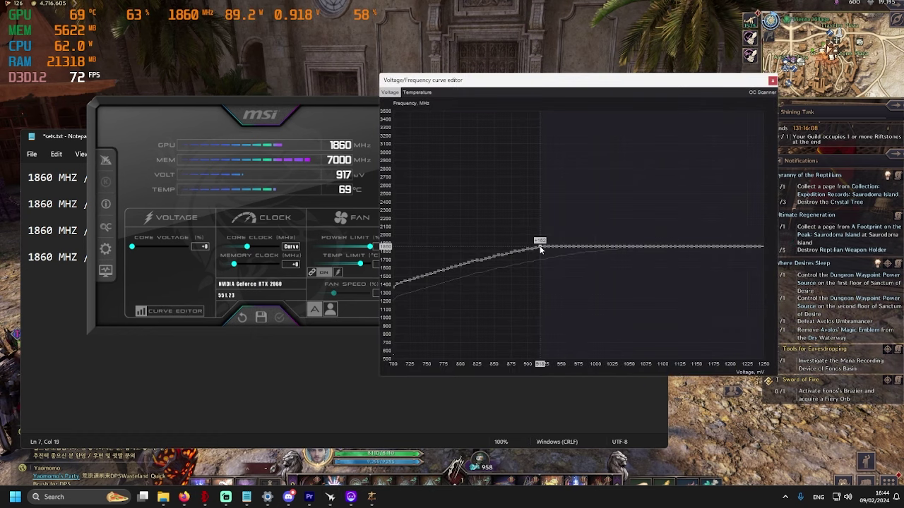
{"action": "left_click", "coordinate": [381, 60]}
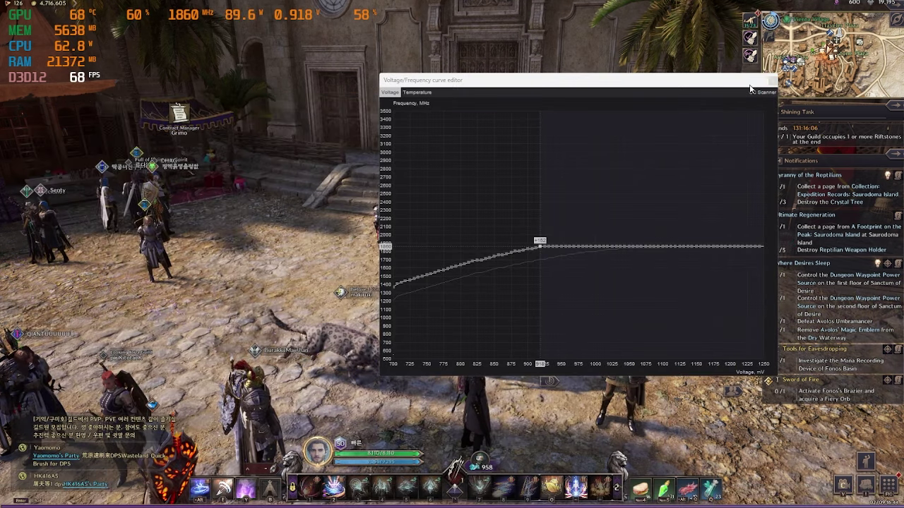
{"action": "left_click", "coordinate": [772, 80]}
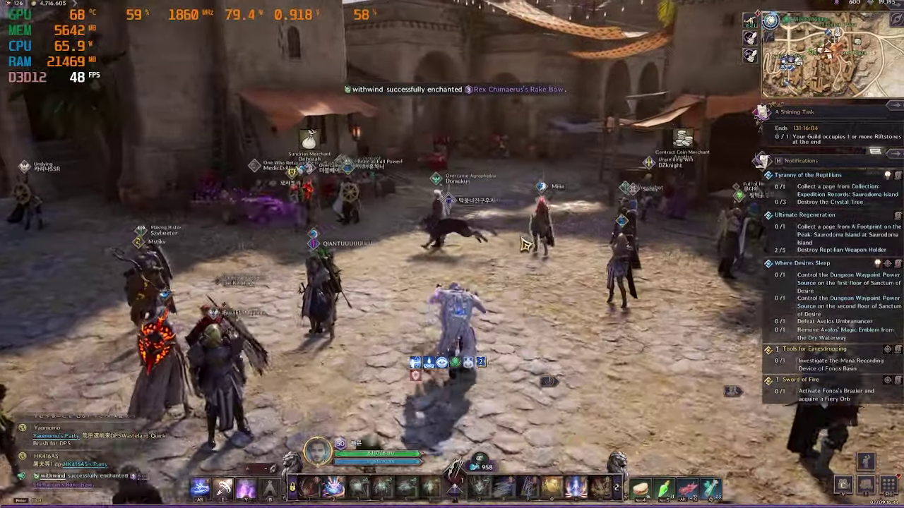
- Run through the town in the game to check GPU voltage, power and stability with the 918 mV curve
{"action": "key", "text": "shift"}
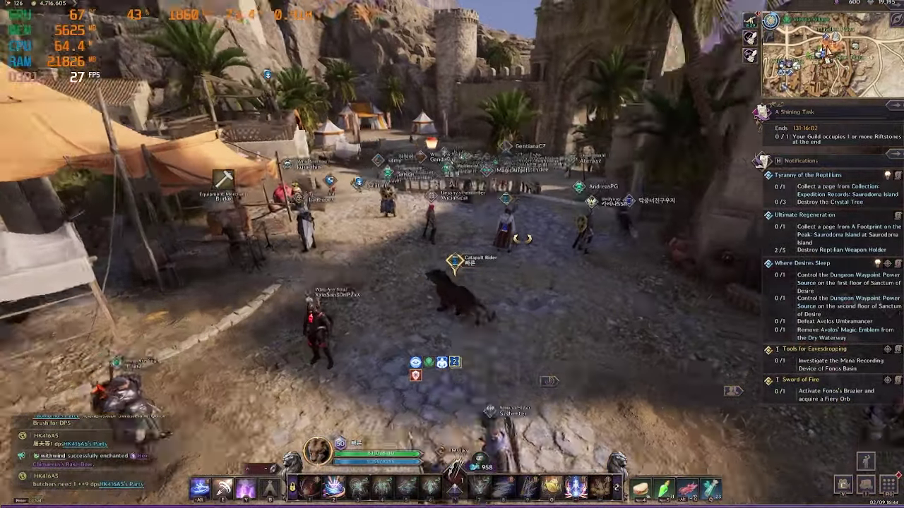
{"action": "left_click_drag", "start_coordinate": [522, 239], "coordinate": [474, 241]}
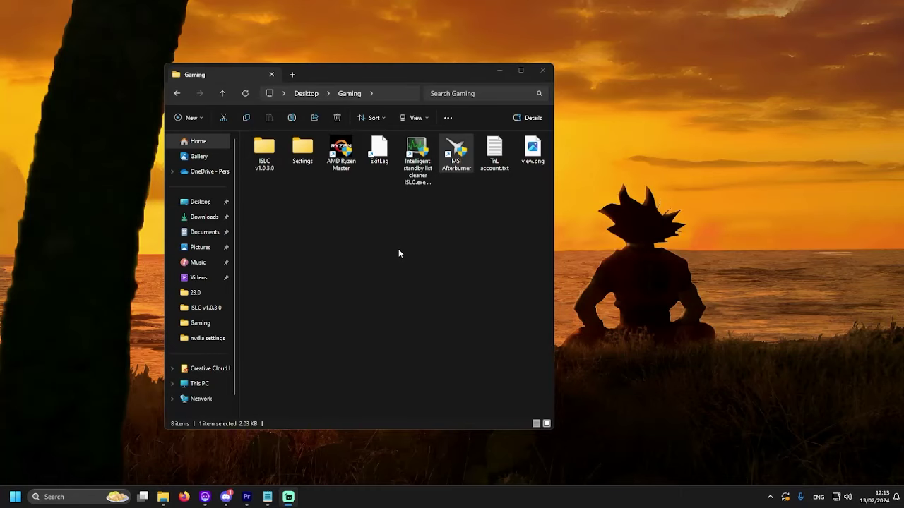
{"action": "left_click", "coordinate": [399, 253]}
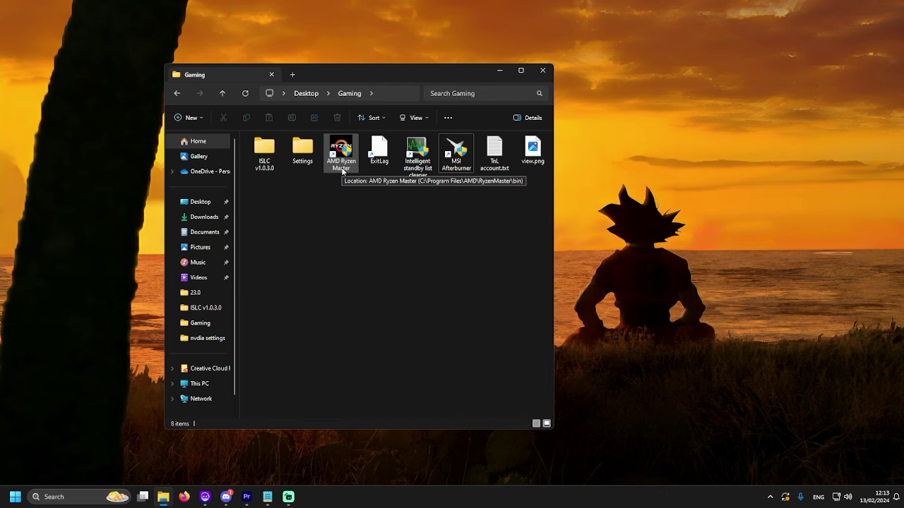
- Launch AMD Ryzen Master from the Gaming folder, accept its warning and open the Game Mode profile
{"action": "double_click", "coordinate": [342, 171]}
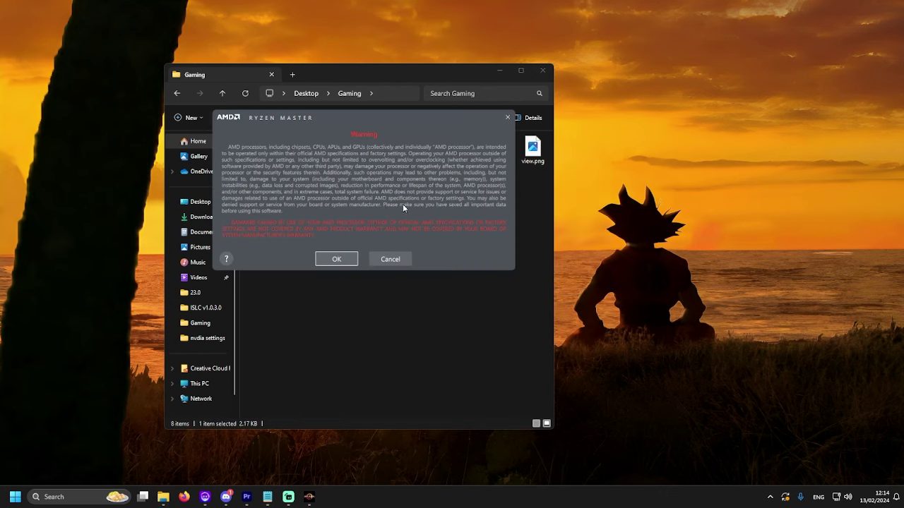
{"action": "left_click", "coordinate": [336, 261]}
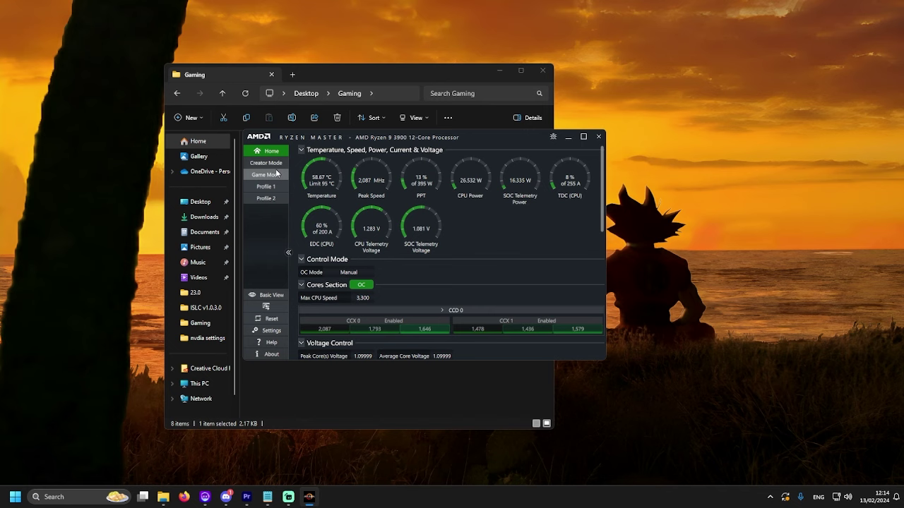
{"action": "left_click", "coordinate": [267, 175]}
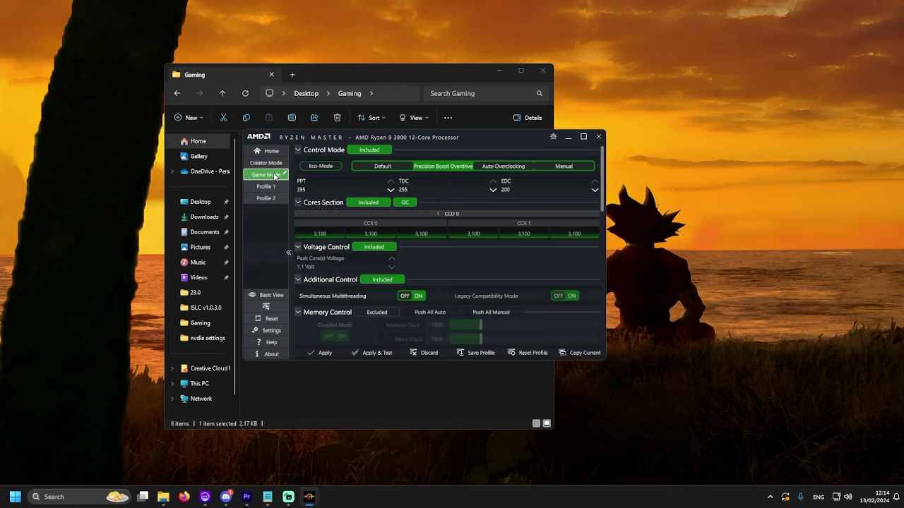
- Set the Game Mode profile's control mode to Precision Boost Overdrive, apply the profile and minimise Ryzen Master
{"action": "left_click", "coordinate": [394, 167]}
{"action": "left_click", "coordinate": [438, 168]}
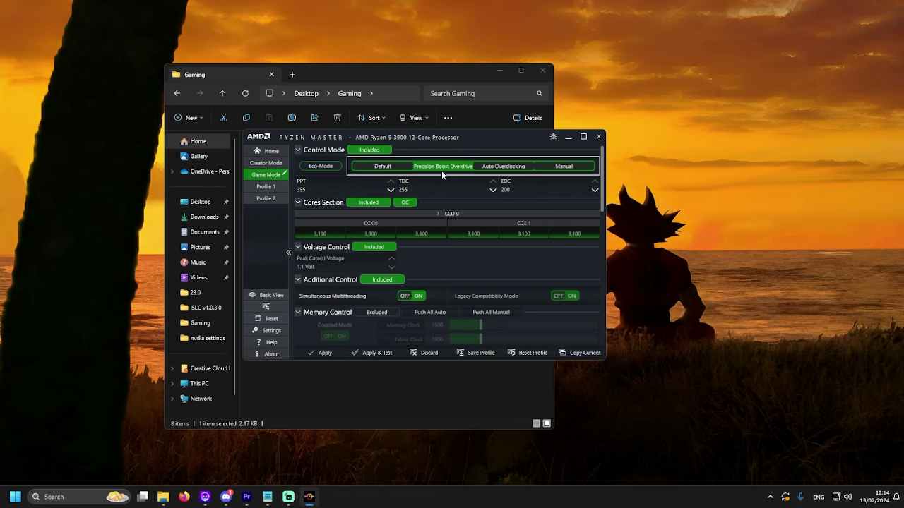
{"action": "left_click", "coordinate": [391, 353]}
{"action": "left_click", "coordinate": [318, 353]}
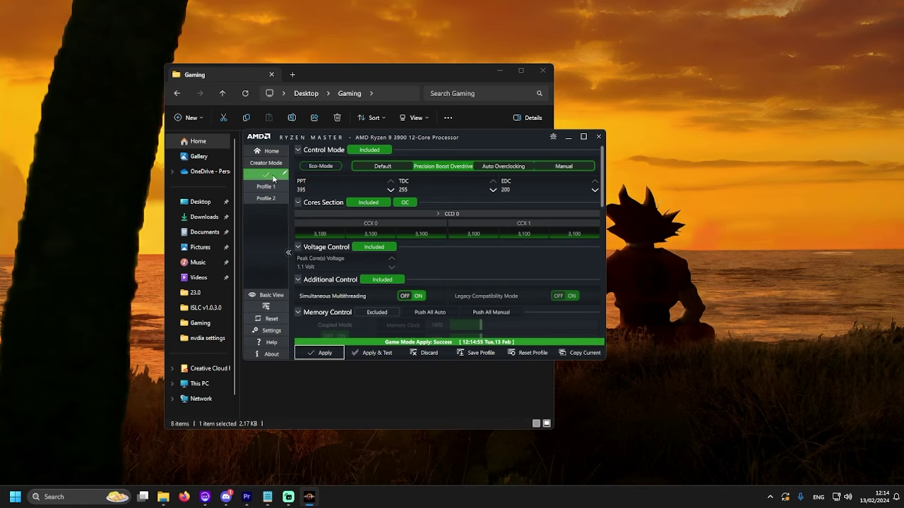
{"action": "left_click", "coordinate": [568, 137]}
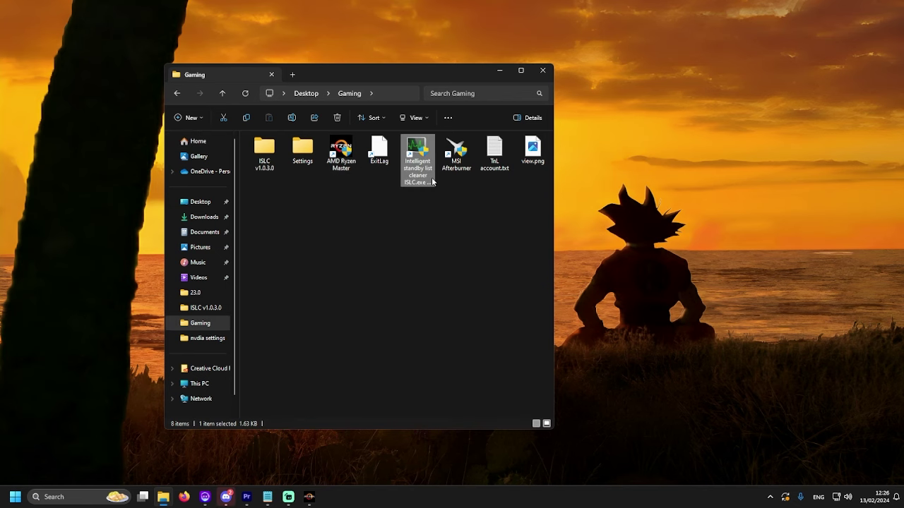
- Launch Intelligent standby list cleaner and set its purge conditions to a list size of 1024 MB and free memory below 16284 MB
{"action": "double_click", "coordinate": [432, 182]}
{"action": "left_click_drag", "start_coordinate": [244, 36], "coordinate": [445, 118]}
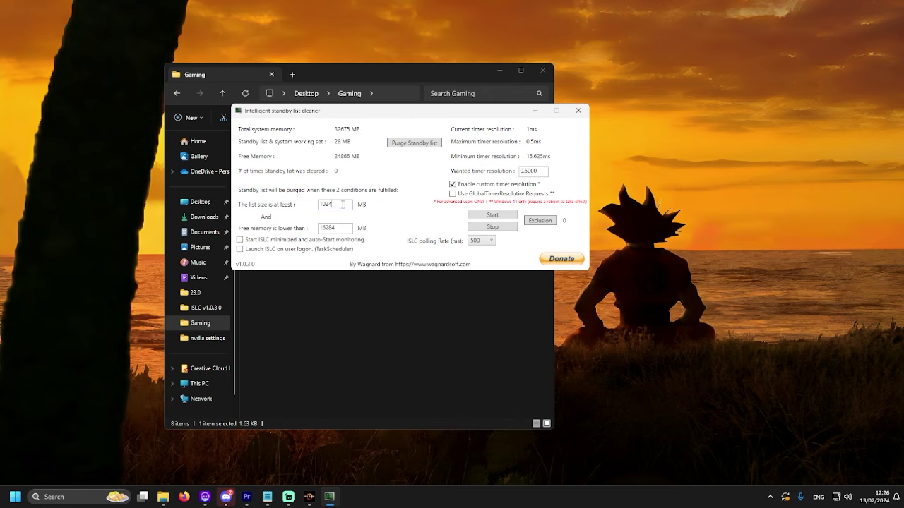
{"action": "double_click", "coordinate": [342, 204]}
{"action": "double_click", "coordinate": [346, 227]}
- Set the wanted timer resolution to 0.5000 and leave the custom timer resolution enabled
{"action": "mouse_move", "coordinate": [539, 172]}
{"action": "left_mouse_down"}
{"action": "mouse_move", "coordinate": [509, 177]}
{"action": "mouse_move", "coordinate": [549, 173]}
{"action": "mouse_move", "coordinate": [523, 171]}
{"action": "left_mouse_up"}
{"action": "left_click", "coordinate": [525, 171]}
{"action": "left_click", "coordinate": [453, 185]}
{"action": "left_click", "coordinate": [453, 185]}
- Set the ISLC polling rate to 500 ms, start the monitoring and minimise the window
{"action": "left_click", "coordinate": [480, 241]}
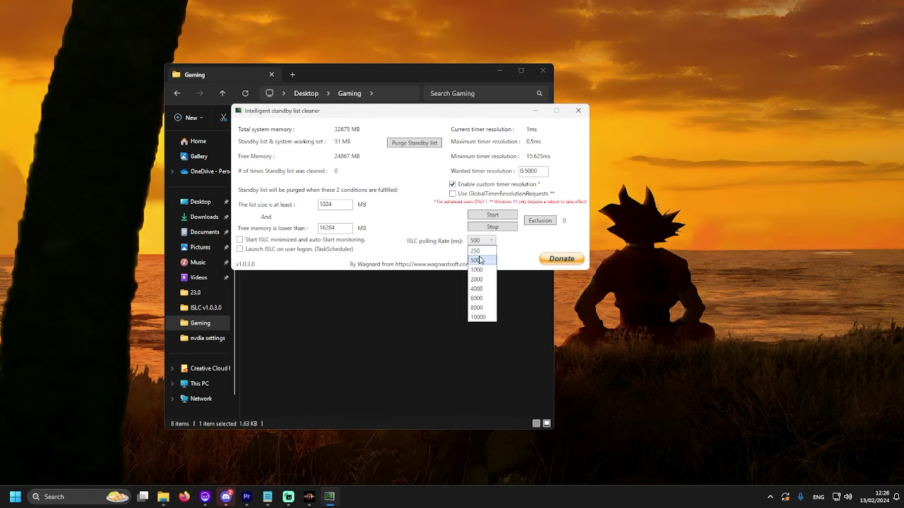
{"action": "left_click", "coordinate": [481, 261]}
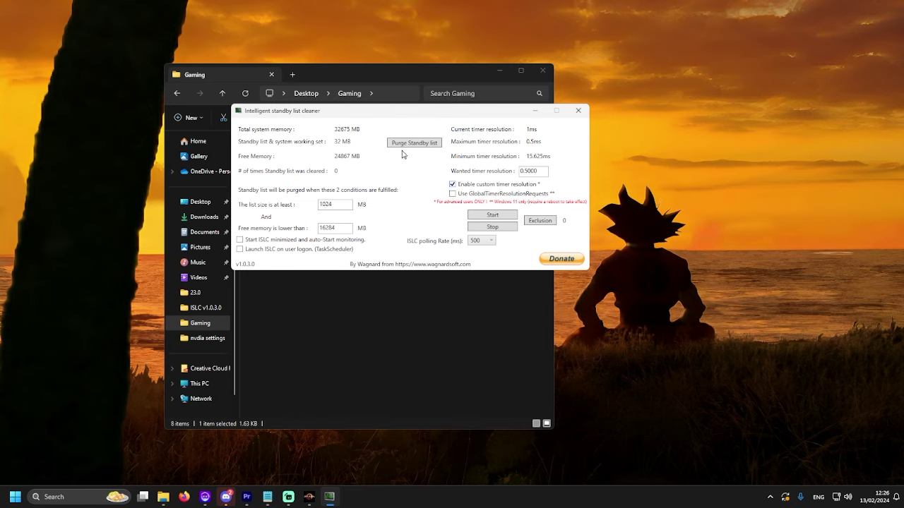
{"action": "left_click", "coordinate": [504, 215]}
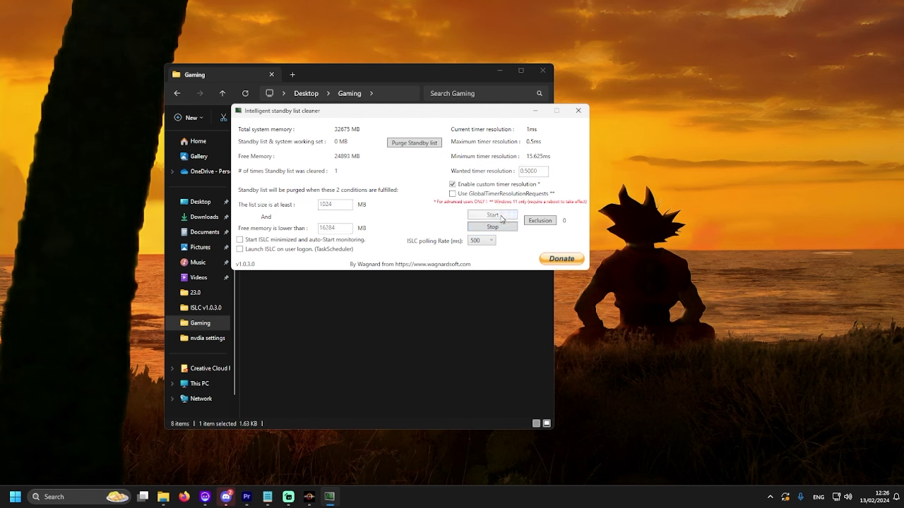
{"action": "left_click", "coordinate": [534, 111]}
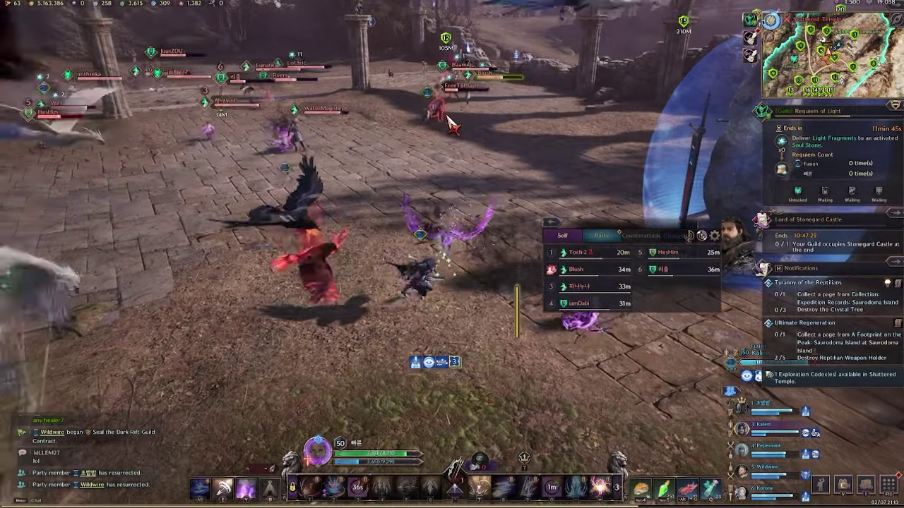
- Switch to THRONE AND LIBERTY and move through the Shattered Temple battle, targeting enemy players and using skills to view in-game performance
{"action": "left_click", "coordinate": [449, 123]}
{"action": "key", "text": "d"}
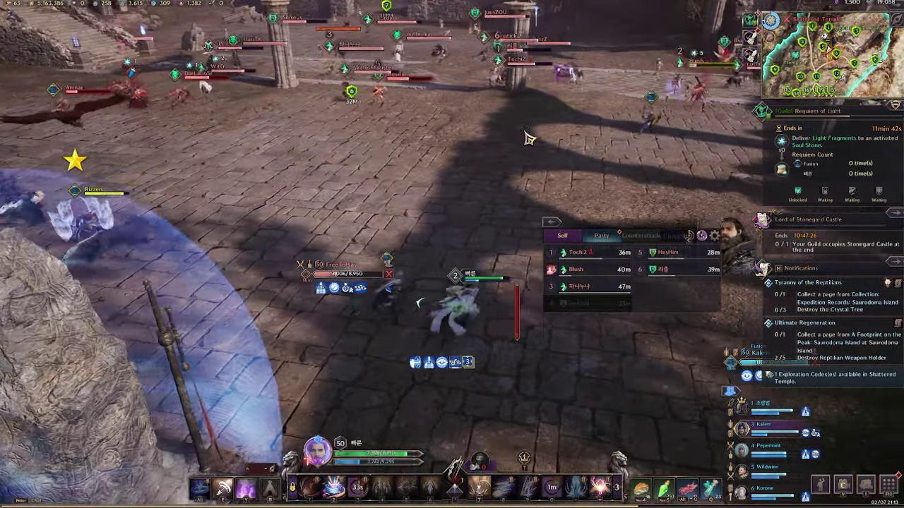
{"action": "key", "text": "Tab"}
{"action": "key", "text": "w"}
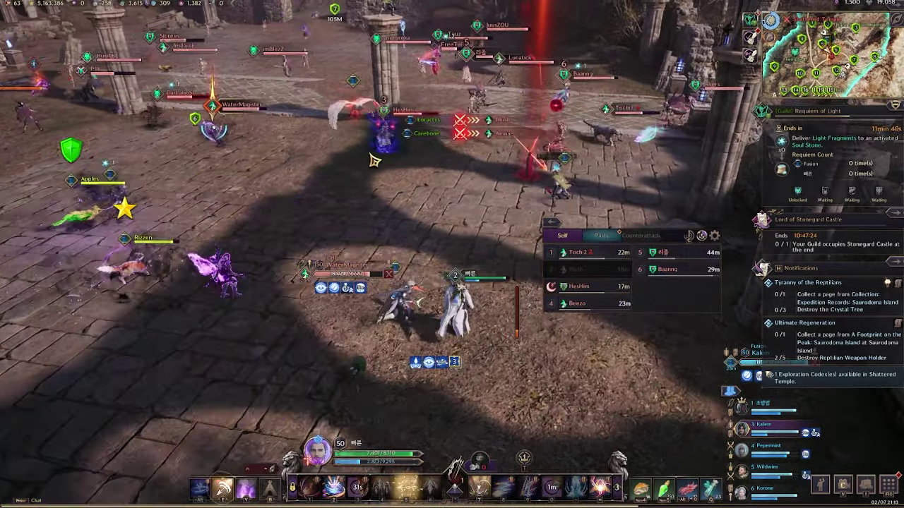
{"action": "key", "text": "6"}
{"action": "key", "text": "s"}
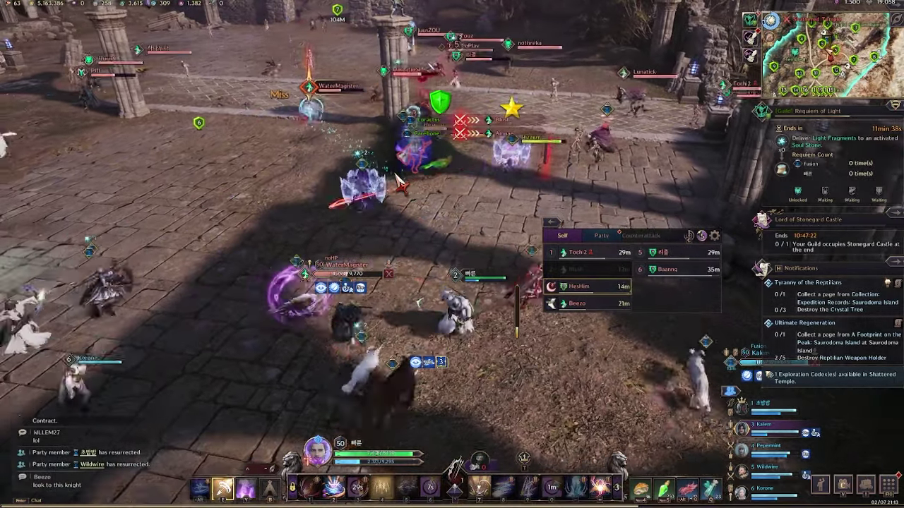
{"action": "key", "text": "w"}
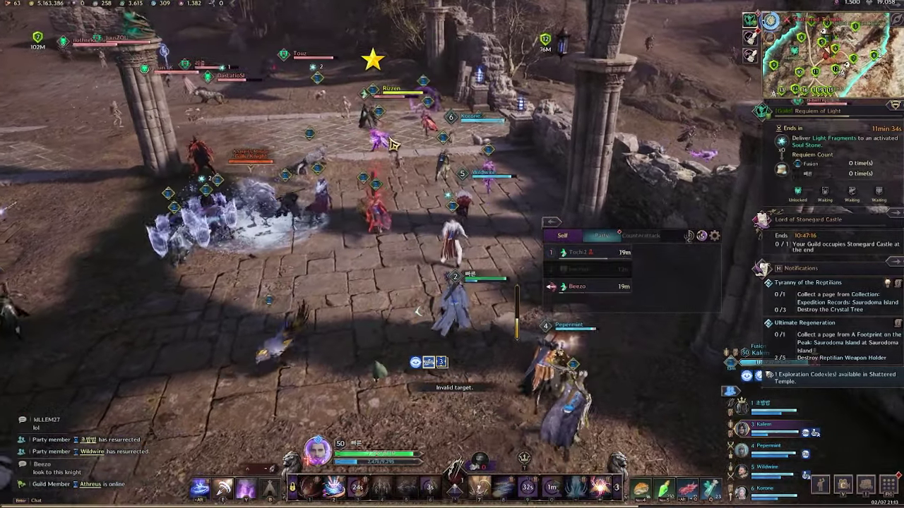
{"action": "key", "text": "w"}
{"action": "left_click", "coordinate": [353, 185]}
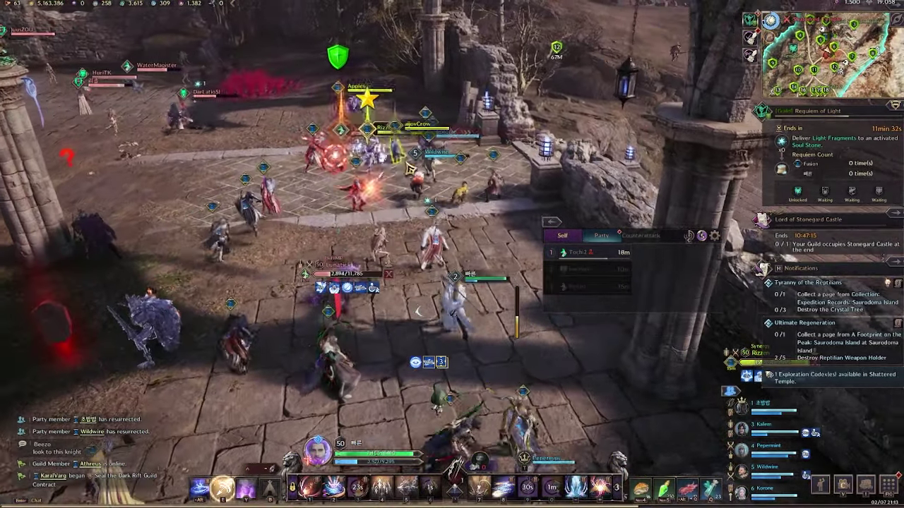